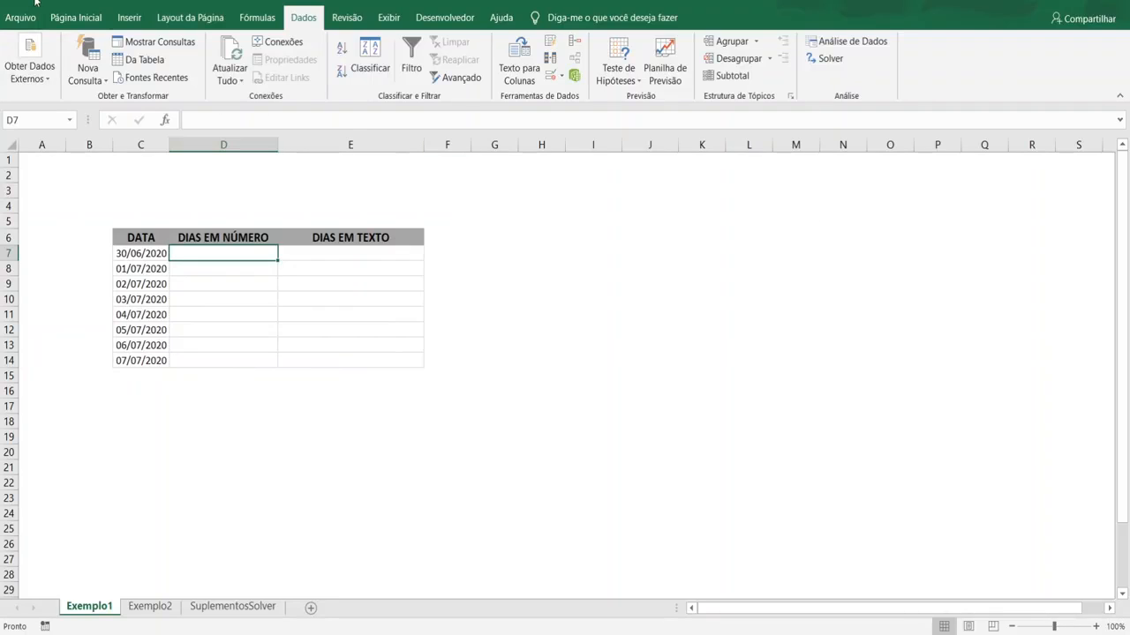
- Enter the formula =DIA.DA.SEMANA(C7) in cell D7 of the DIAS EM NÚMERO column
{"action": "left_click", "coordinate": [75, 18]}
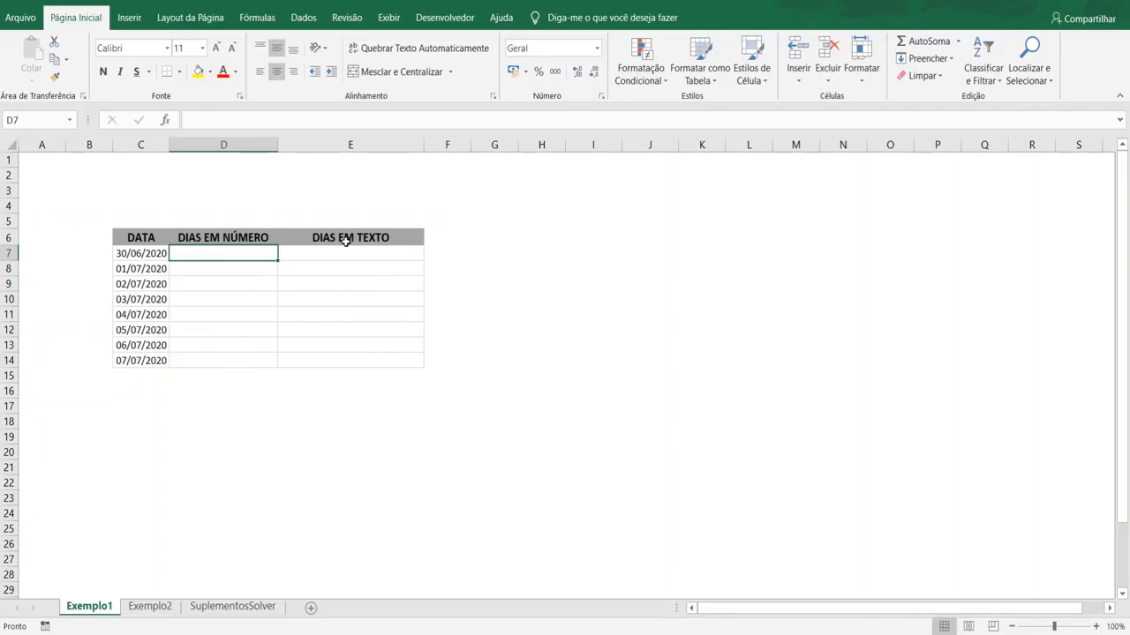
{"action": "type", "text": "=dias"}
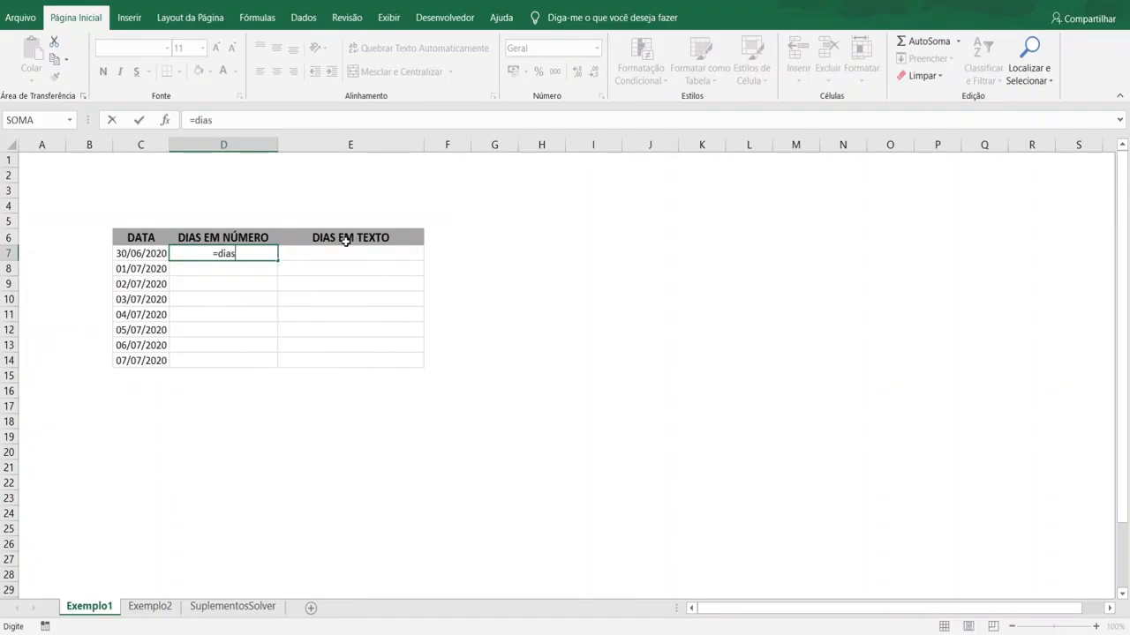
{"action": "key", "text": "BackSpace"}
{"action": "key", "text": "Tab"}
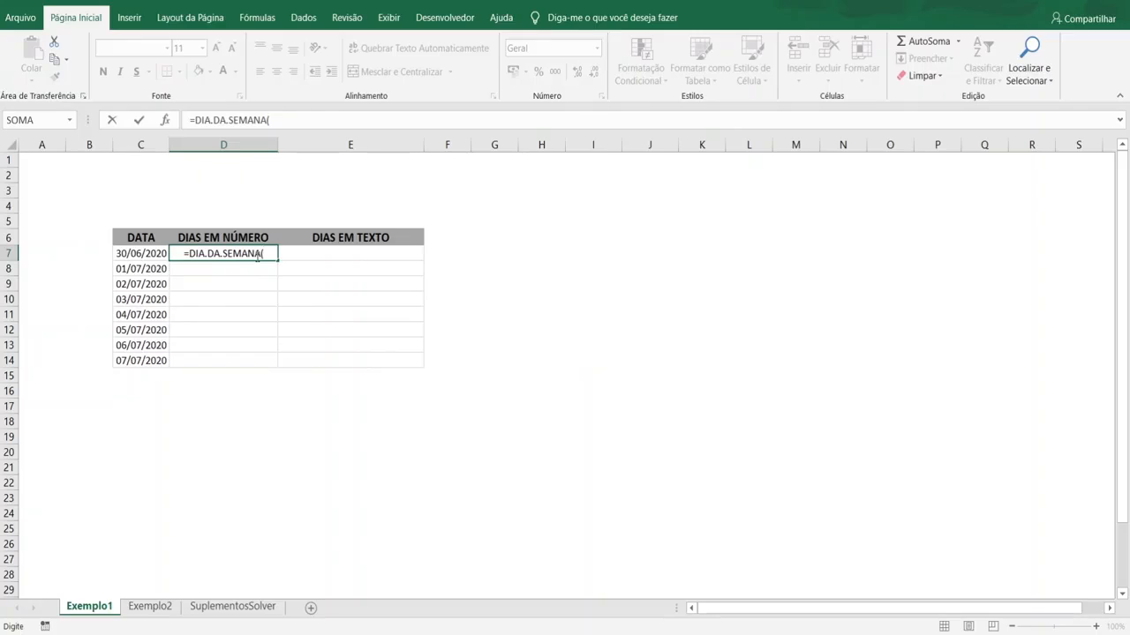
{"action": "left_click", "coordinate": [161, 254]}
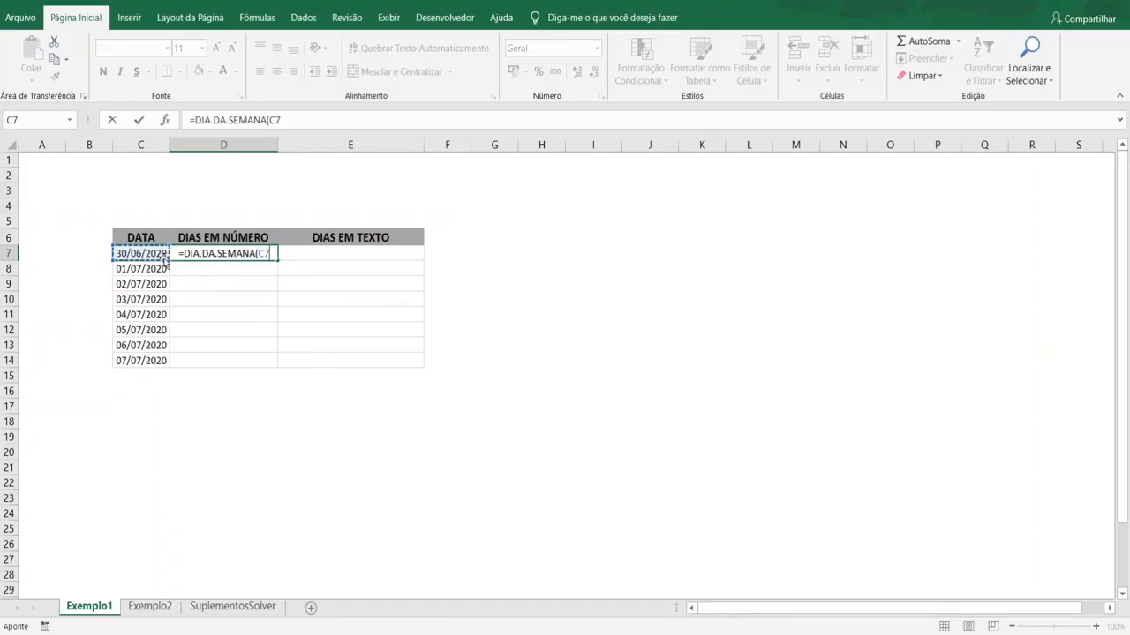
{"action": "type", "text": ";"}
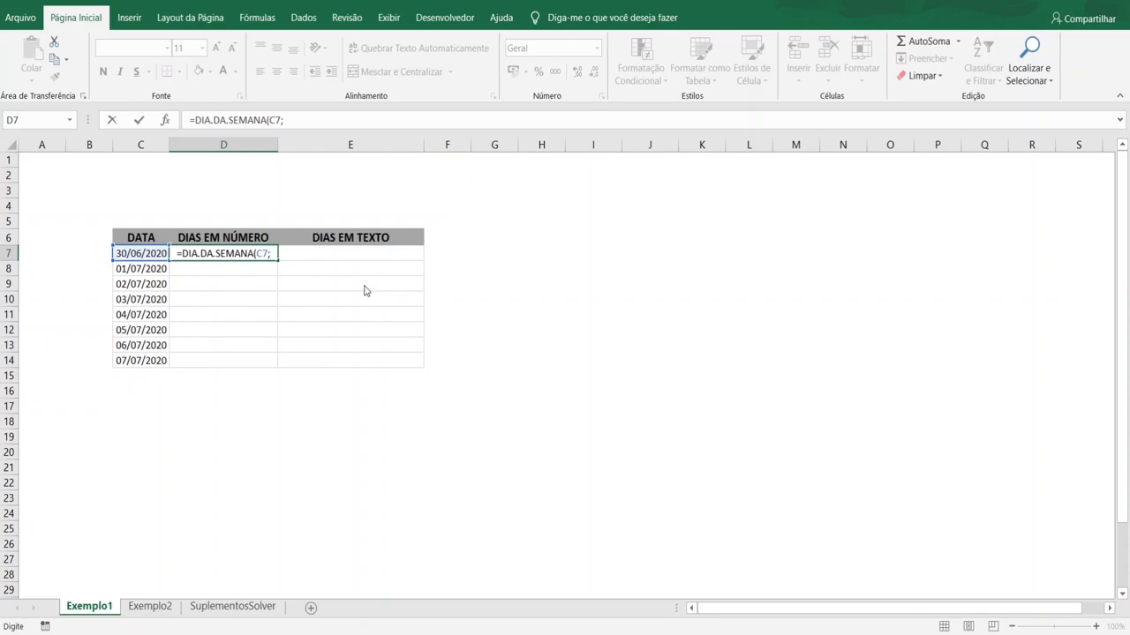
{"action": "key", "text": "BackSpace"}
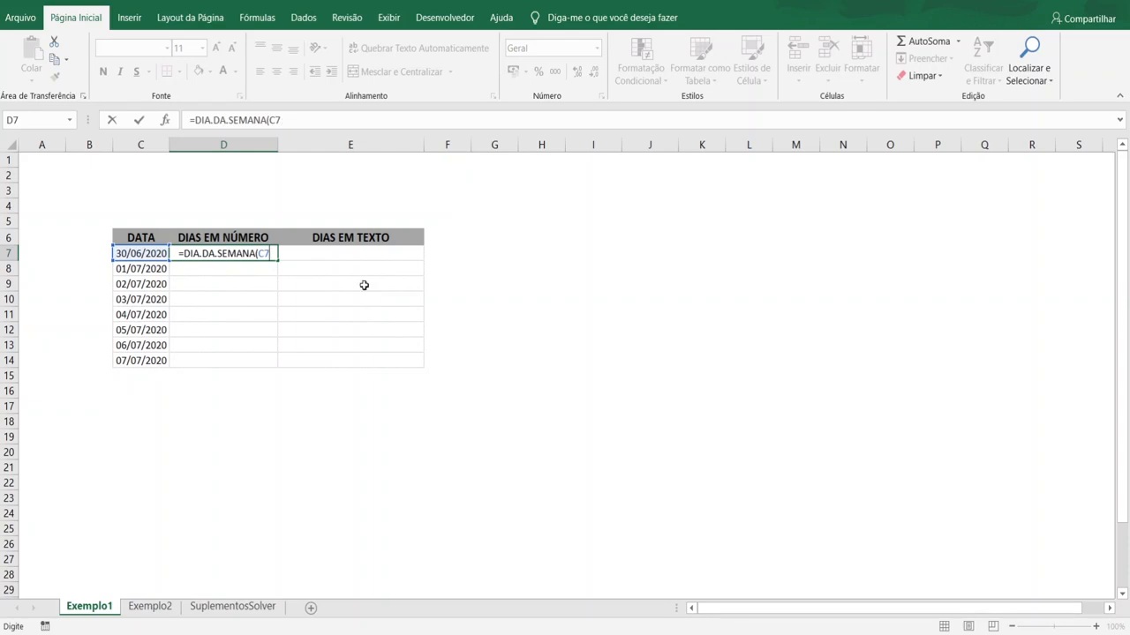
{"action": "type", "text": ")"}
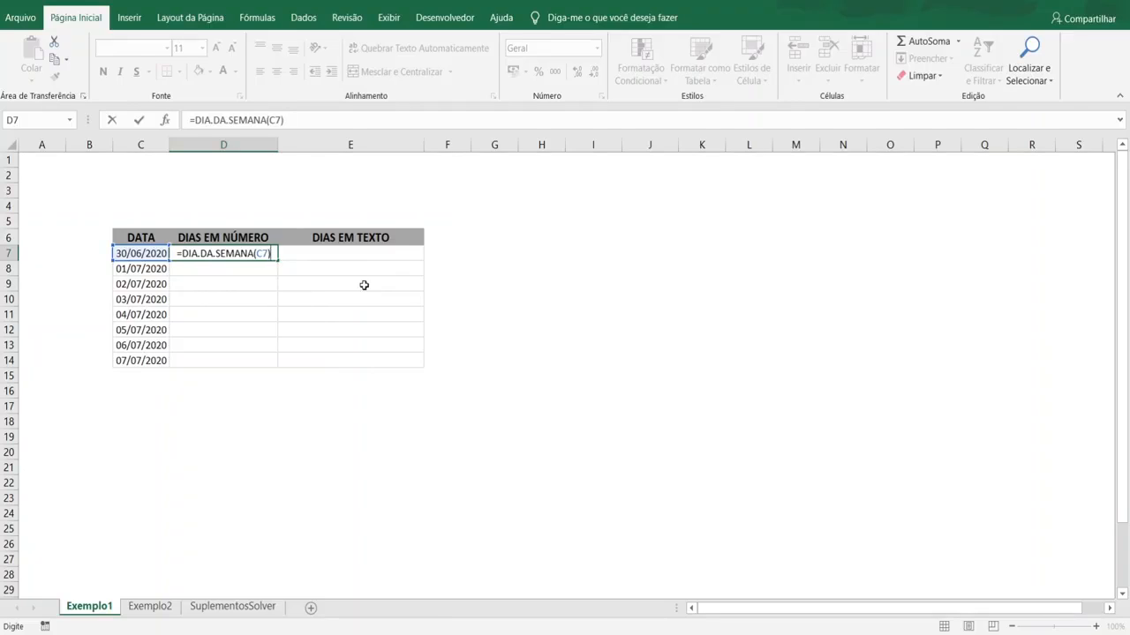
{"action": "key", "text": "Return"}
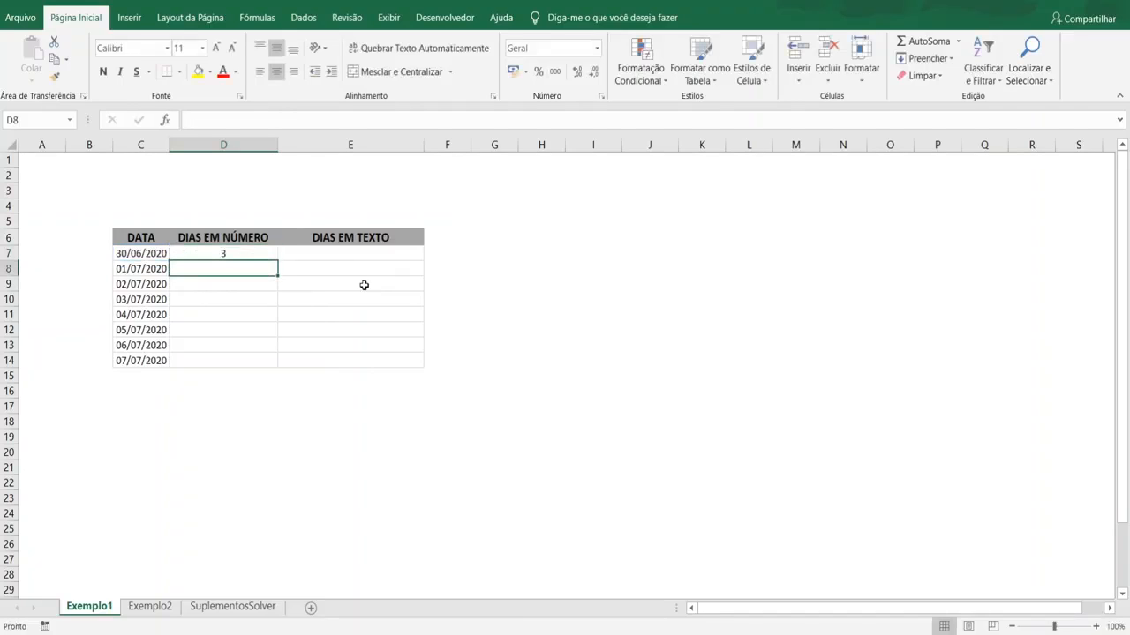
- Fill the D7 weekday formula down the DIAS EM NÚMERO column to D14
{"action": "left_click", "coordinate": [223, 252]}
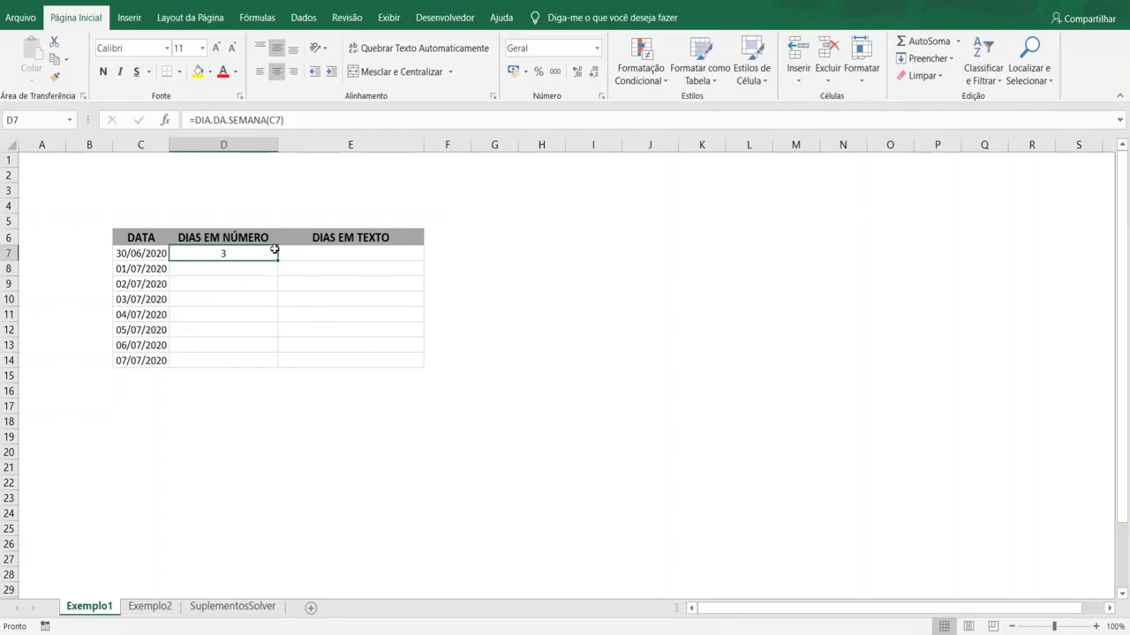
{"action": "left_click_drag", "start_coordinate": [277, 262], "coordinate": [274, 360]}
- Examine the formulas and weekday numbers cell by cell in the DIAS EM NÚMERO column, ending at D7
{"action": "left_click", "coordinate": [238, 272]}
{"action": "left_click", "coordinate": [240, 284]}
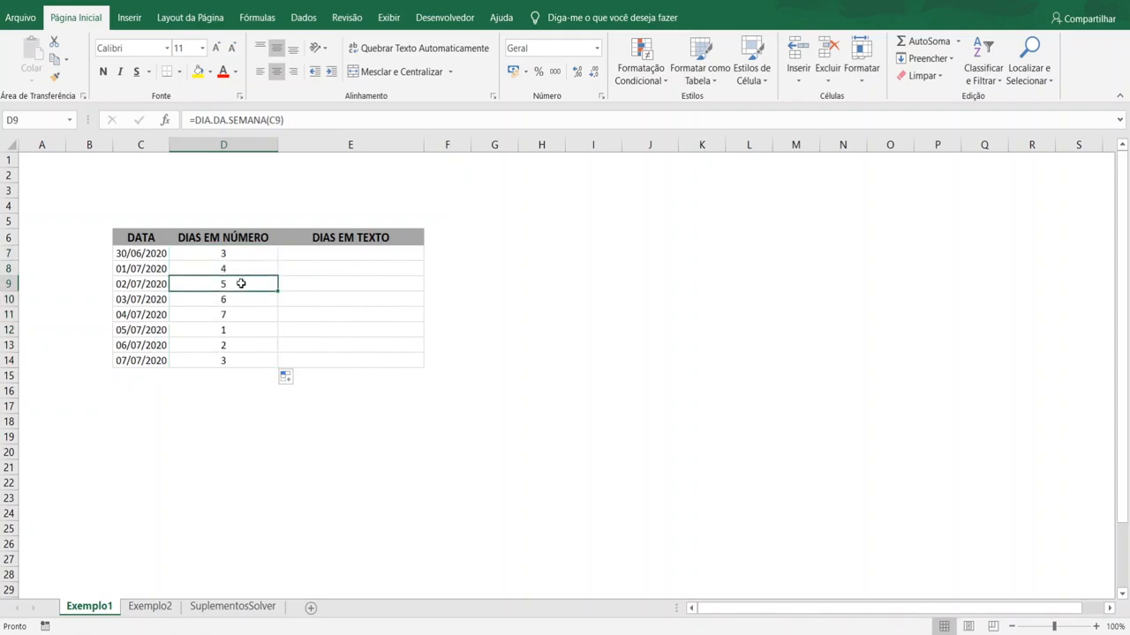
{"action": "left_click", "coordinate": [246, 300]}
{"action": "left_click", "coordinate": [245, 315]}
{"action": "left_click", "coordinate": [244, 330]}
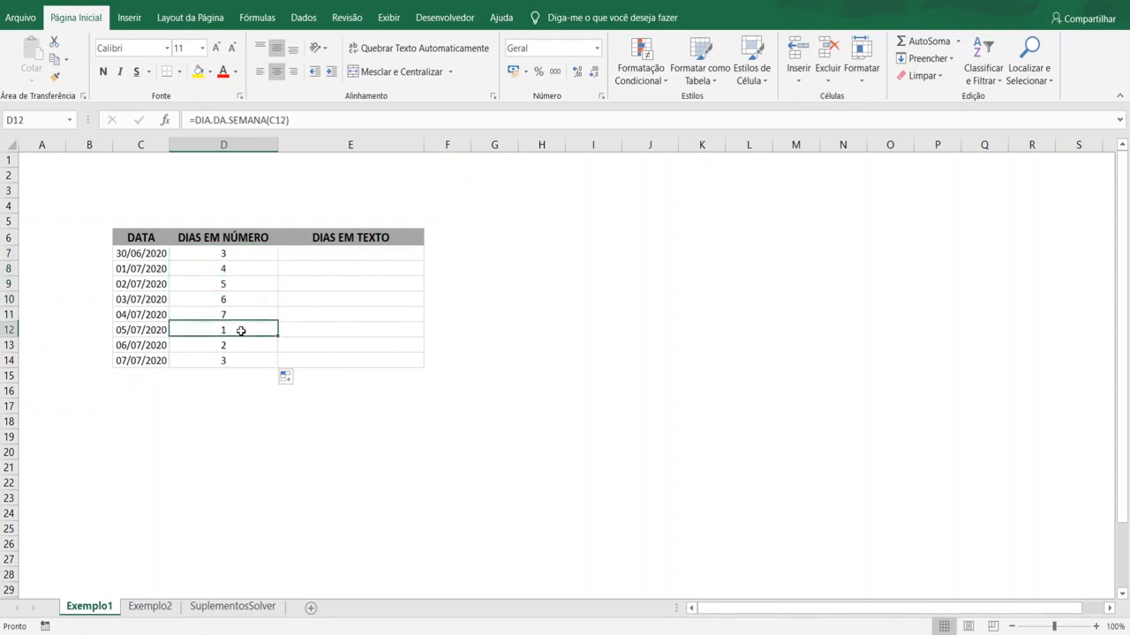
{"action": "left_click", "coordinate": [245, 345]}
{"action": "left_click", "coordinate": [242, 360]}
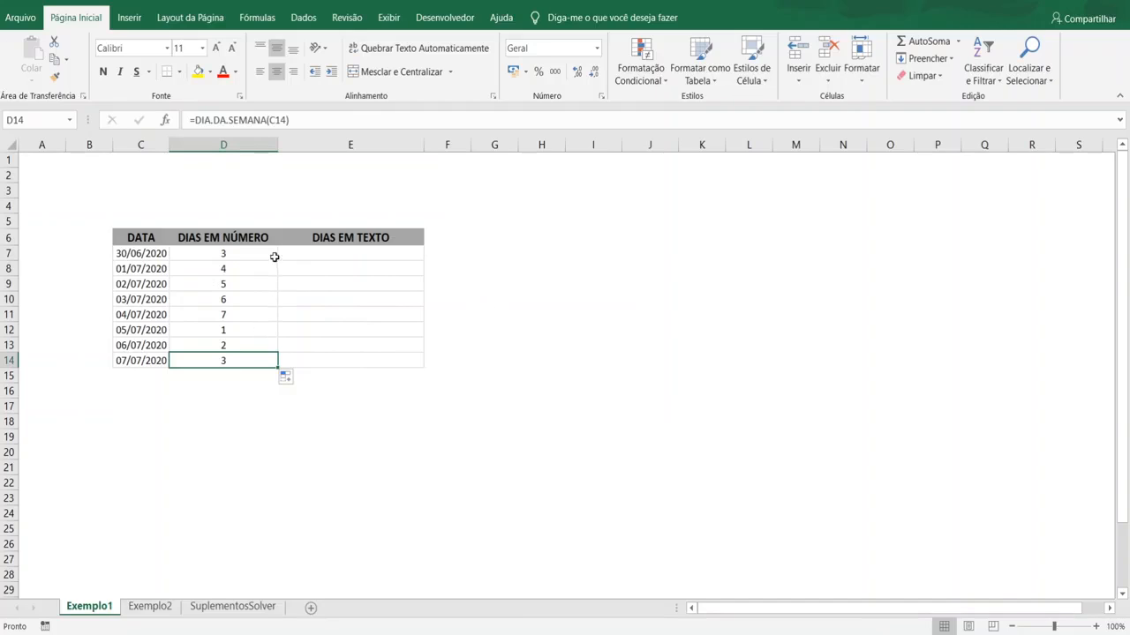
{"action": "left_click", "coordinate": [233, 253]}
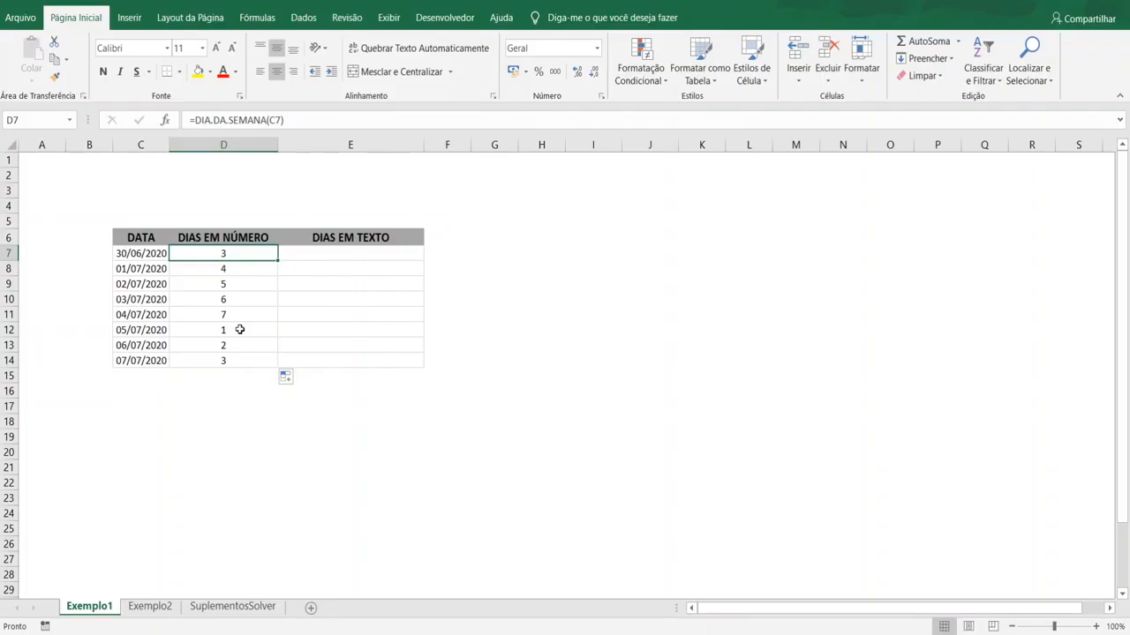
- Begin an ESCOLHER formula in cell E7 with D7 as the index and "Domingo" as the first value
{"action": "left_click", "coordinate": [311, 252]}
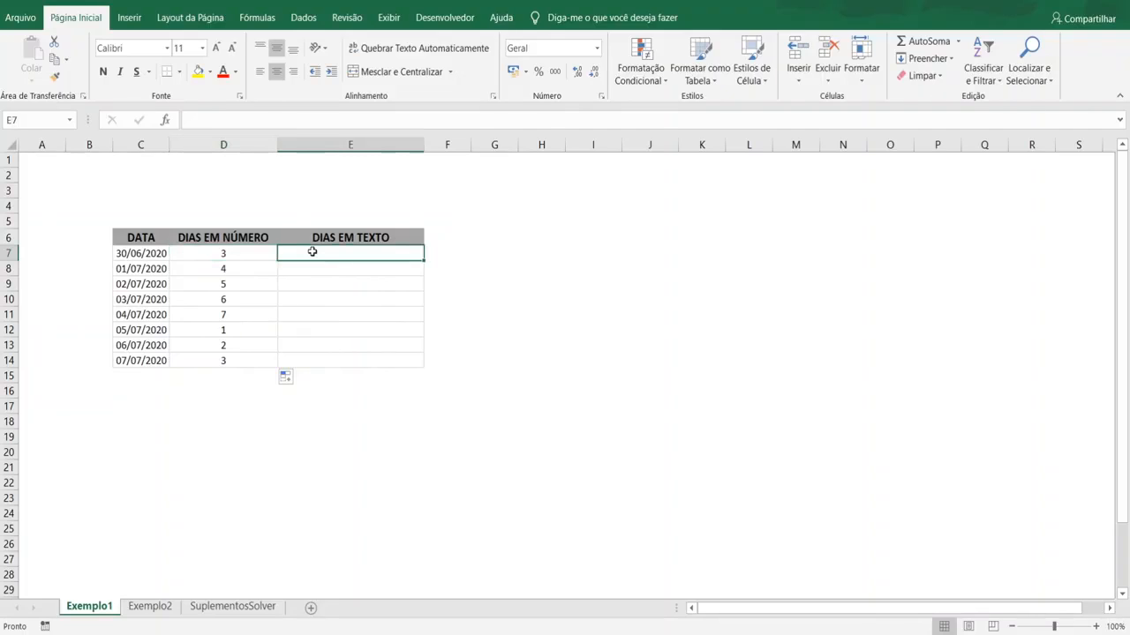
{"action": "type", "text": "=Esc"}
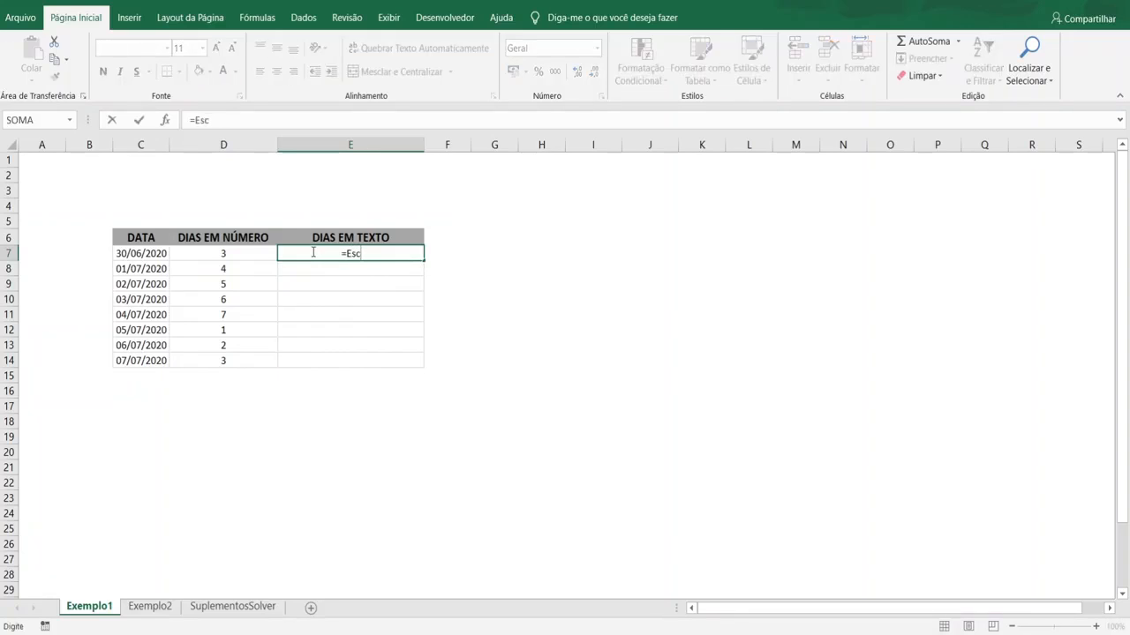
{"action": "key", "text": "Tab"}
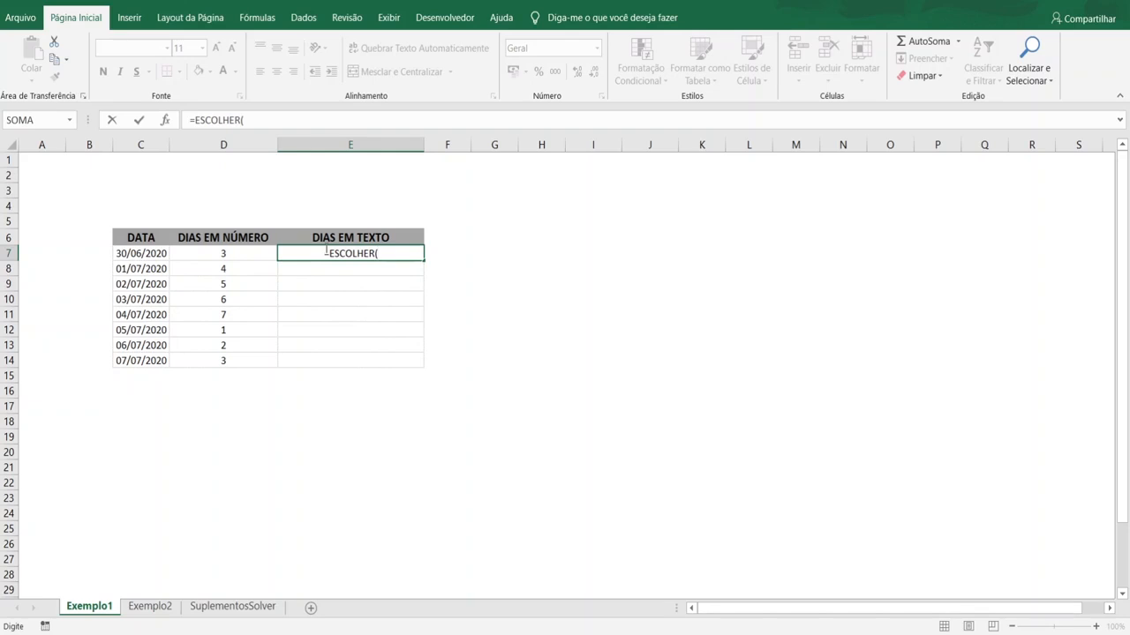
{"action": "left_click", "coordinate": [243, 254]}
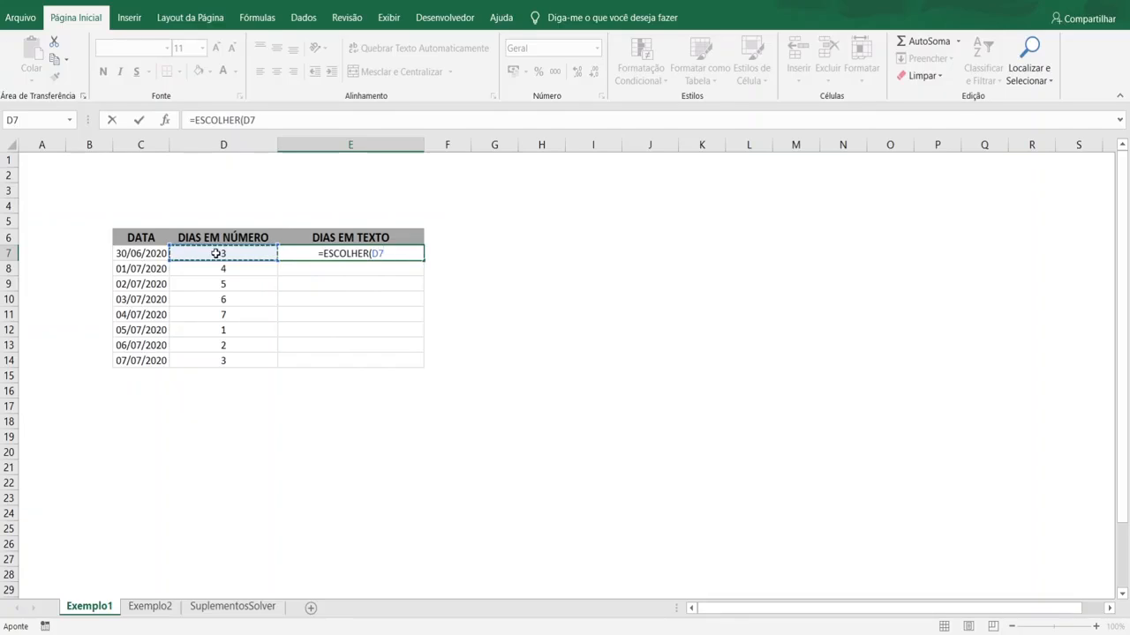
{"action": "type", "text": ";"}
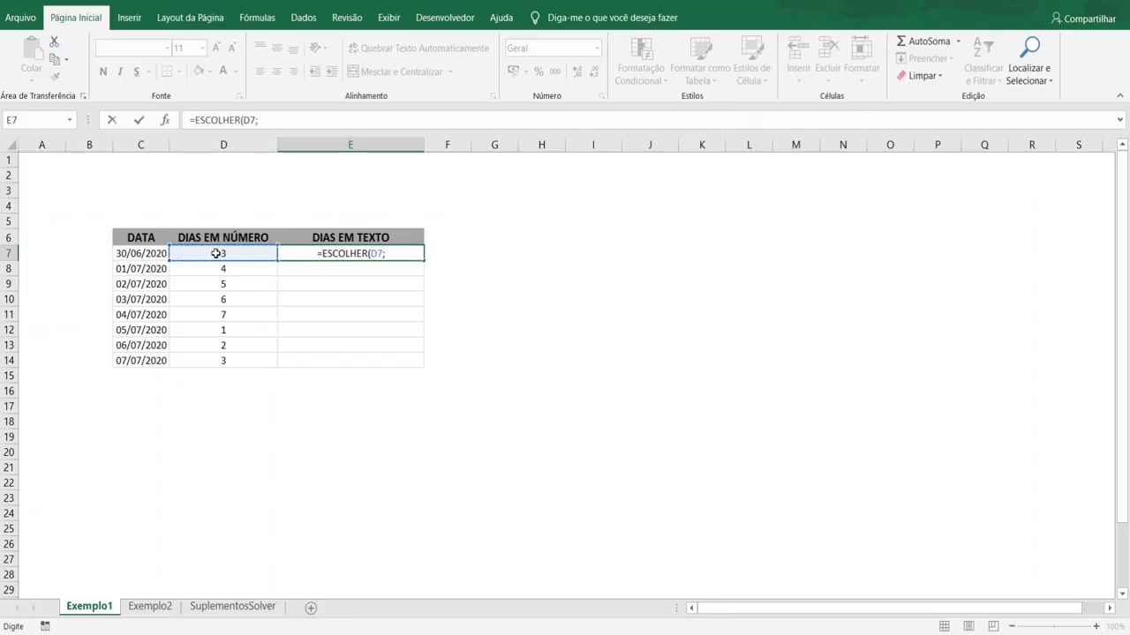
{"action": "type", "text": "\""}
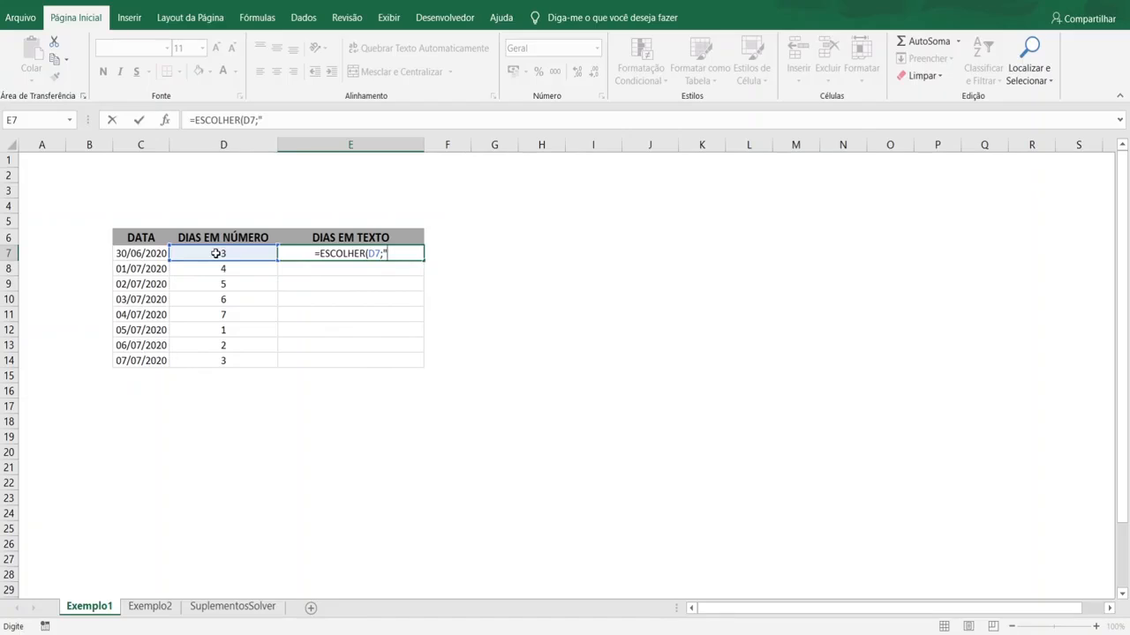
{"action": "type", "text": "D"}
{"action": "type", "text": "om"}
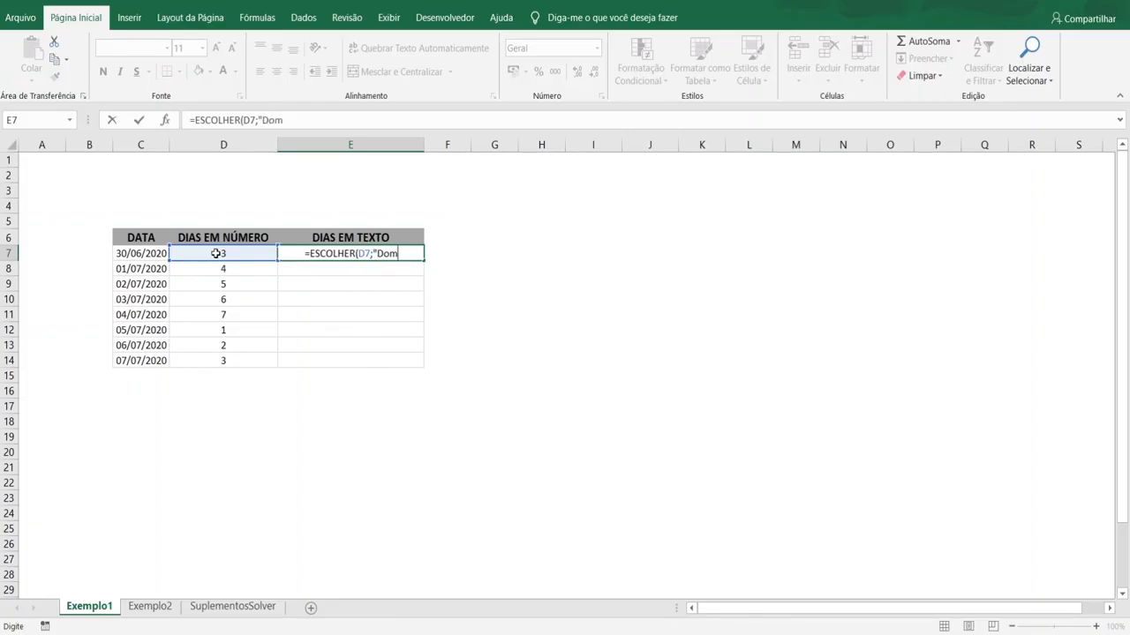
{"action": "type", "text": "ingo"}
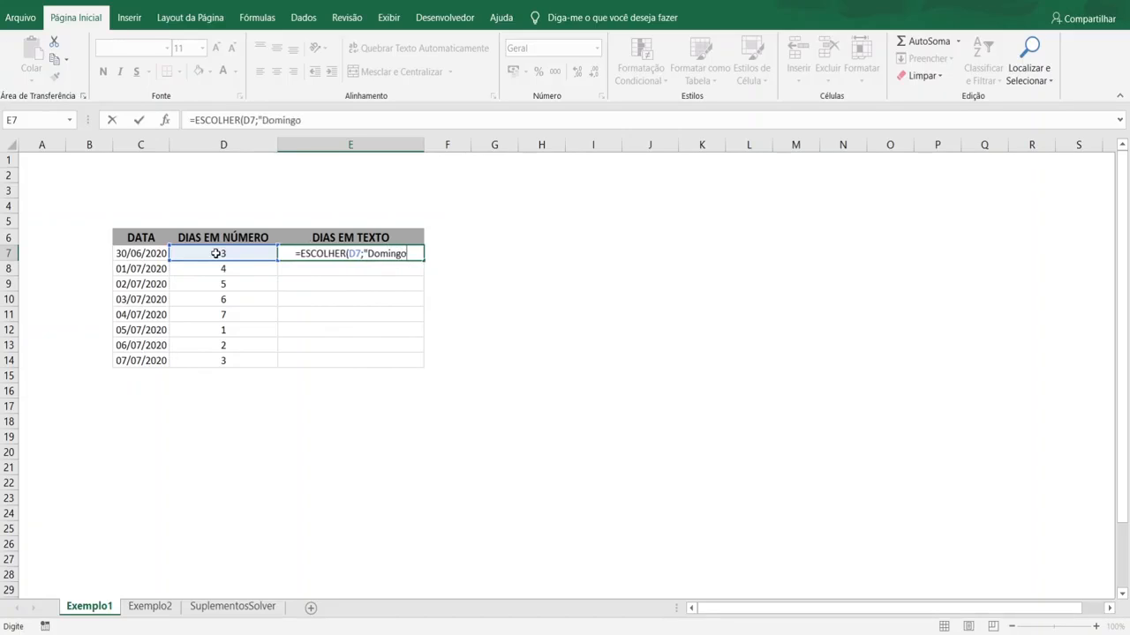
{"action": "type", "text": "\";"}
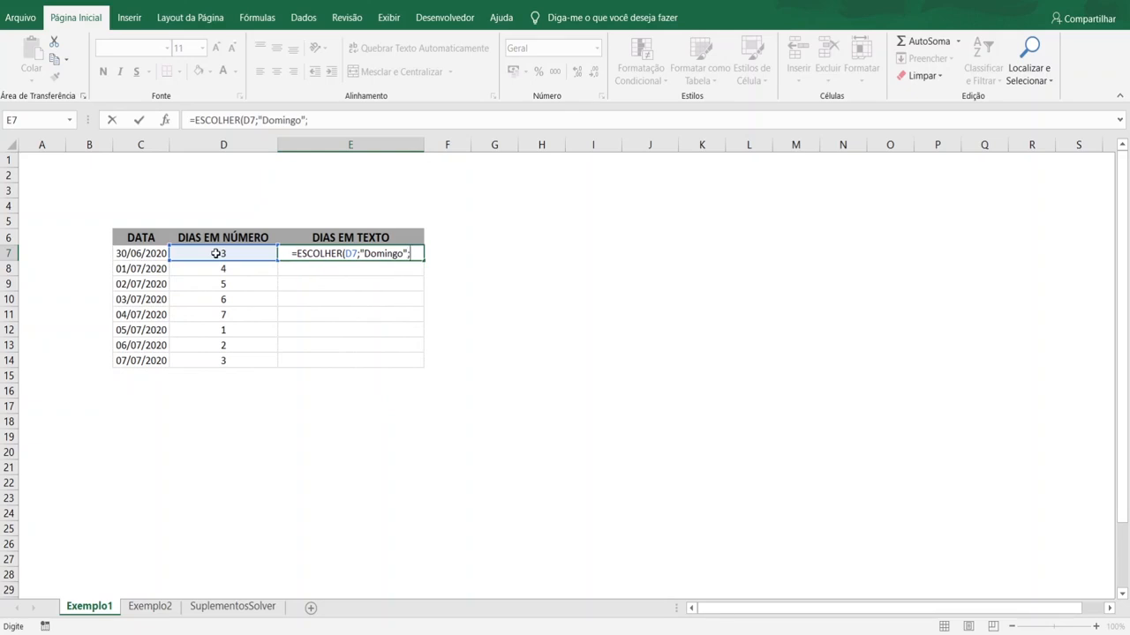
- Continue the ESCOLHER formula in E7 with the values Segunda, Terça and Quarta, separated by semicolons
{"action": "type", "text": "\""}
{"action": "type", "text": "S"}
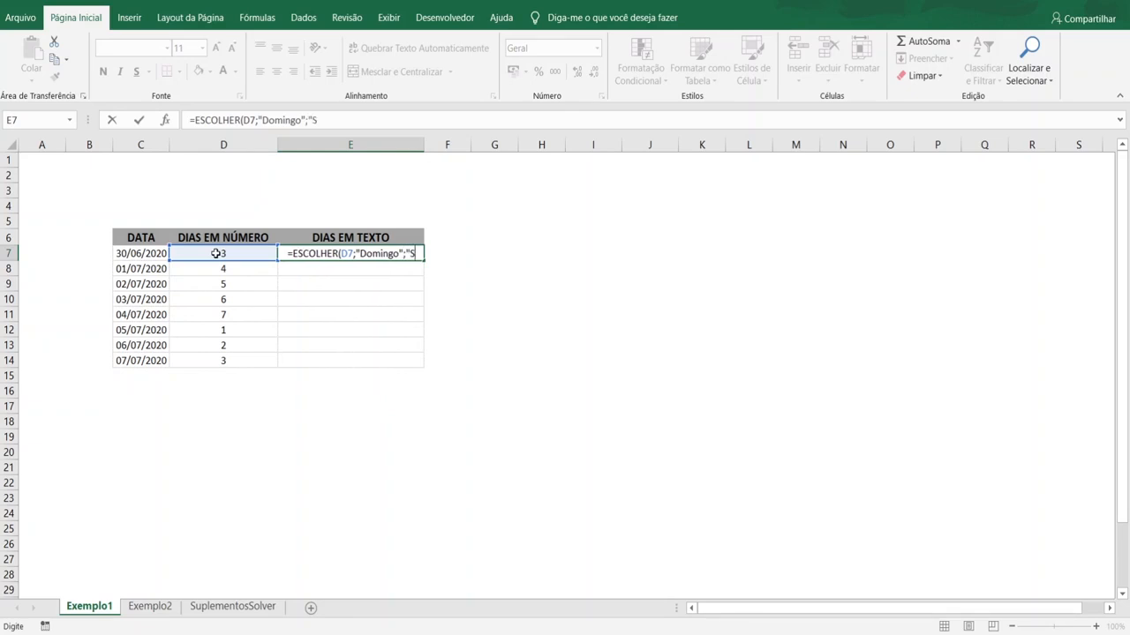
{"action": "type", "text": "egunda\""}
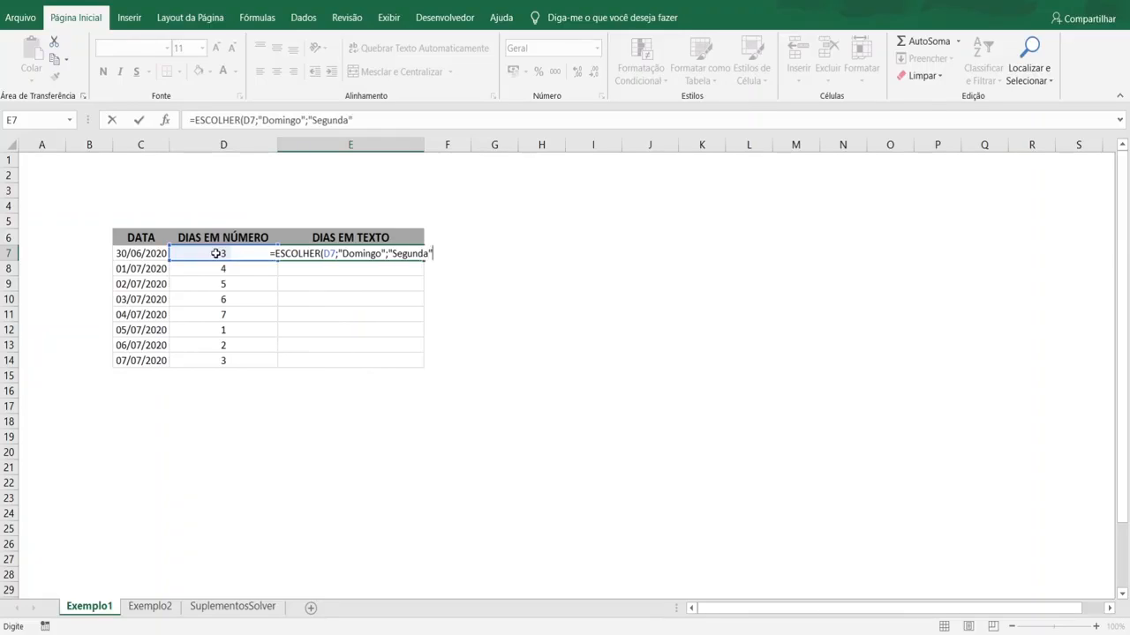
{"action": "type", "text": ";"}
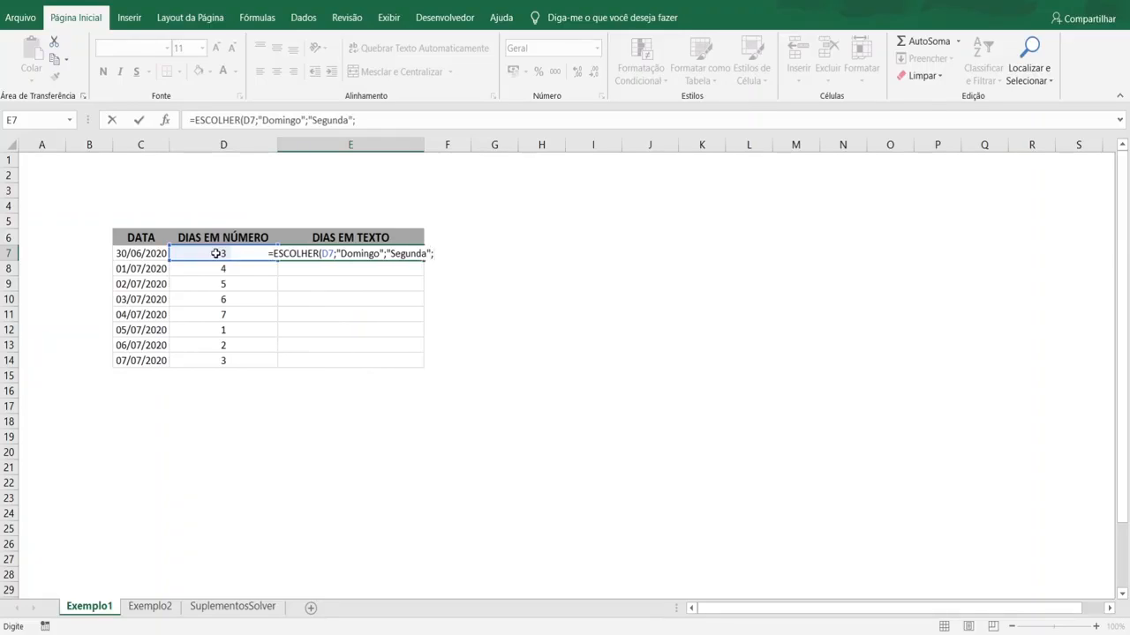
{"action": "type", "text": "Ter"}
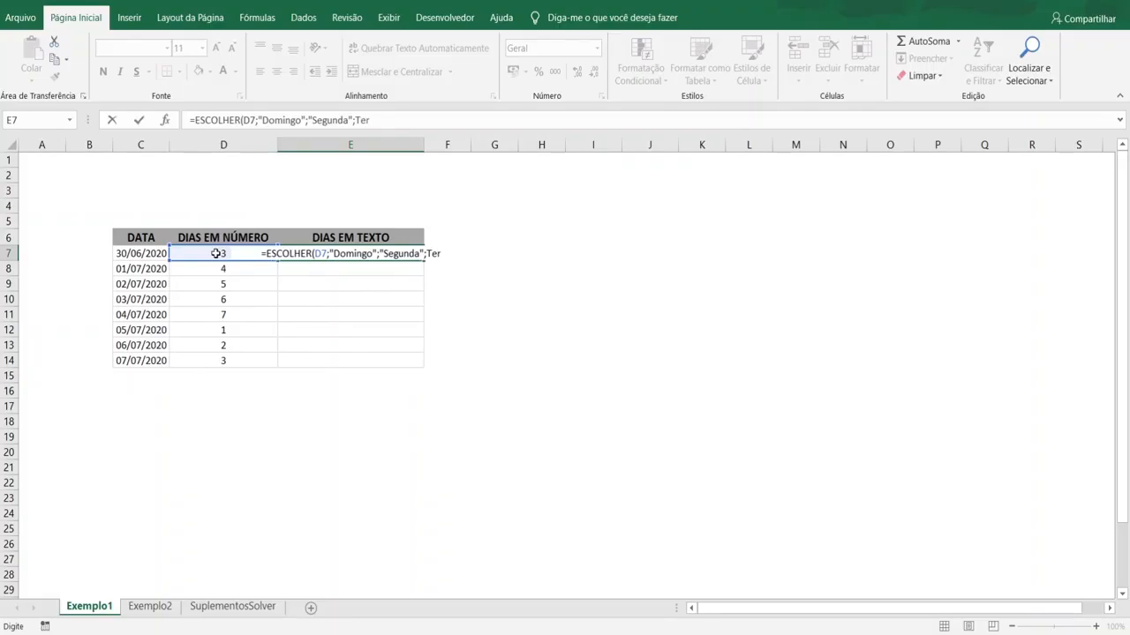
{"action": "type", "text": "ça\""}
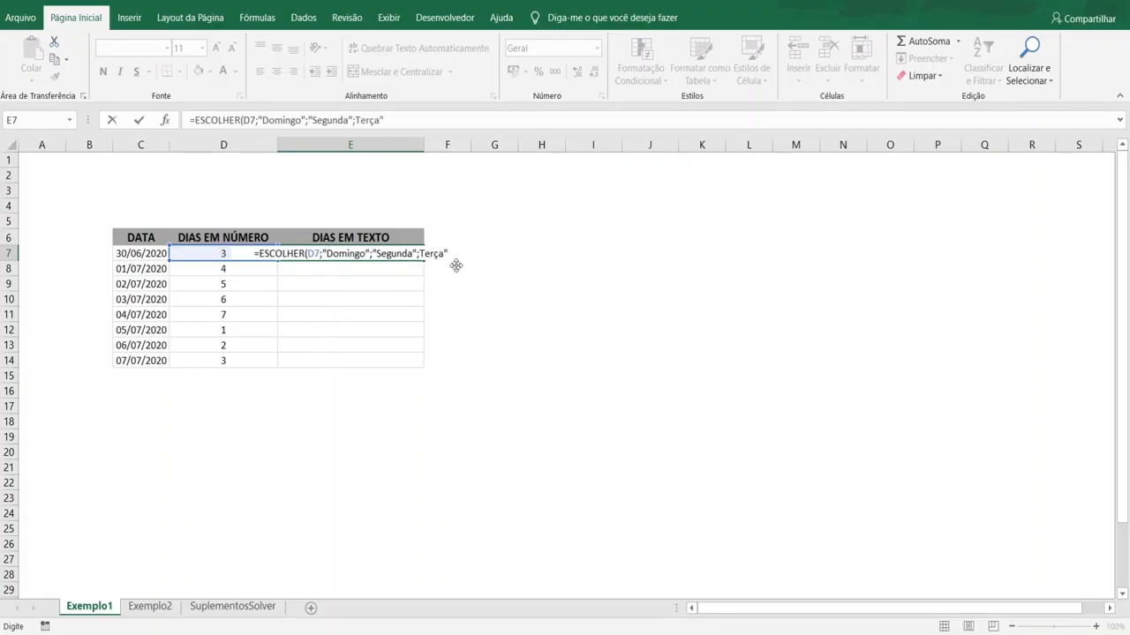
{"action": "type", "text": ";"}
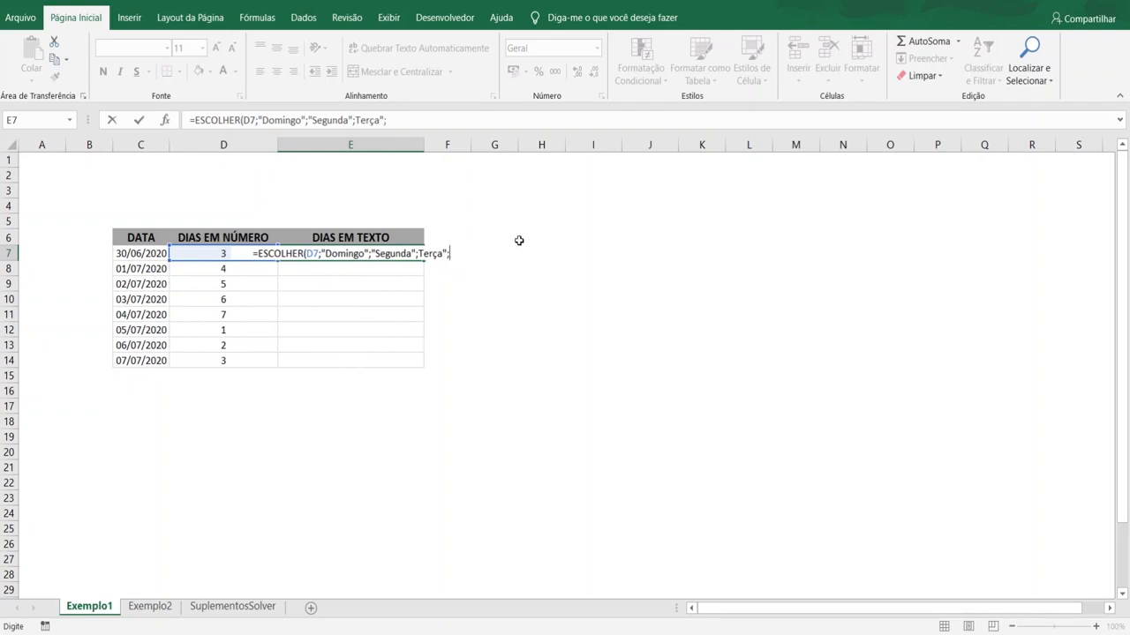
{"action": "type", "text": "\""}
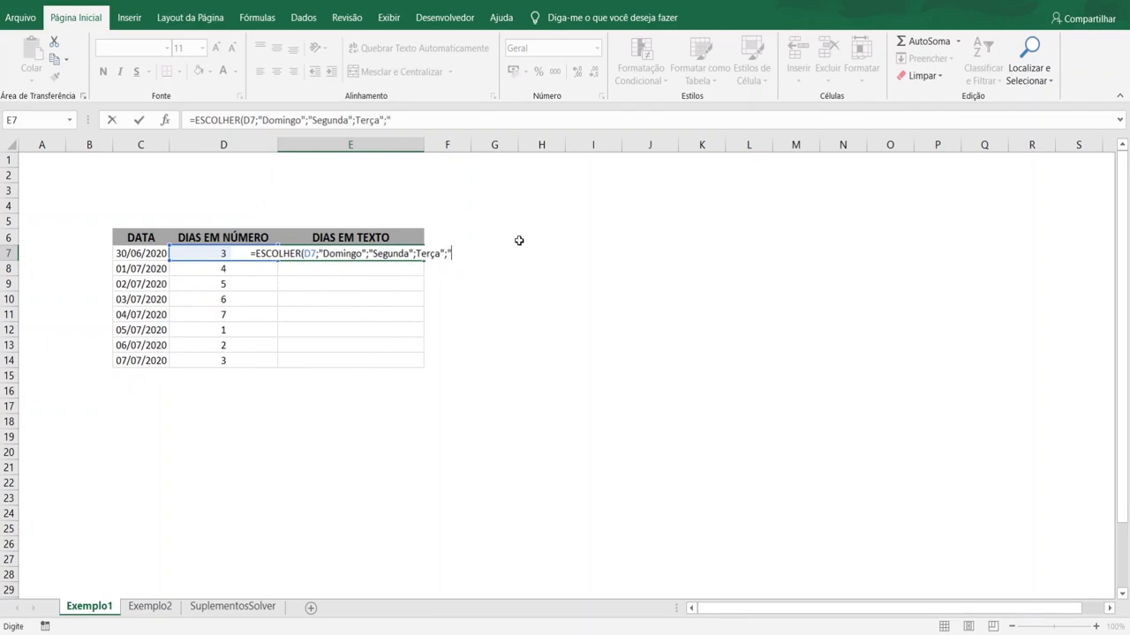
{"action": "type", "text": "Qua"}
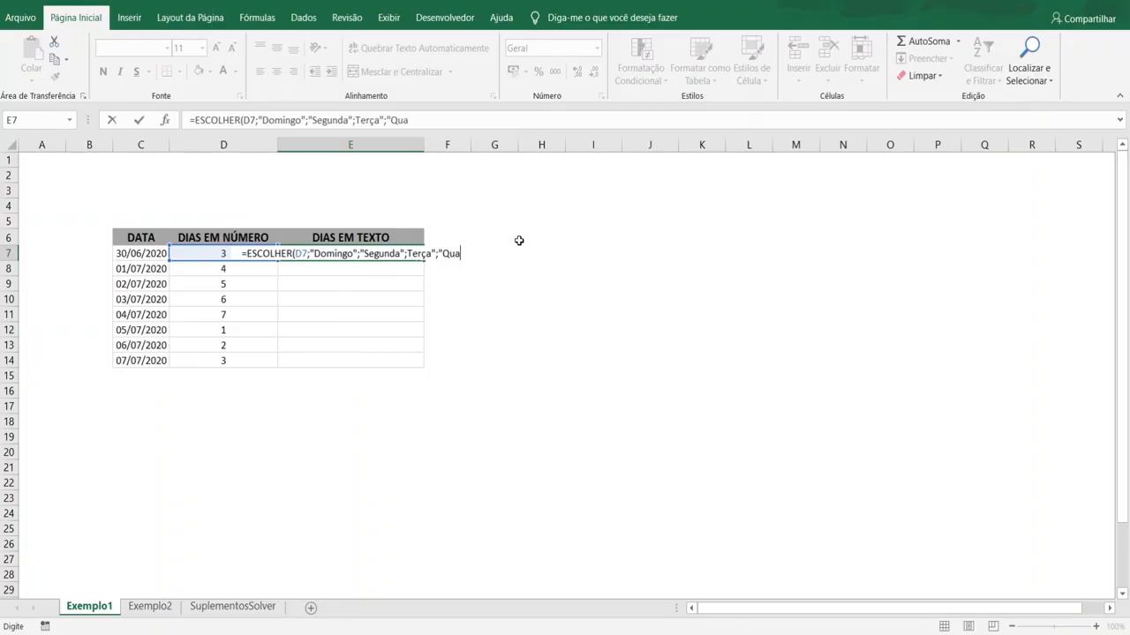
{"action": "type", "text": "rta\""}
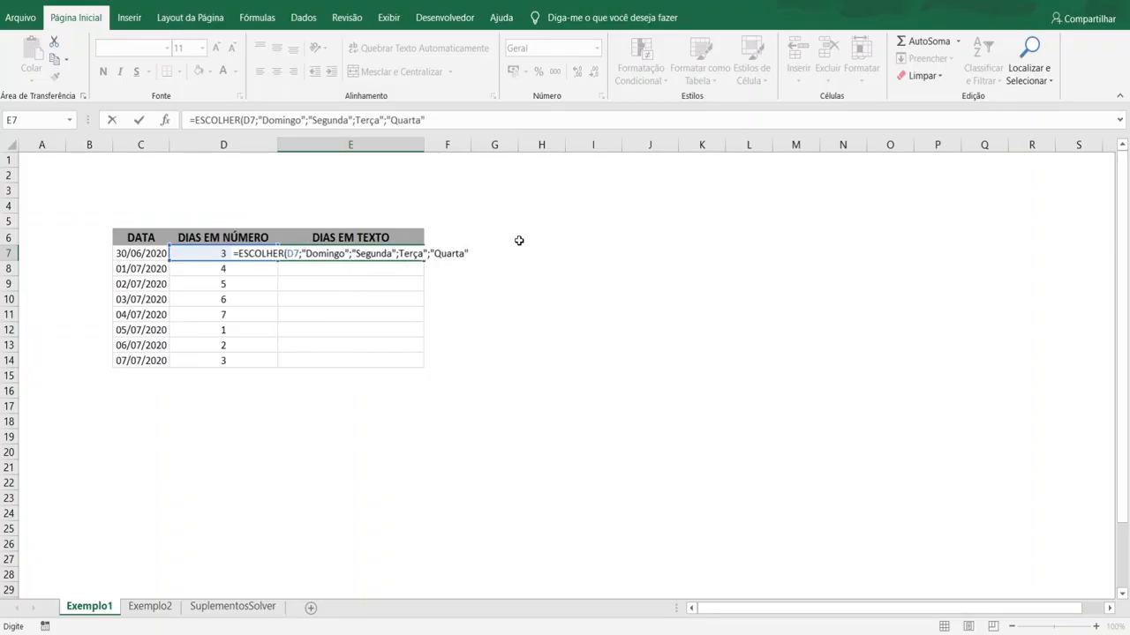
{"action": "type", "text": ";"}
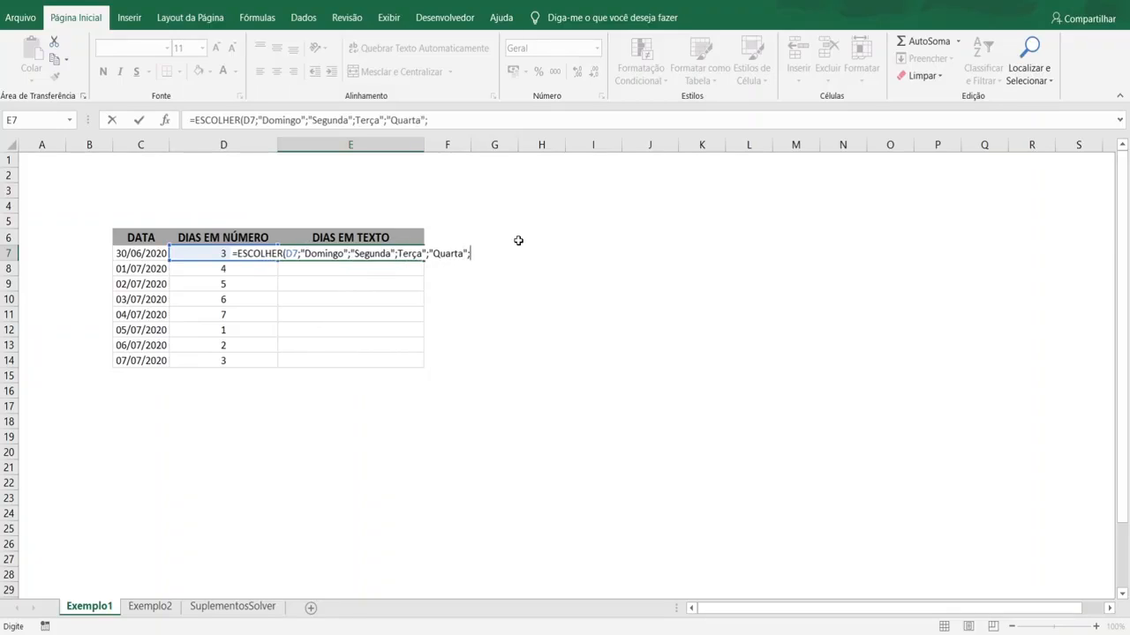
- Insert the missing opening quotation mark before Terça in the E7 formula and return to the formula's end
{"action": "left_click", "coordinate": [480, 254]}
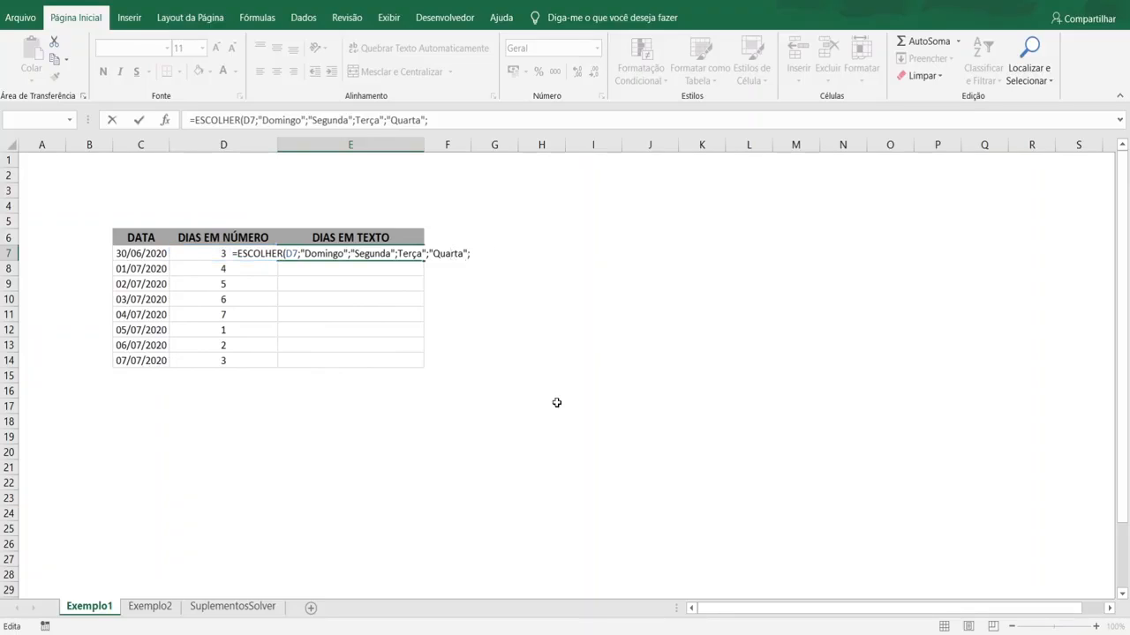
{"action": "double_click", "coordinate": [410, 254]}
{"action": "left_click", "coordinate": [465, 253]}
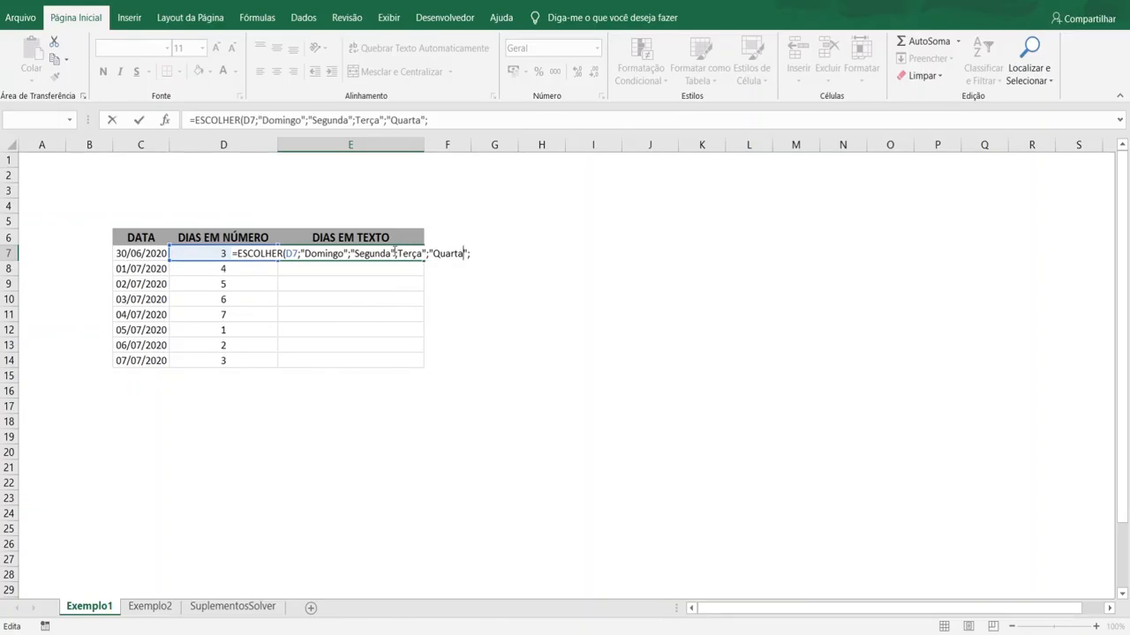
{"action": "left_click", "coordinate": [396, 253]}
{"action": "type", "text": "\";"}
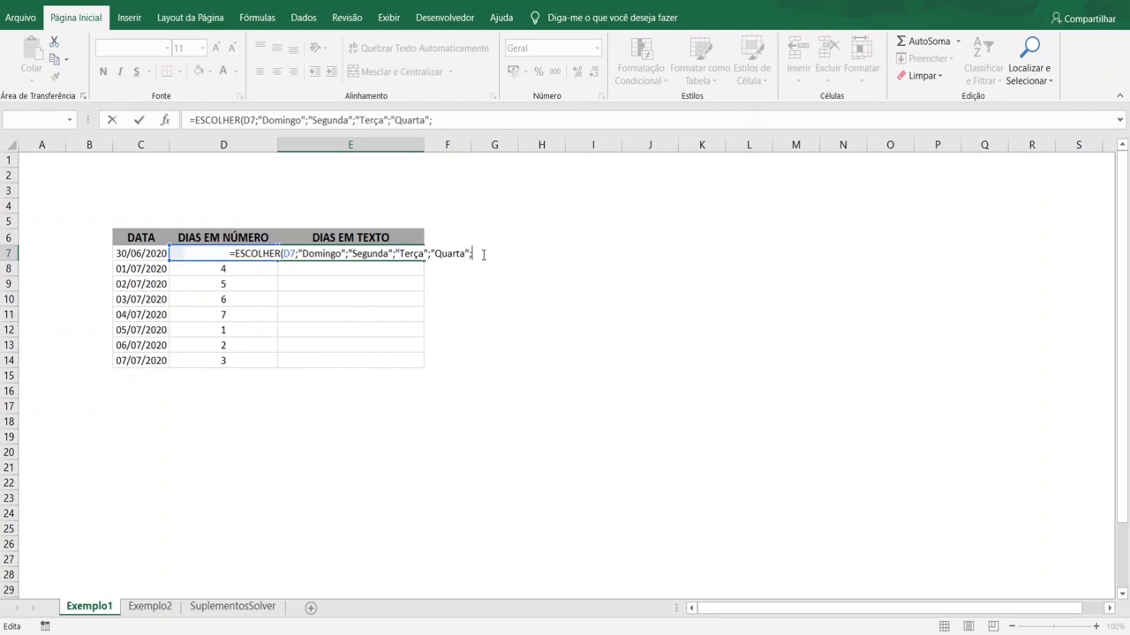
- Add "Quinta" and "Sexta" as the next values of the ESCOLHER formula in E7, separated by semicolons
{"action": "type", "text": "\""}
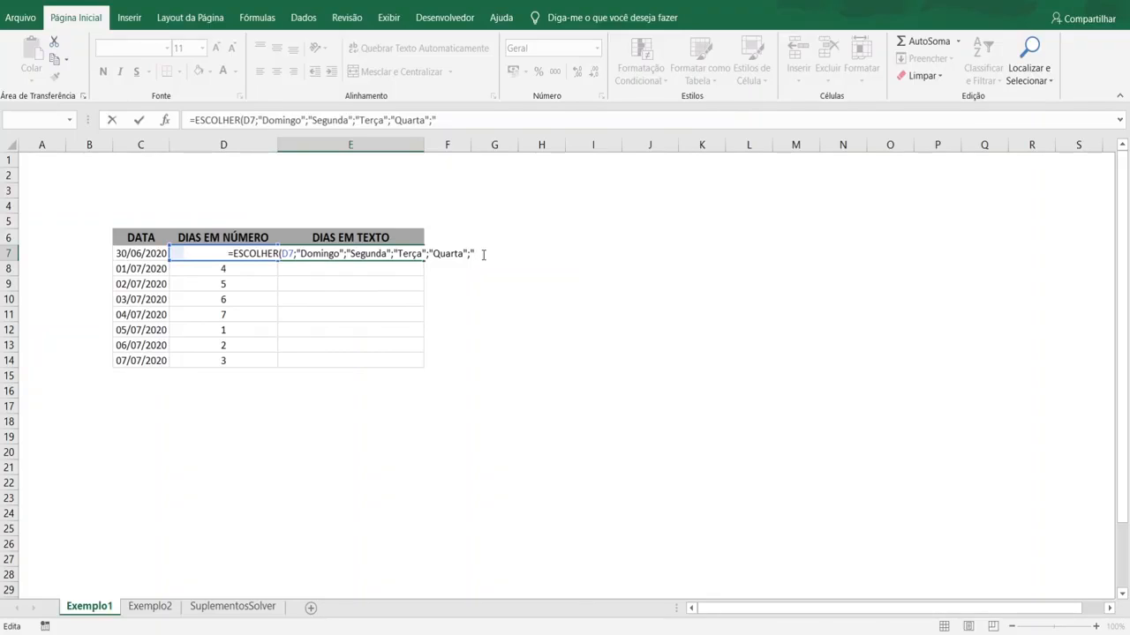
{"action": "type", "text": "Quinta"}
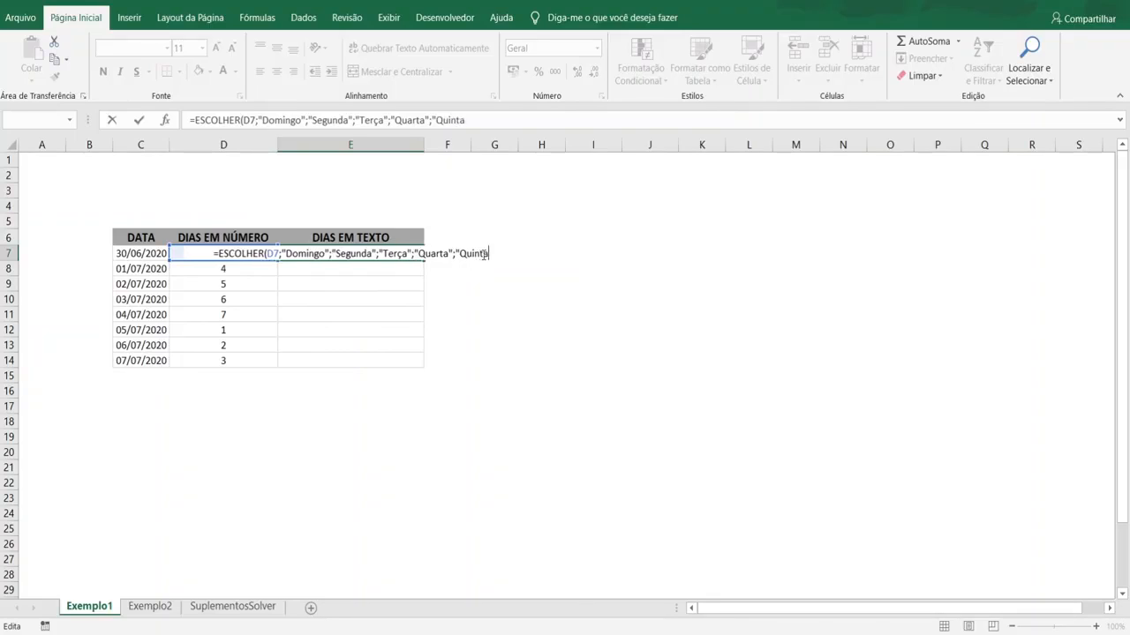
{"action": "type", "text": "\""}
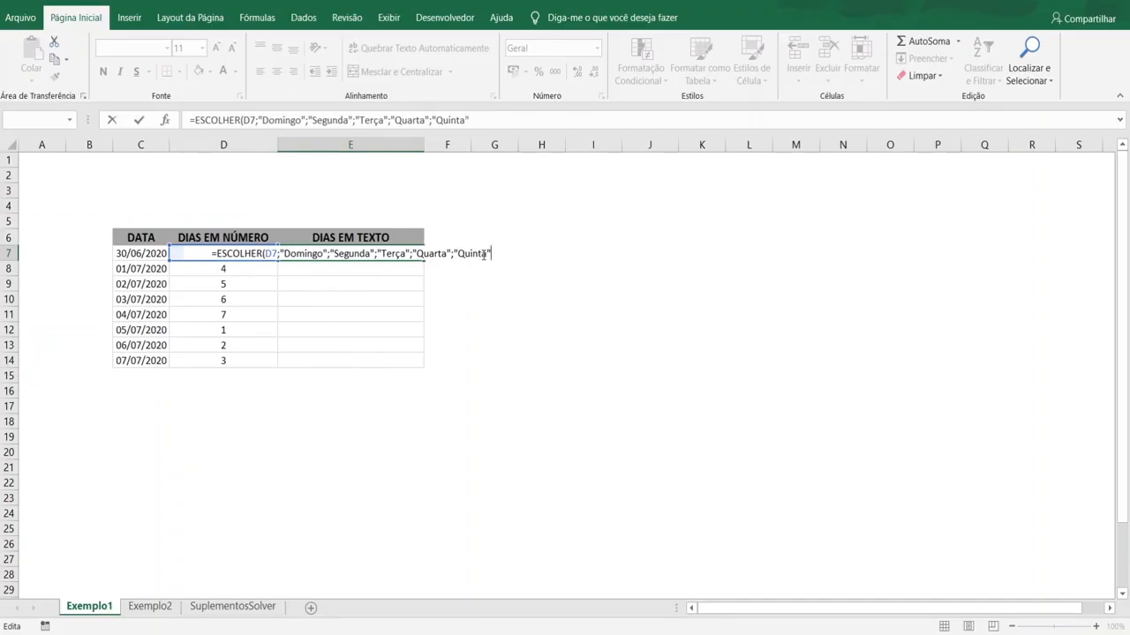
{"action": "type", "text": ";\"Se"}
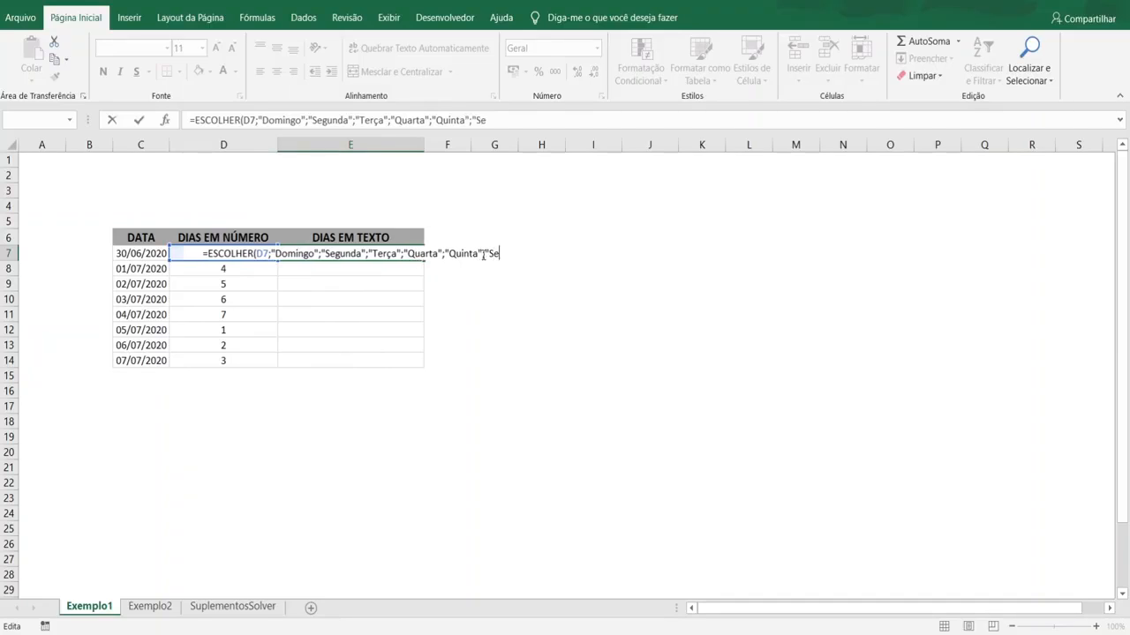
{"action": "type", "text": "xta\";"}
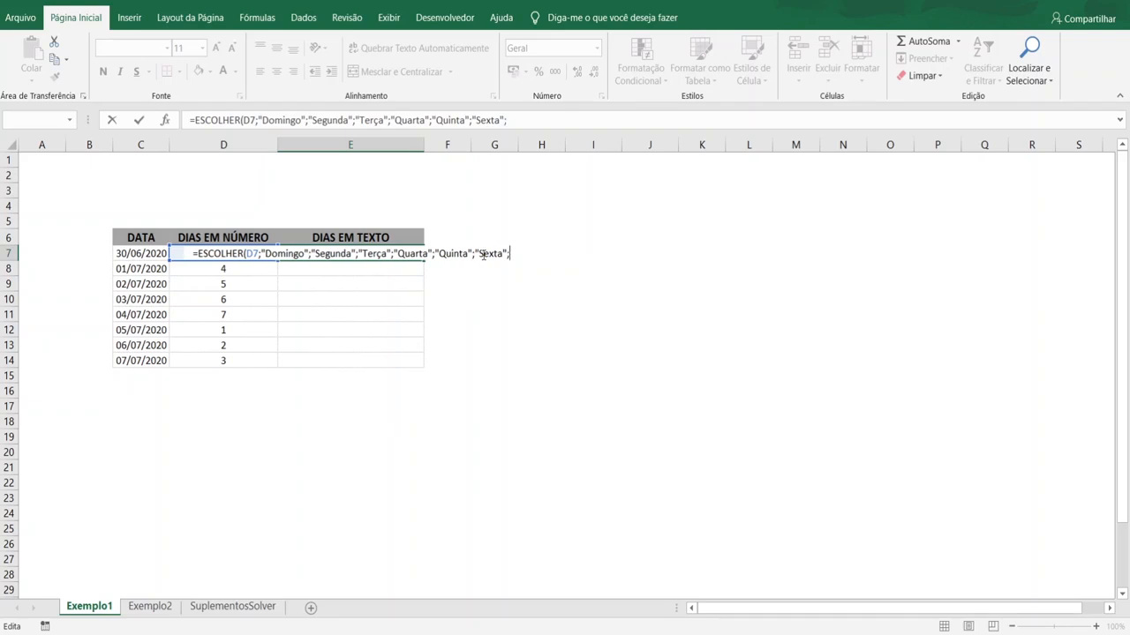
- Add "Sábado" as the last value of the ESCOLHER formula in E7, close the parenthesis and enter the formula
{"action": "type", "text": "\""}
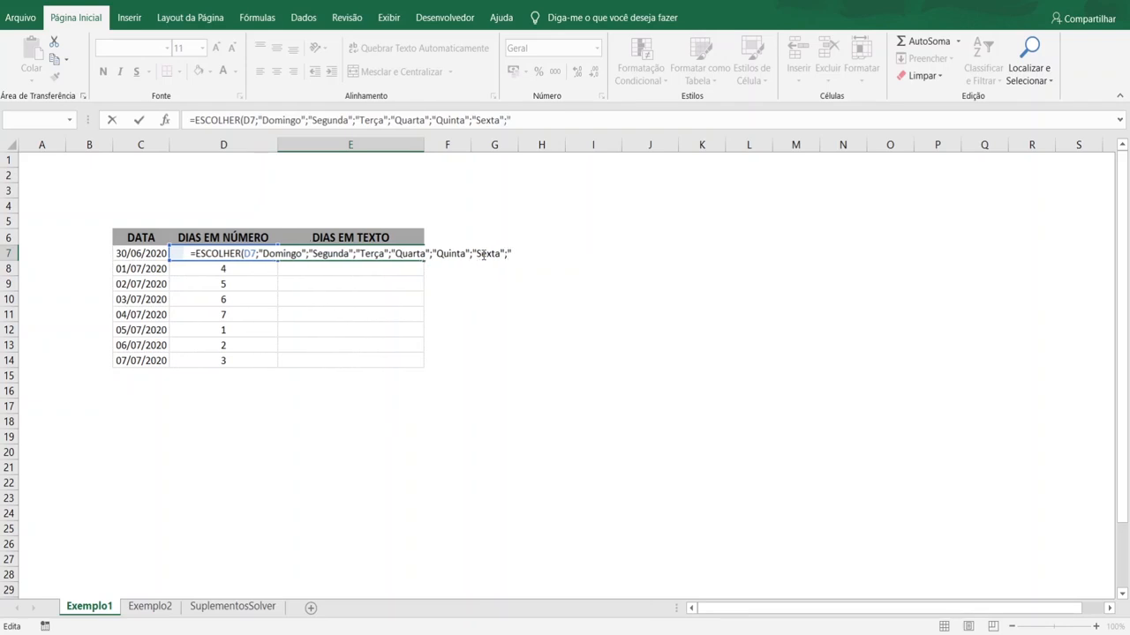
{"action": "type", "text": "s"}
{"action": "key", "text": "BackSpace"}
{"action": "type", "text": "Sábado\""}
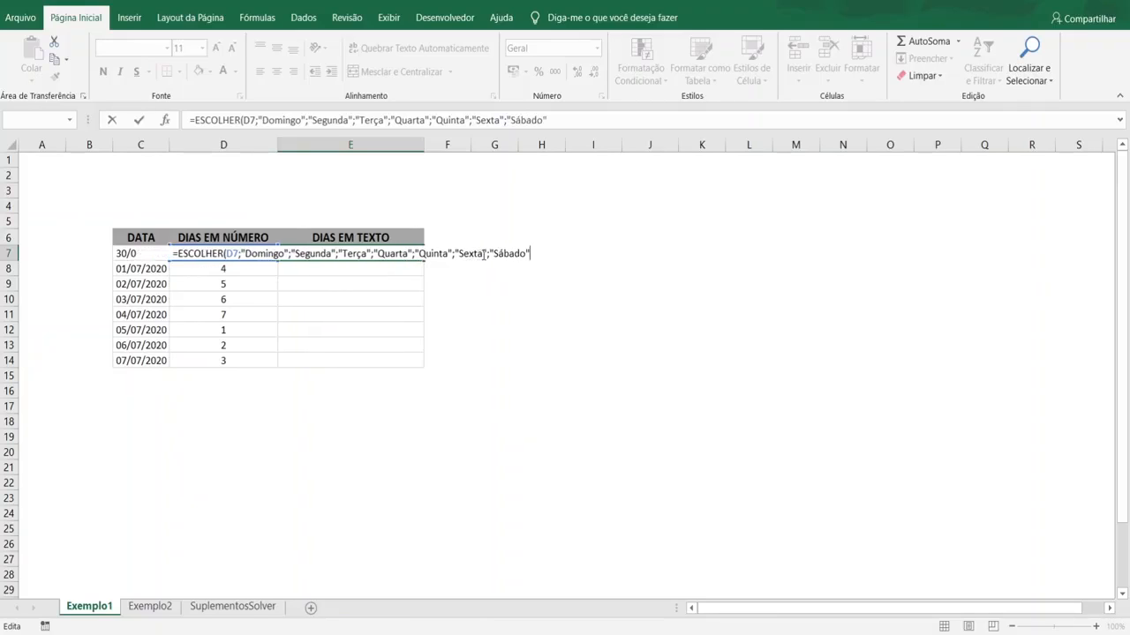
{"action": "type", "text": ")"}
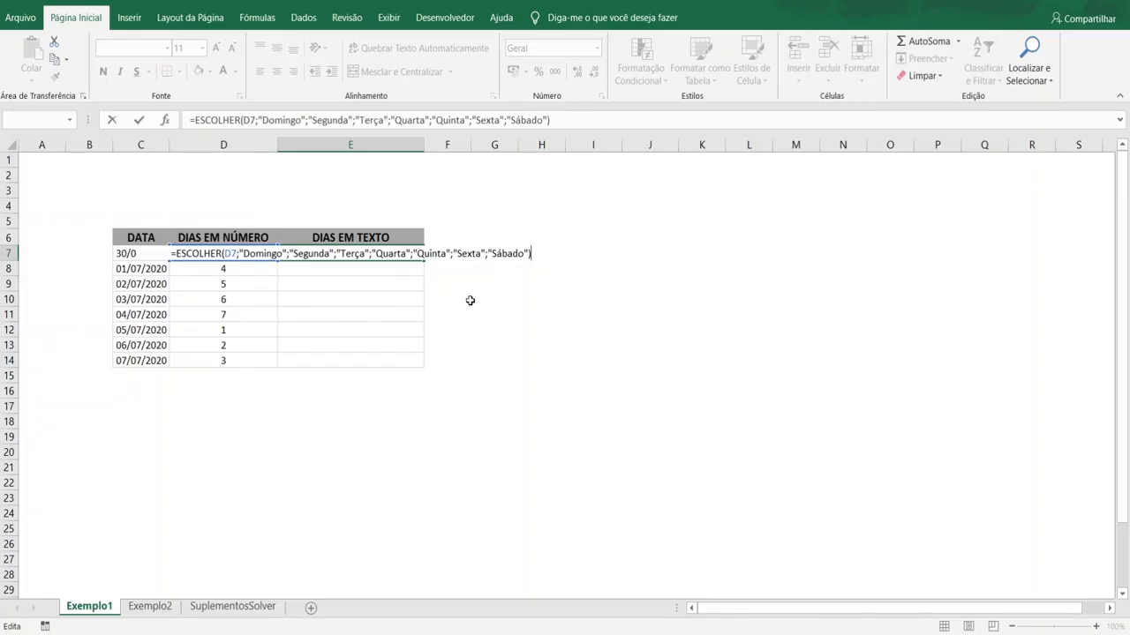
{"action": "key", "text": "Return"}
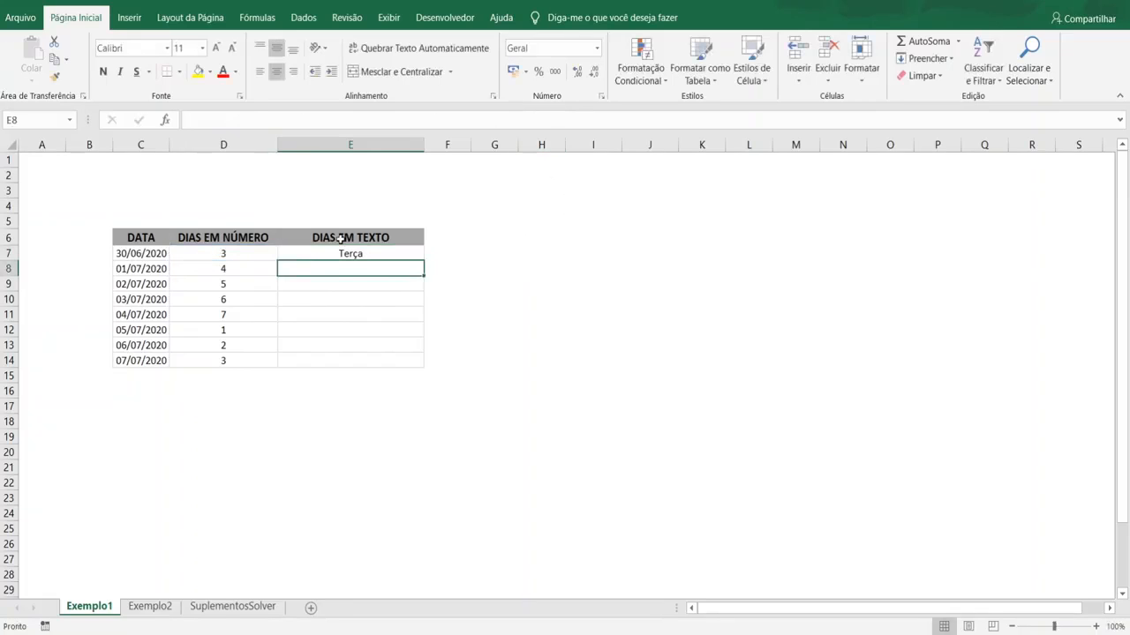
- Fill the ESCOLHER formula from E7 down through E14 in the DIAS EM TEXTO column
{"action": "left_click", "coordinate": [375, 239]}
{"action": "left_click", "coordinate": [378, 265]}
{"action": "left_click", "coordinate": [396, 257]}
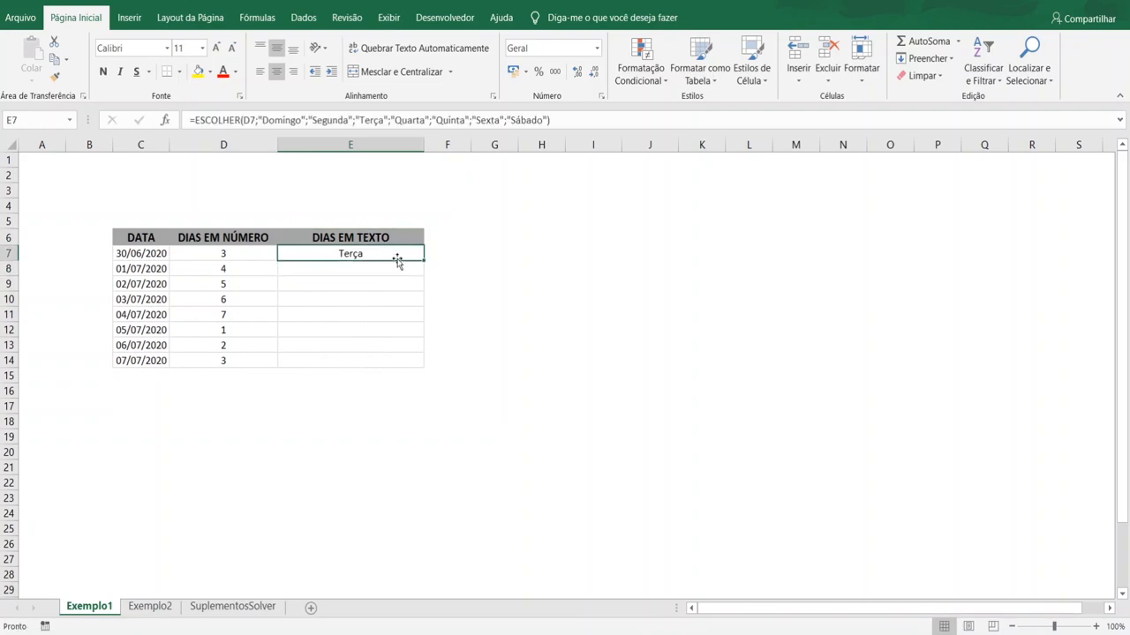
{"action": "left_click_drag", "start_coordinate": [424, 262], "coordinate": [406, 369]}
- Examine the filled ESCOLHER formulas in the DIAS EM TEXTO column from E8 down to E14
{"action": "left_click", "coordinate": [356, 272]}
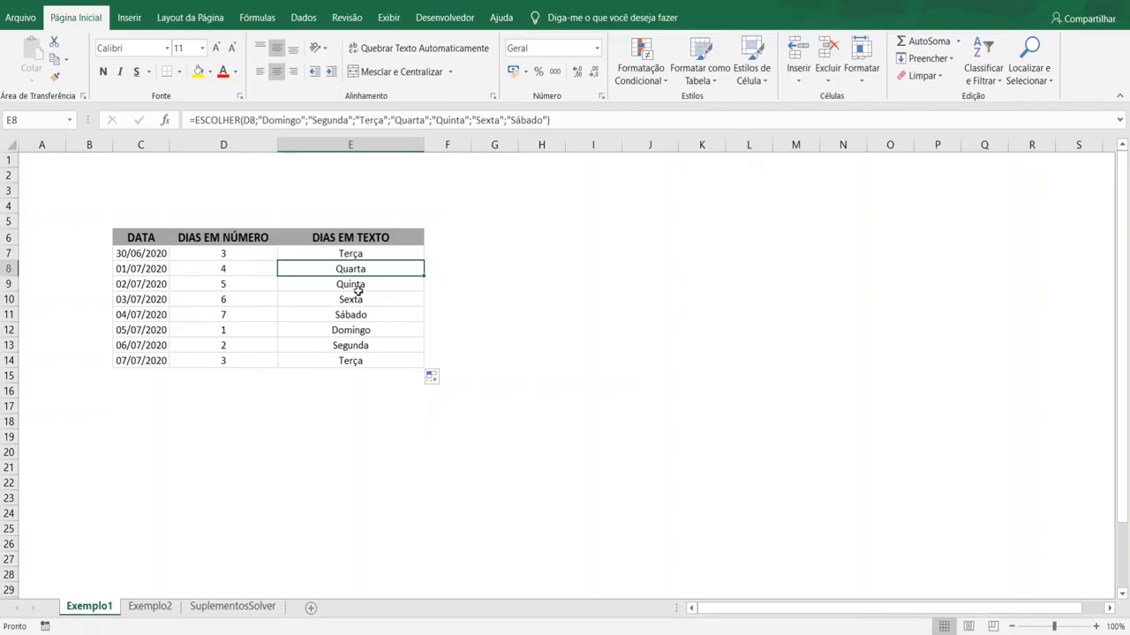
{"action": "left_click", "coordinate": [354, 300]}
{"action": "left_click", "coordinate": [357, 316]}
{"action": "left_click", "coordinate": [362, 333]}
{"action": "left_click", "coordinate": [381, 349]}
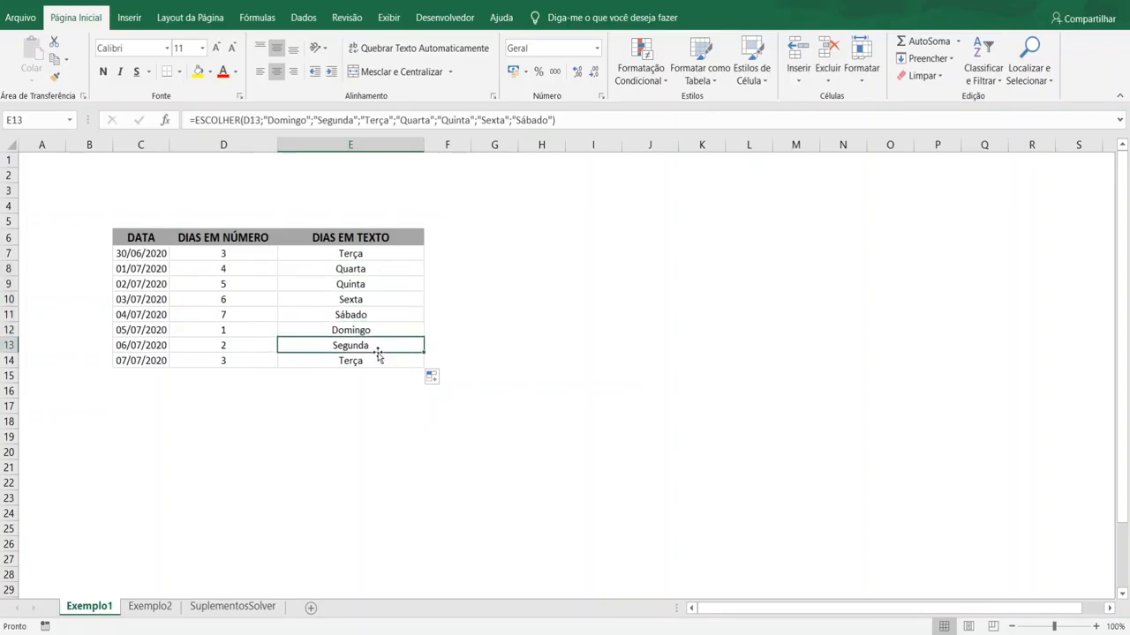
{"action": "left_click", "coordinate": [378, 361]}
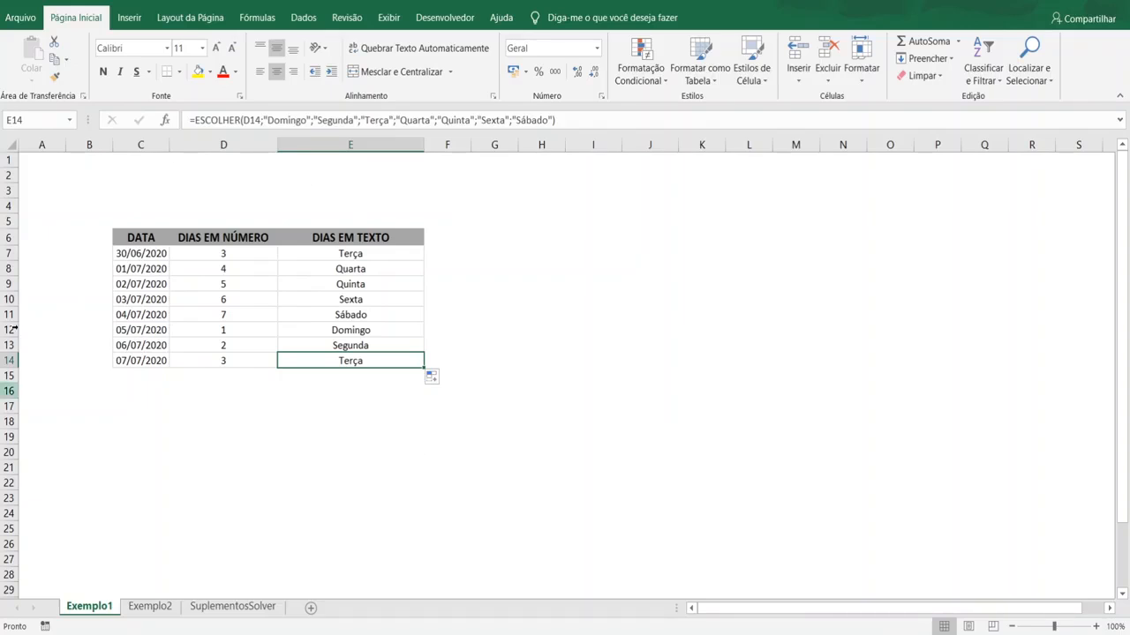
- Open the Exemplo2 sheet and examine the Vendedor, Janeiro and Fevereiro columns of the VENDAS table
{"action": "left_click", "coordinate": [150, 606]}
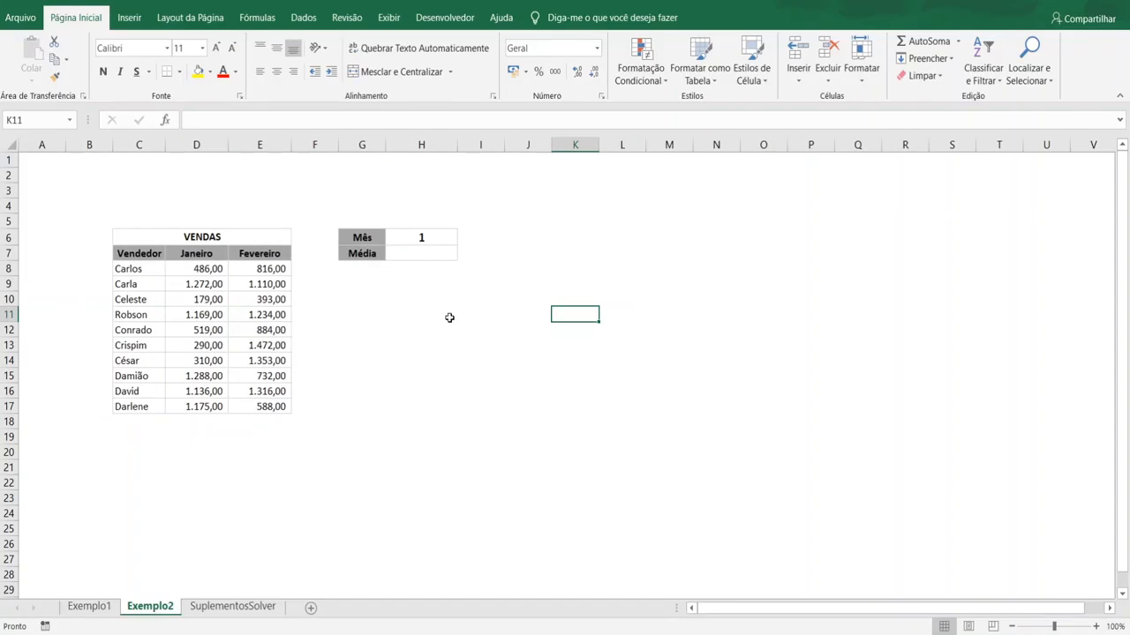
{"action": "left_click", "coordinate": [158, 256]}
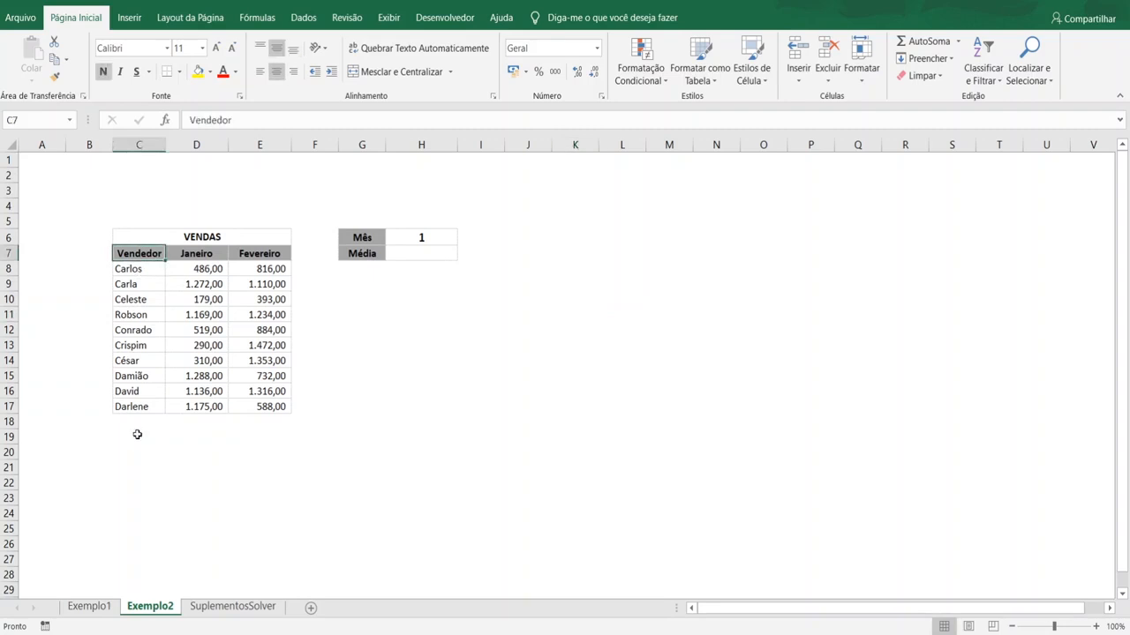
{"action": "left_click", "coordinate": [207, 258]}
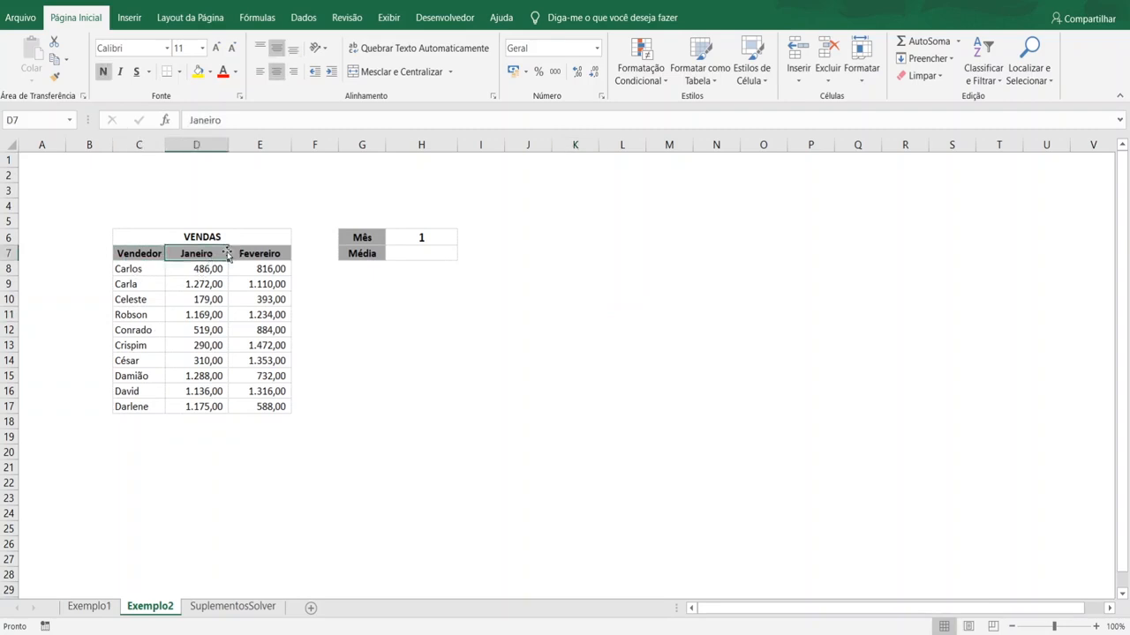
{"action": "left_click", "coordinate": [246, 255]}
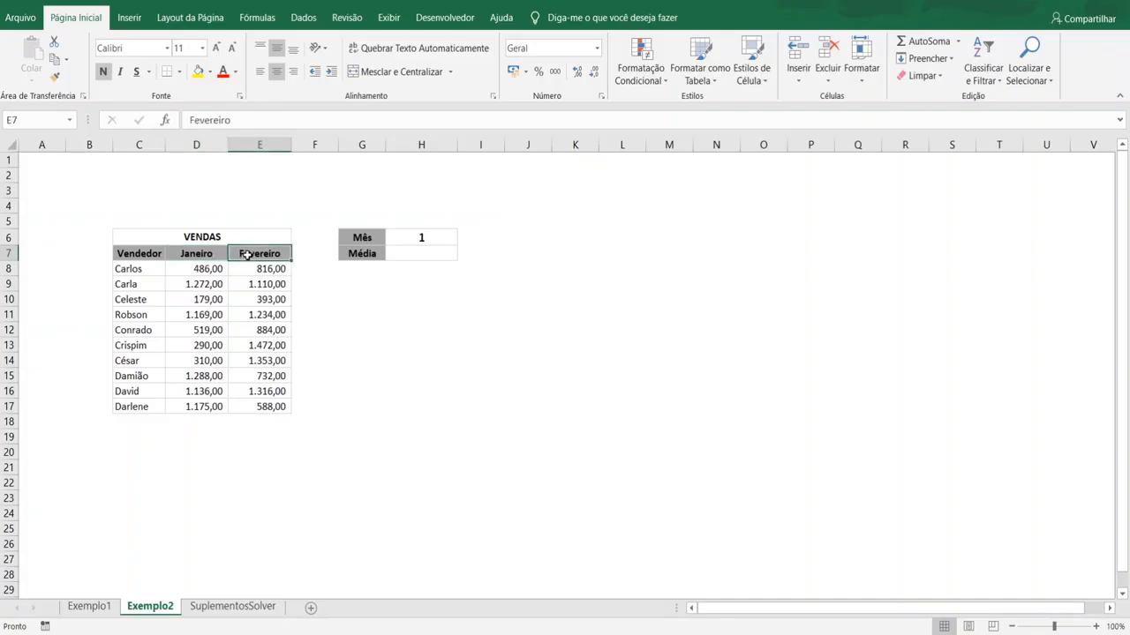
{"action": "left_click", "coordinate": [221, 254]}
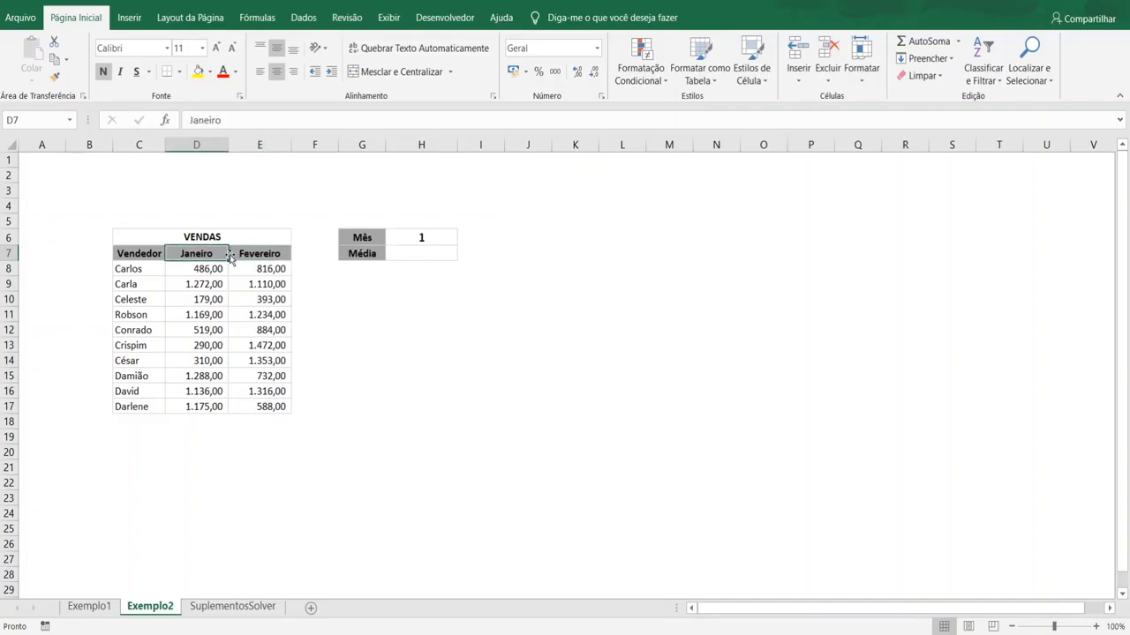
{"action": "left_click", "coordinate": [263, 253]}
- Begin a MÉDIA formula in H7 with a nested ESCOLHER that uses the month cell H6 as its index
{"action": "left_click", "coordinate": [398, 255]}
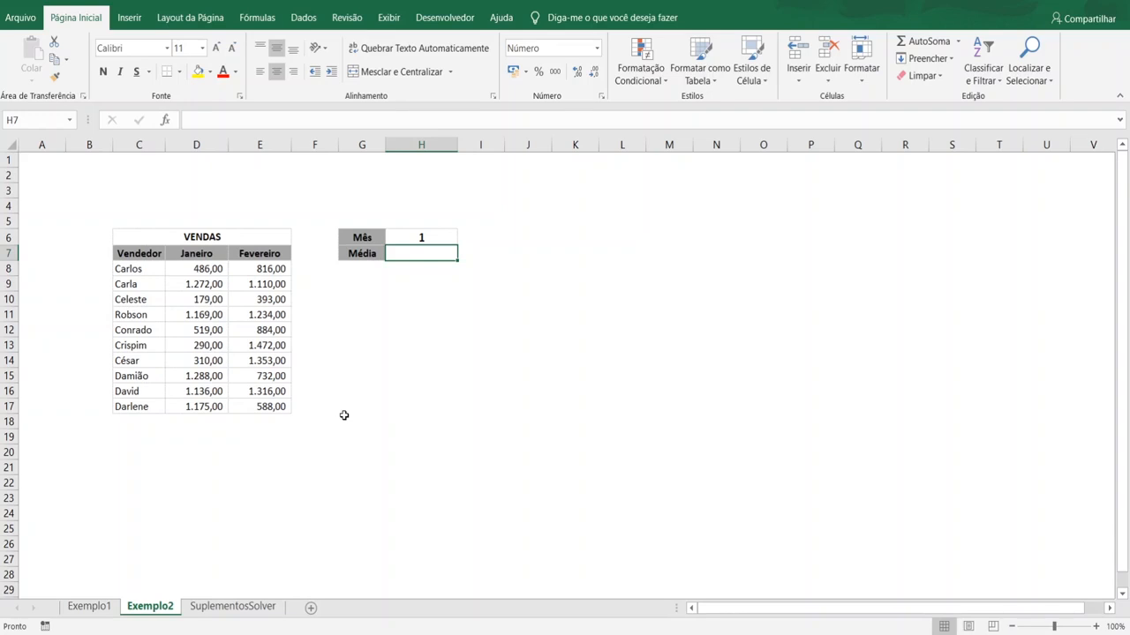
{"action": "type", "text": "=m"}
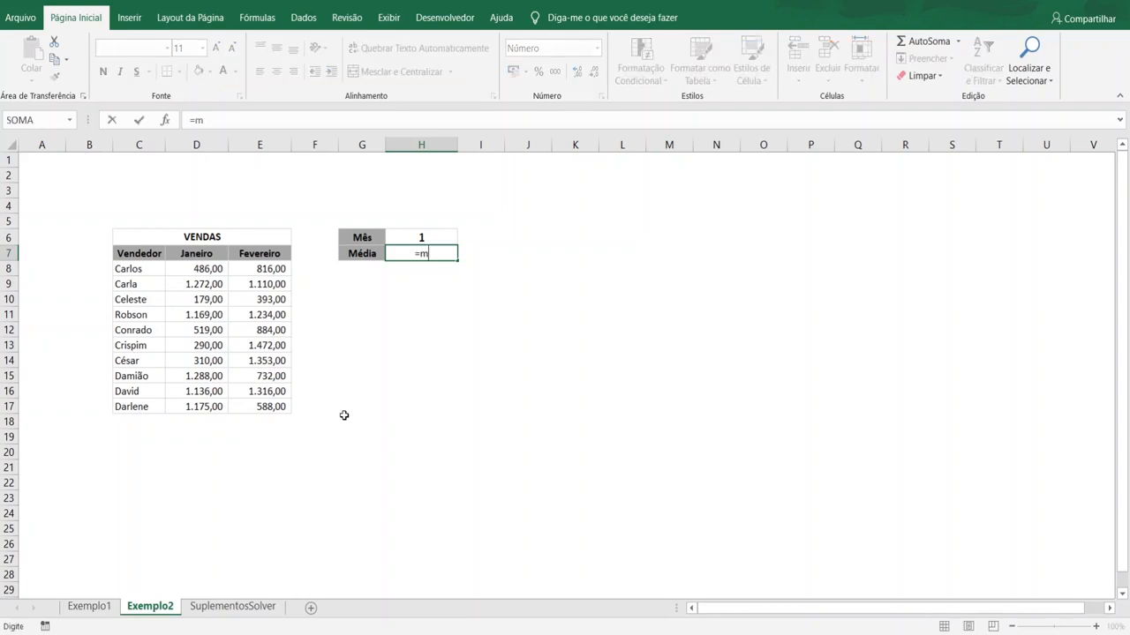
{"action": "type", "text": "é"}
{"action": "key", "text": "Tab"}
{"action": "type", "text": "es"}
{"action": "key", "text": "Tab"}
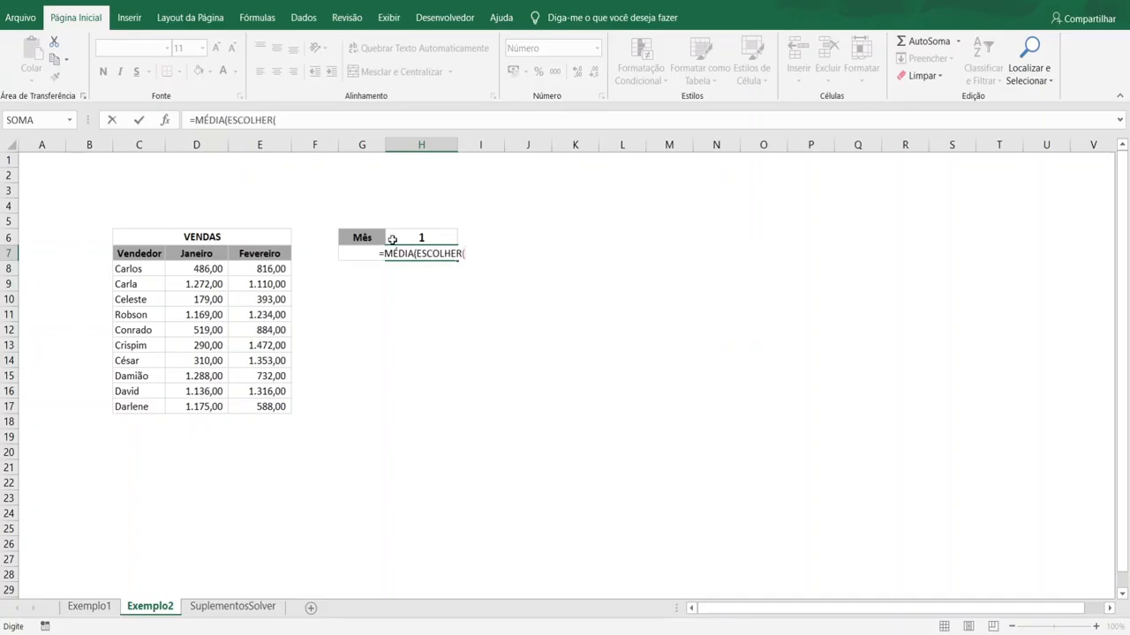
{"action": "left_click", "coordinate": [394, 237]}
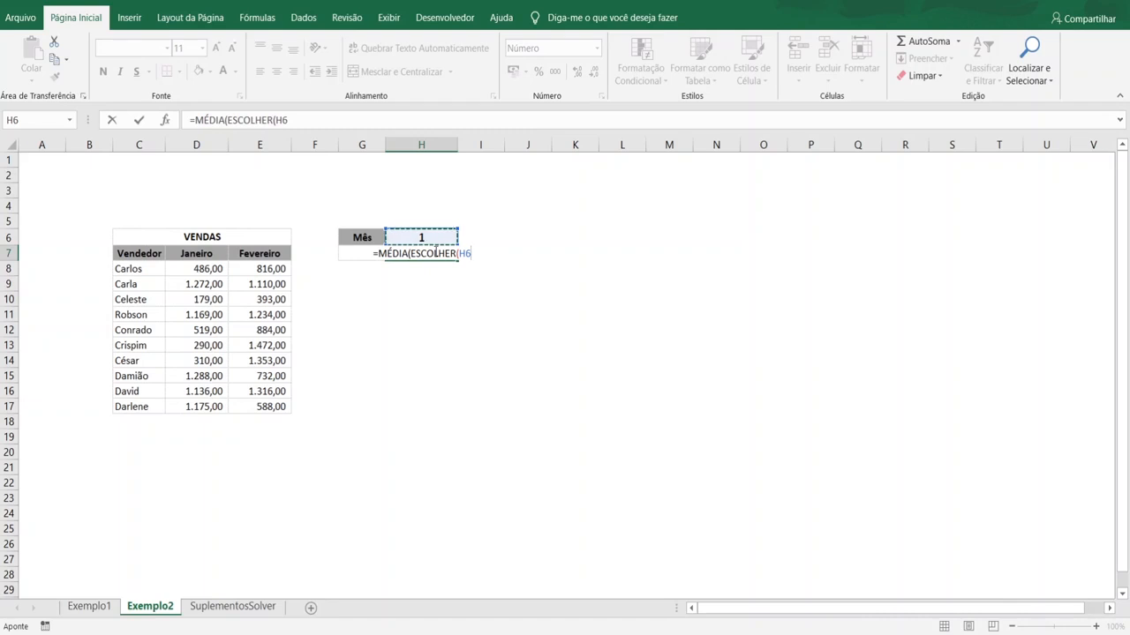
{"action": "type", "text": ";"}
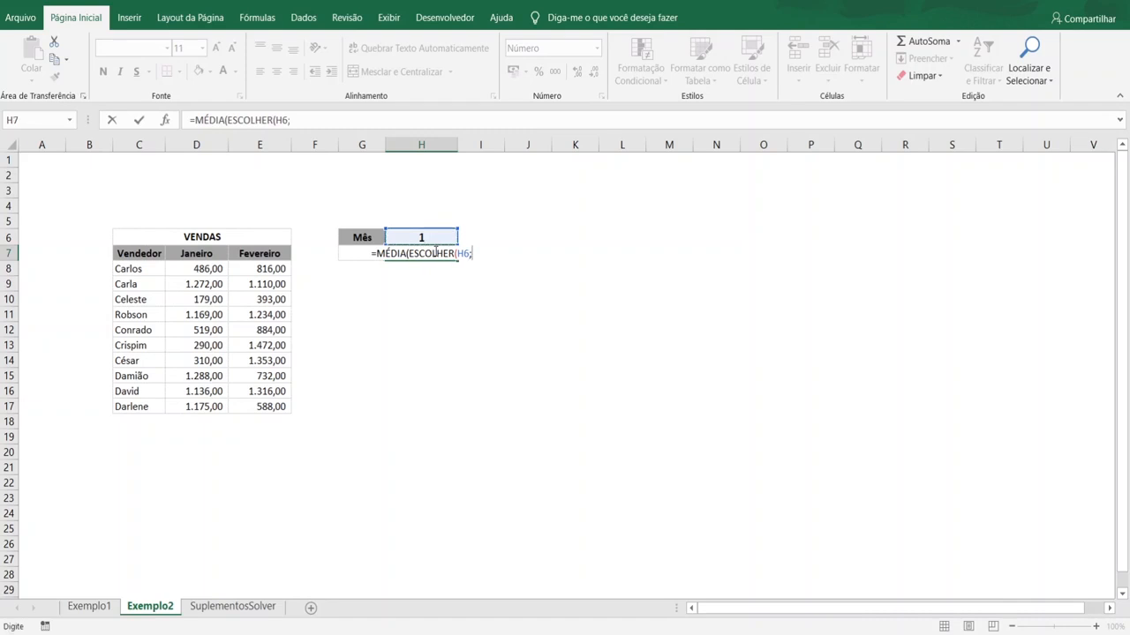
- Add the ranges D8:D17 and E8:E17 as the ESCOLHER values in H7, close both functions and enter the formula
{"action": "left_click_drag", "start_coordinate": [212, 270], "coordinate": [206, 408]}
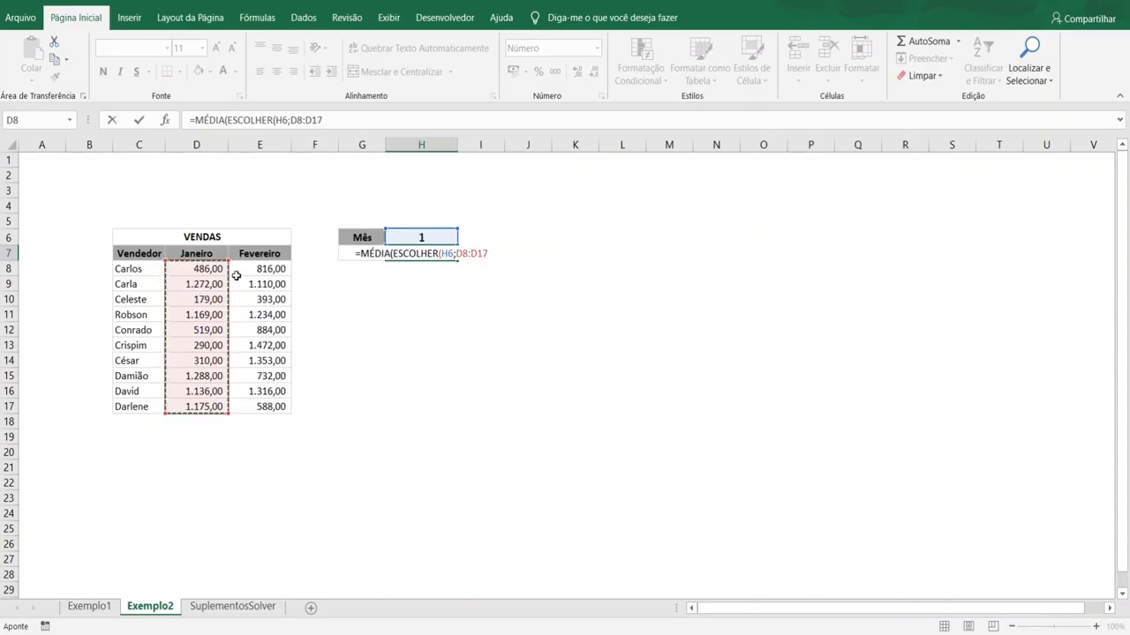
{"action": "type", "text": ";"}
{"action": "left_click_drag", "start_coordinate": [278, 267], "coordinate": [265, 407]}
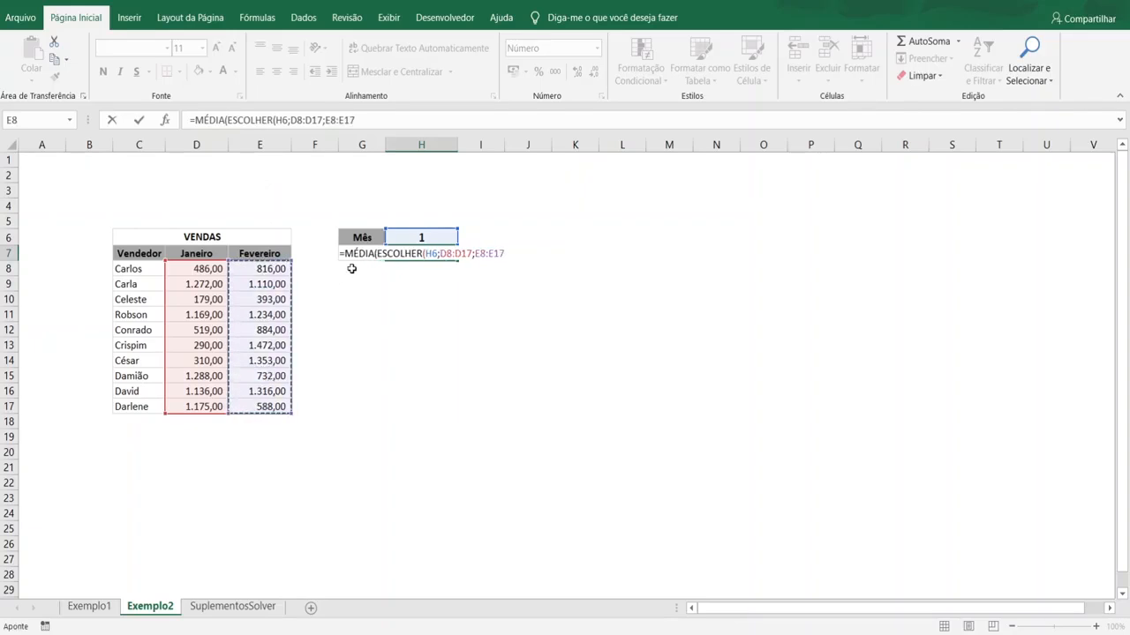
{"action": "type", "text": ")"}
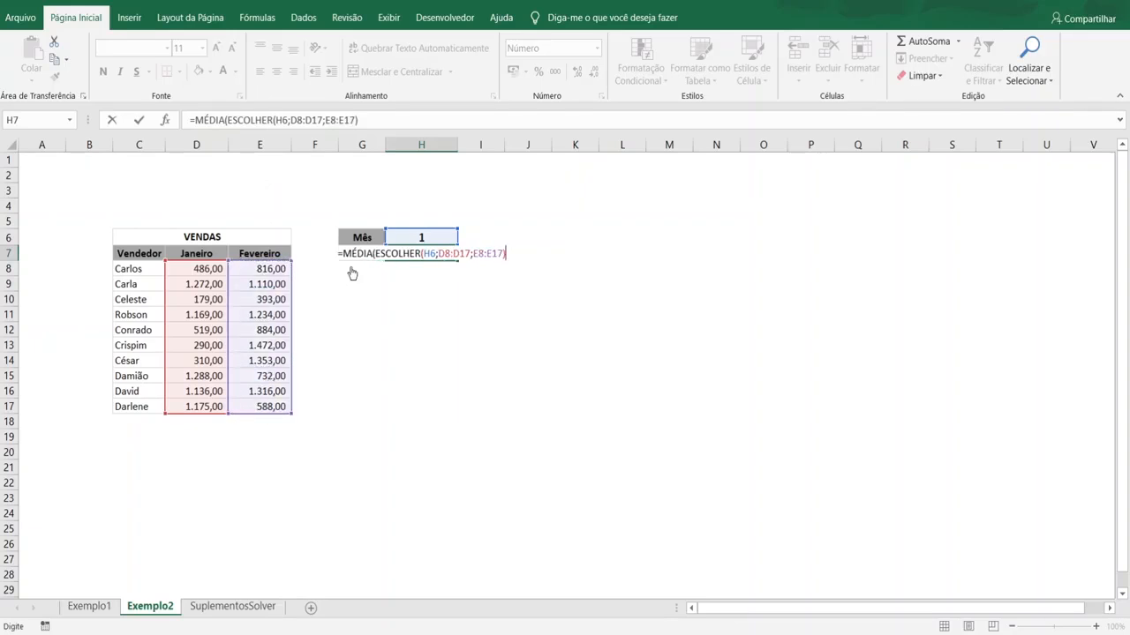
{"action": "type", "text": ")"}
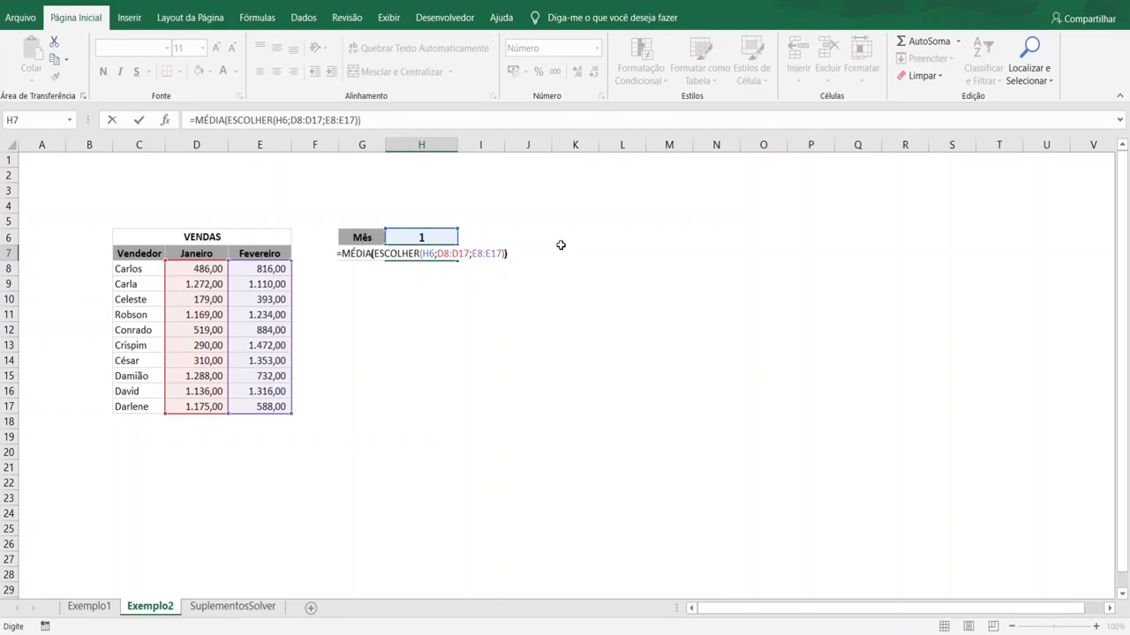
{"action": "key", "text": "Return"}
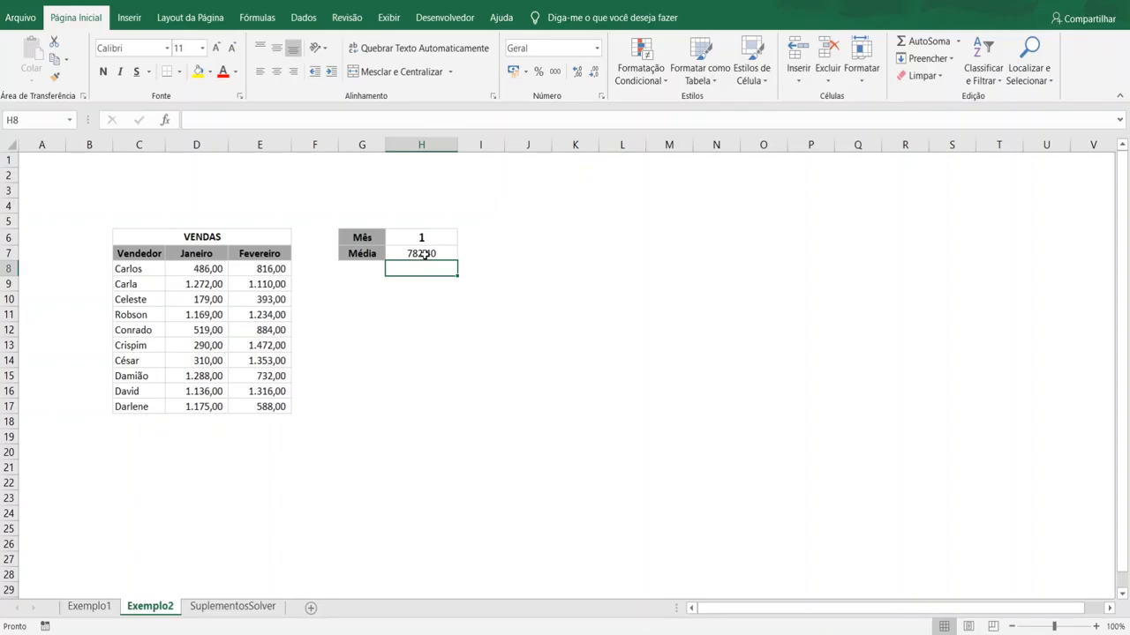
- Apply the R$ accounting format to the average in H7 and to the sales values in D8:E17
{"action": "left_click", "coordinate": [424, 255]}
{"action": "left_click", "coordinate": [513, 71]}
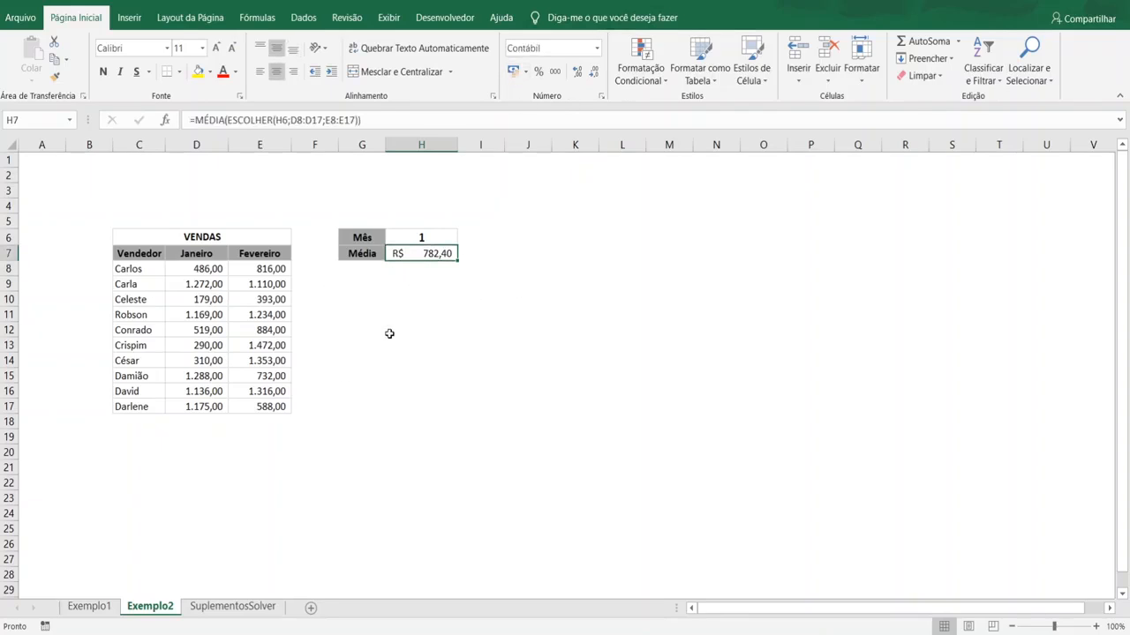
{"action": "left_click_drag", "start_coordinate": [189, 270], "coordinate": [271, 407]}
{"action": "left_click", "coordinate": [514, 71]}
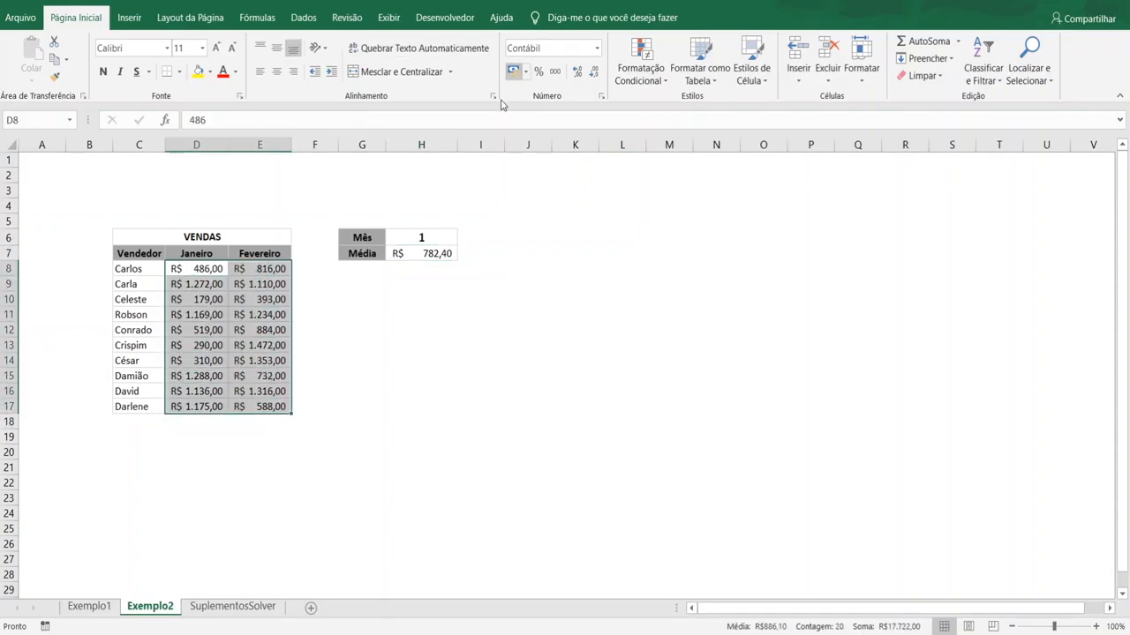
- Set the Mês value in H6 to 2 and review the Média formula in H7
{"action": "left_click", "coordinate": [431, 238]}
{"action": "double_click", "coordinate": [432, 238]}
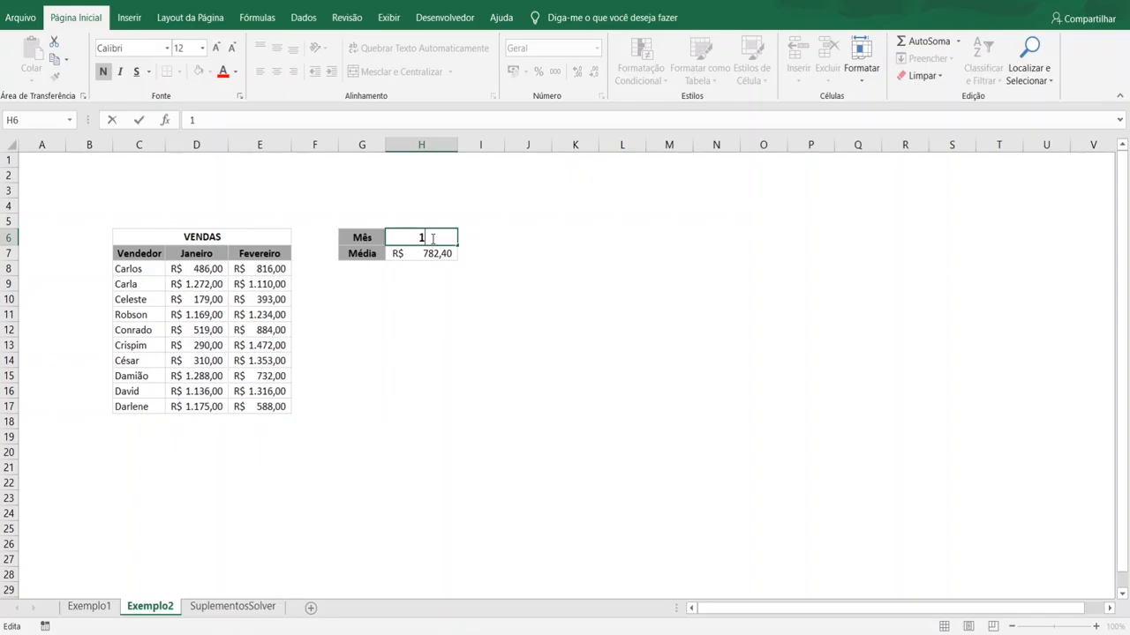
{"action": "type", "text": "2"}
{"action": "key", "text": "Return"}
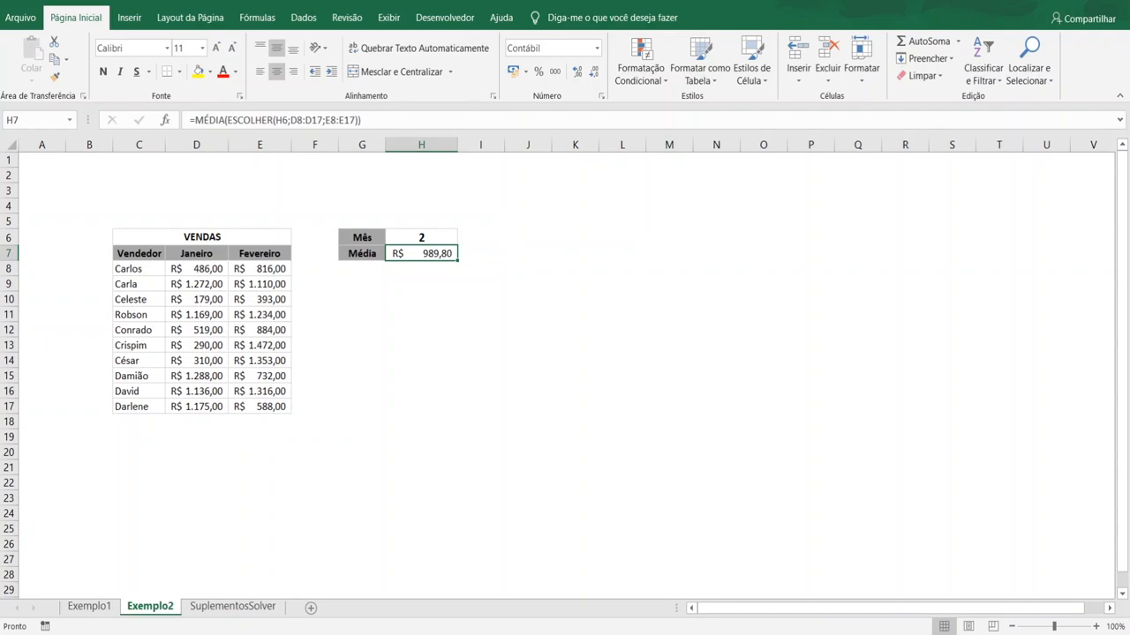
{"action": "double_click", "coordinate": [448, 256]}
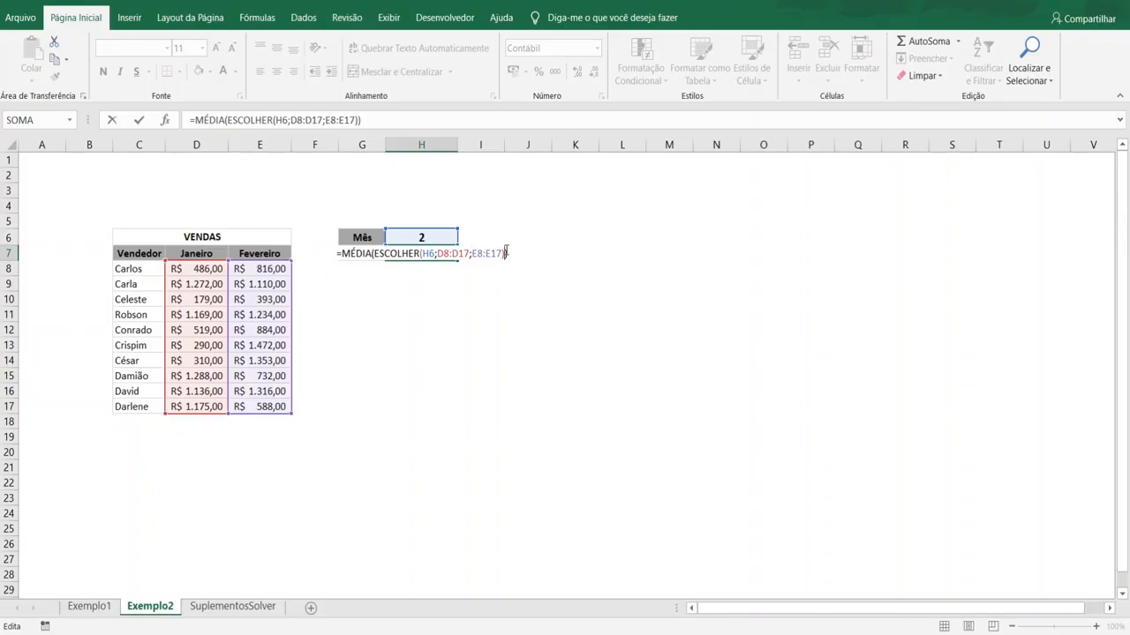
{"action": "key", "text": "Return"}
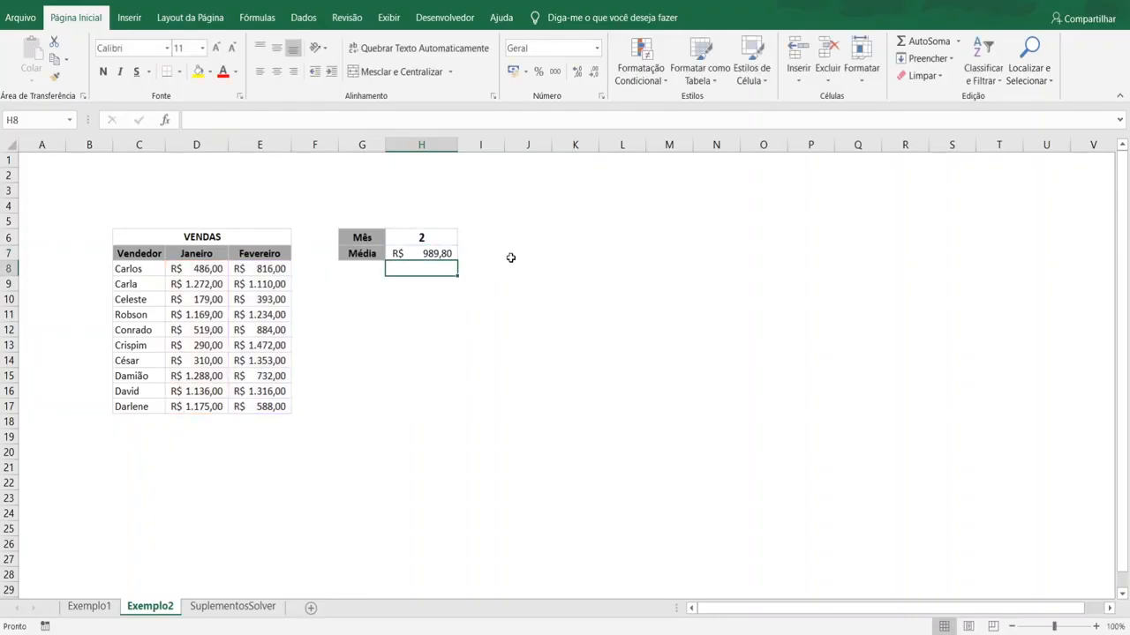
- Switch the Mês value in H6 to 1 and back to 2 to compare the averages in H7
{"action": "double_click", "coordinate": [445, 239]}
{"action": "key", "text": "BackSpace"}
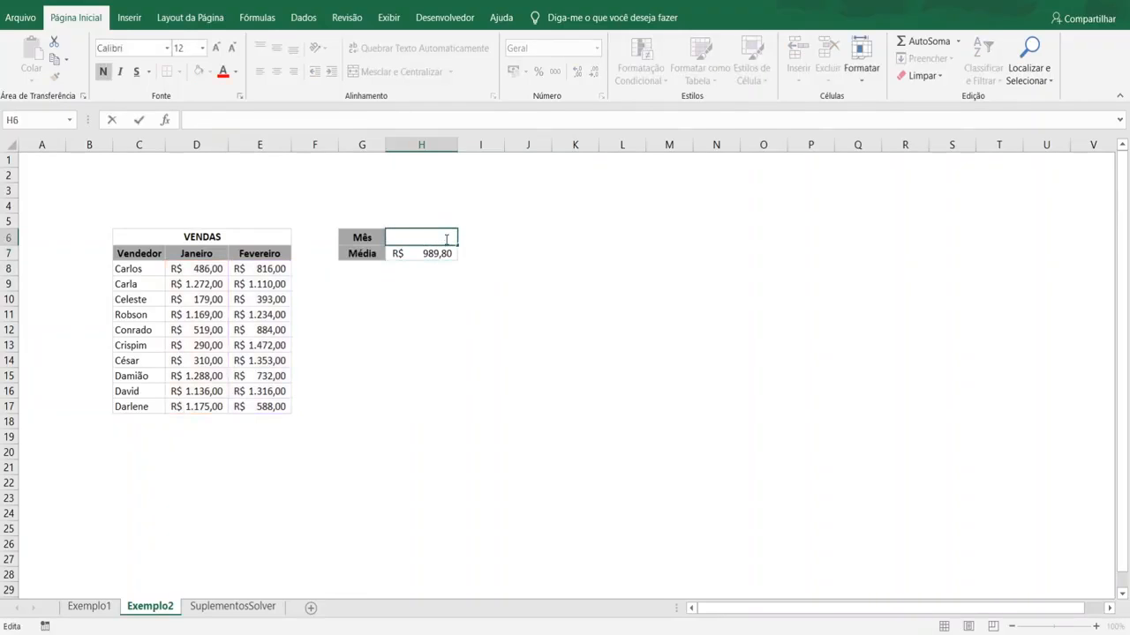
{"action": "type", "text": "1"}
{"action": "key", "text": "Return"}
{"action": "double_click", "coordinate": [445, 239]}
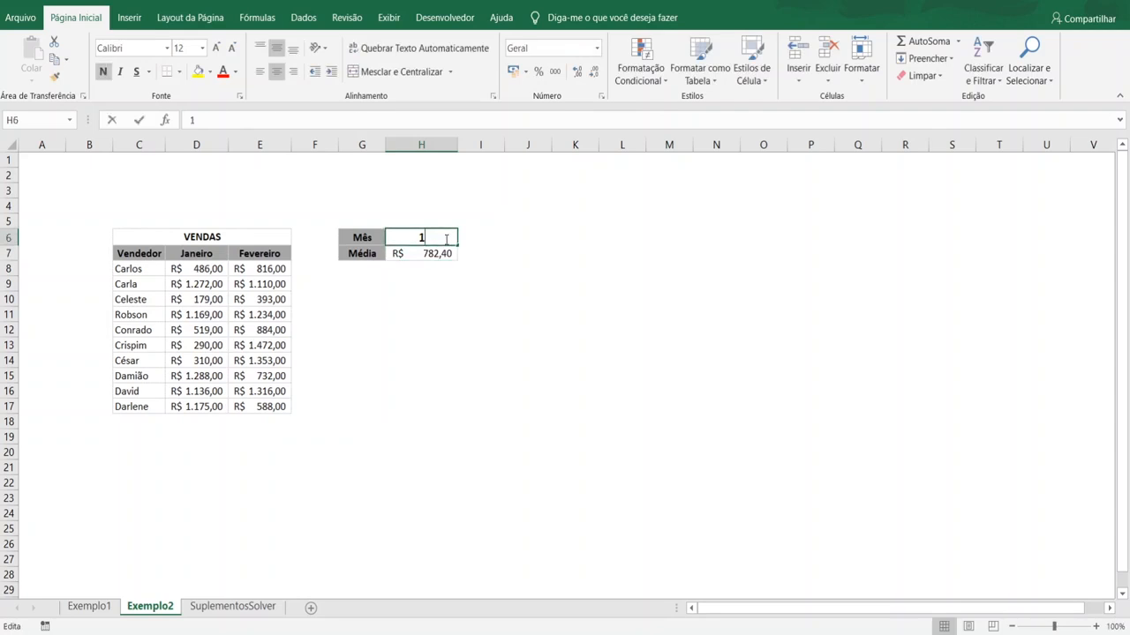
{"action": "key", "text": "BackSpace"}
{"action": "type", "text": "2"}
{"action": "key", "text": "Return"}
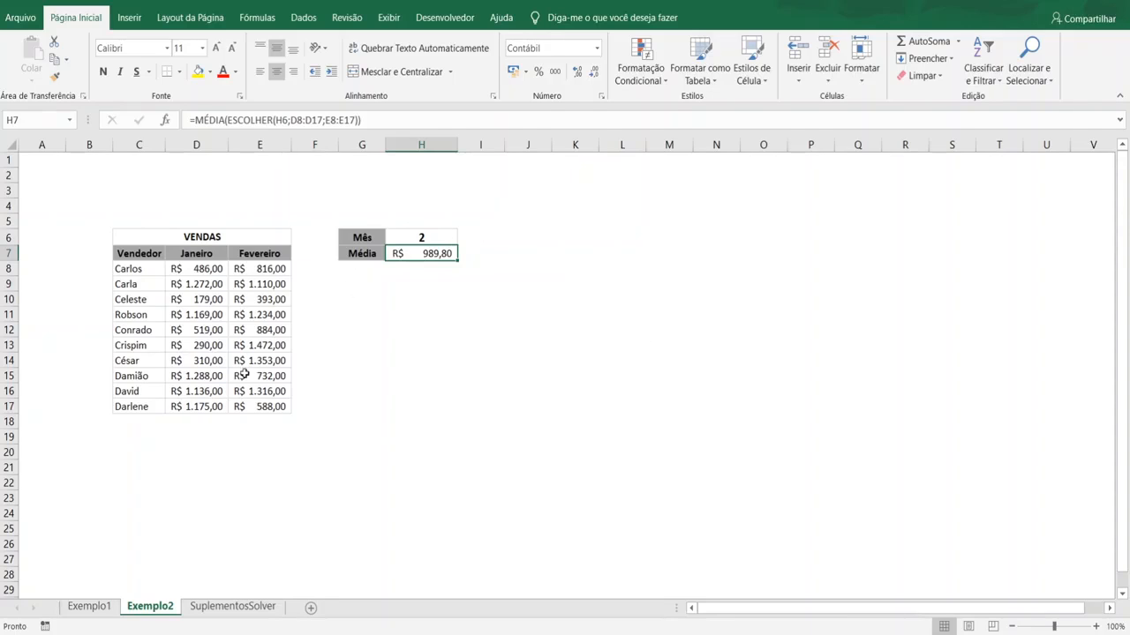
- Return to the Exemplo1 sheet and review each argument of the ESCOLHER formula in E7
{"action": "left_click", "coordinate": [75, 601]}
{"action": "left_click", "coordinate": [134, 611]}
{"action": "left_click", "coordinate": [89, 606]}
{"action": "double_click", "coordinate": [377, 254]}
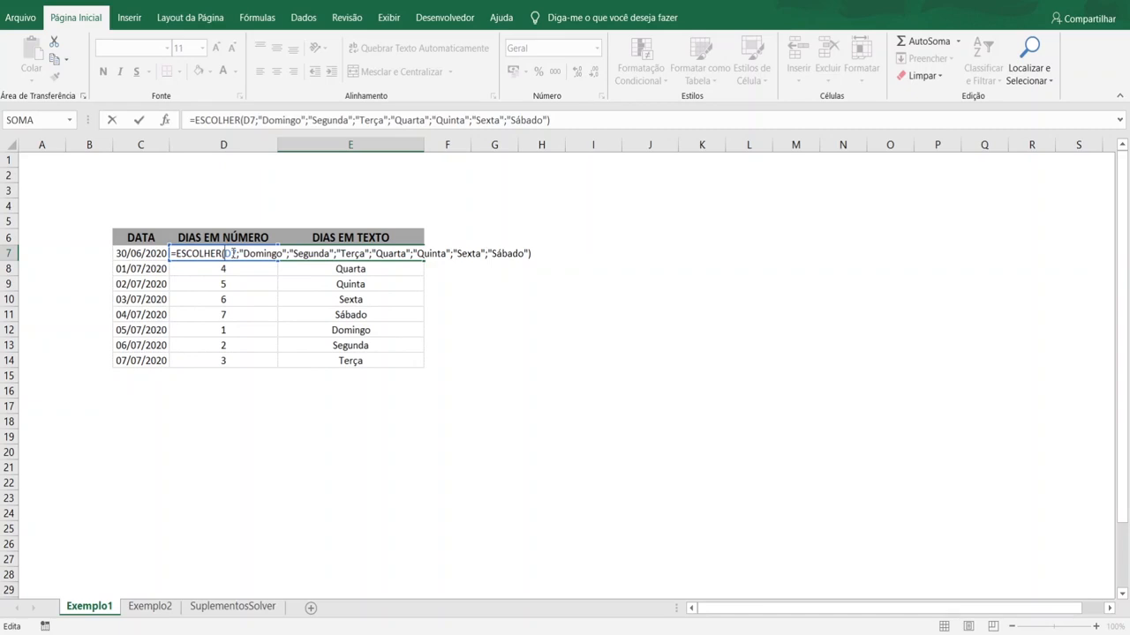
{"action": "left_click", "coordinate": [256, 253]}
{"action": "left_click", "coordinate": [294, 253]}
{"action": "left_click", "coordinate": [403, 254]}
{"action": "left_click", "coordinate": [438, 253]}
{"action": "left_click", "coordinate": [465, 254]}
{"action": "left_click", "coordinate": [502, 253]}
{"action": "left_click", "coordinate": [532, 254]}
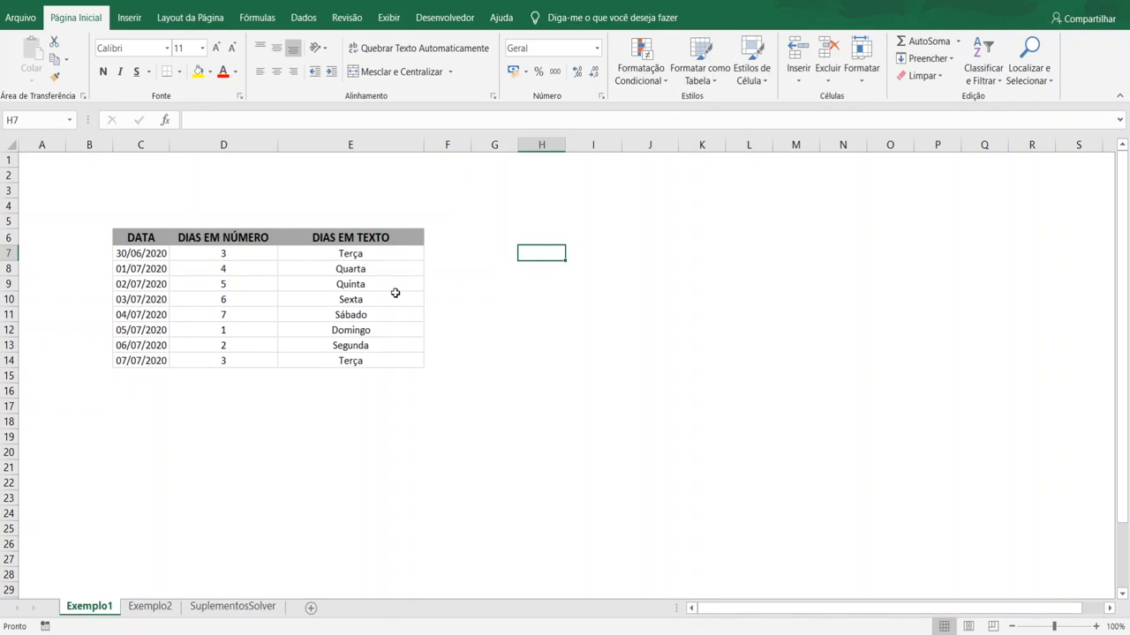
- Go to the SuplementosSolver sheet and confirm the Excel add-ins with Solver enabled
{"action": "left_click", "coordinate": [233, 607]}
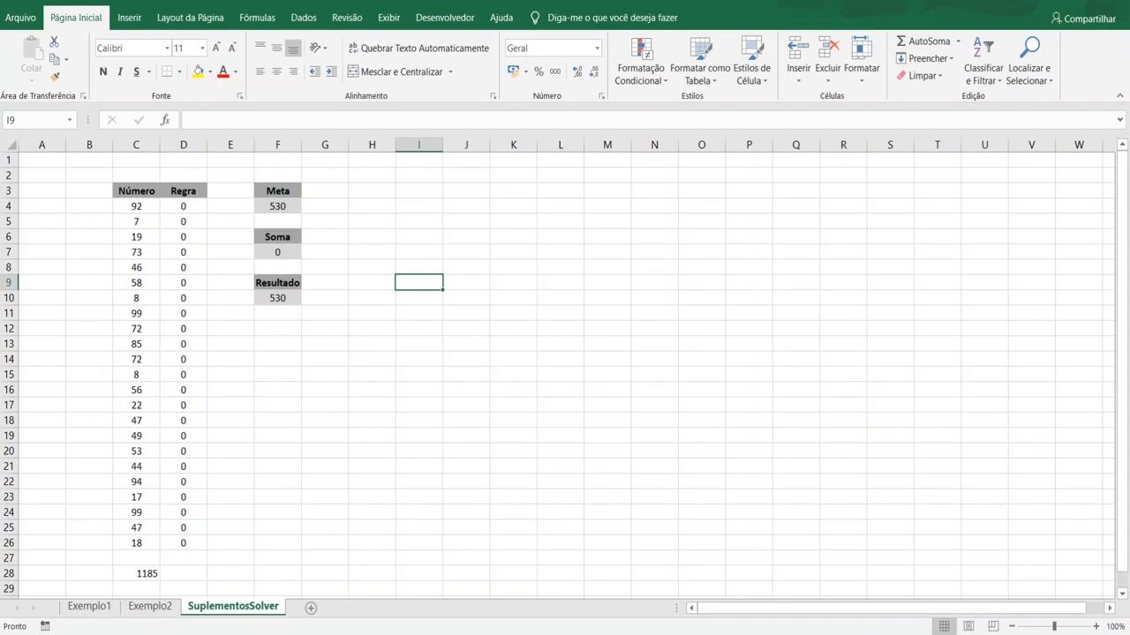
{"action": "left_click", "coordinate": [432, 19]}
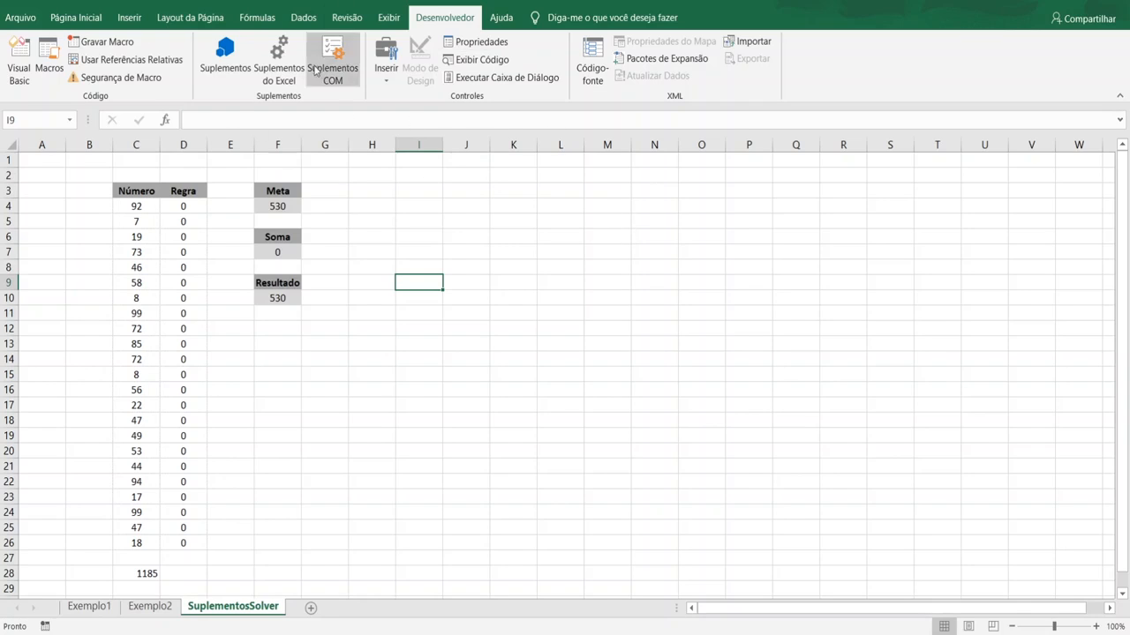
{"action": "left_click", "coordinate": [275, 76]}
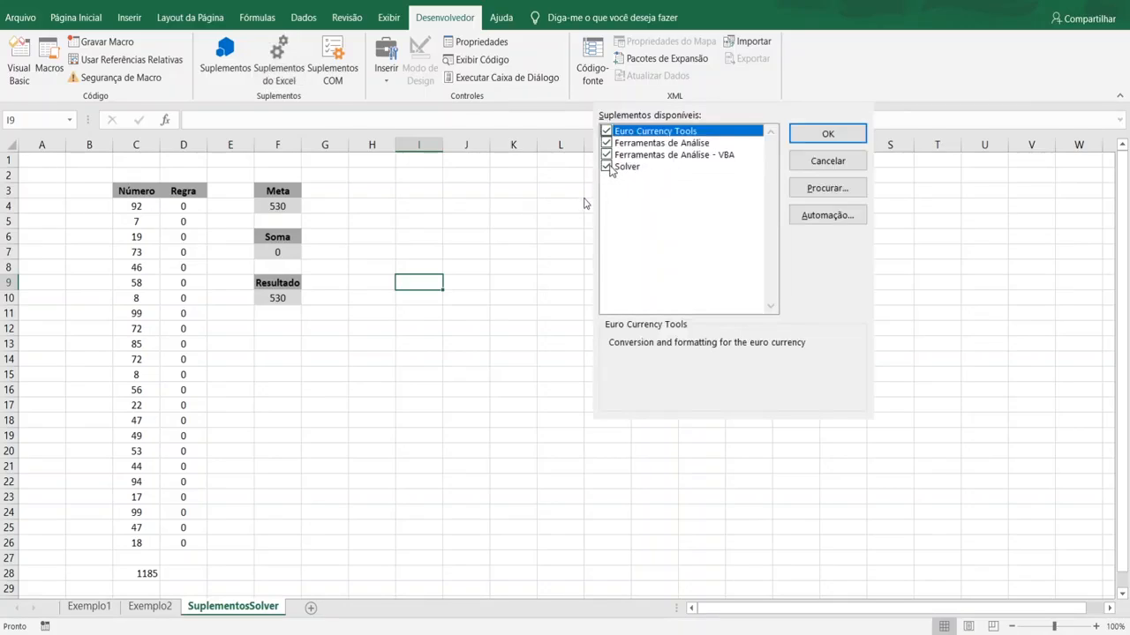
{"action": "left_click", "coordinate": [825, 140]}
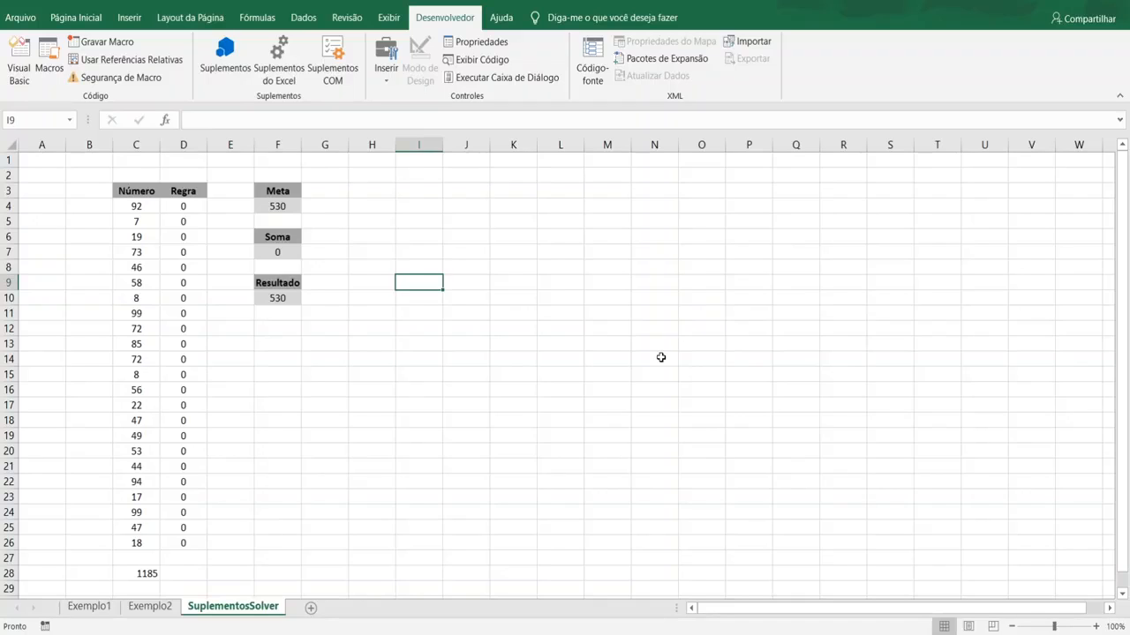
- Locate the Solver command among the data analysis tools
{"action": "left_click", "coordinate": [268, 20]}
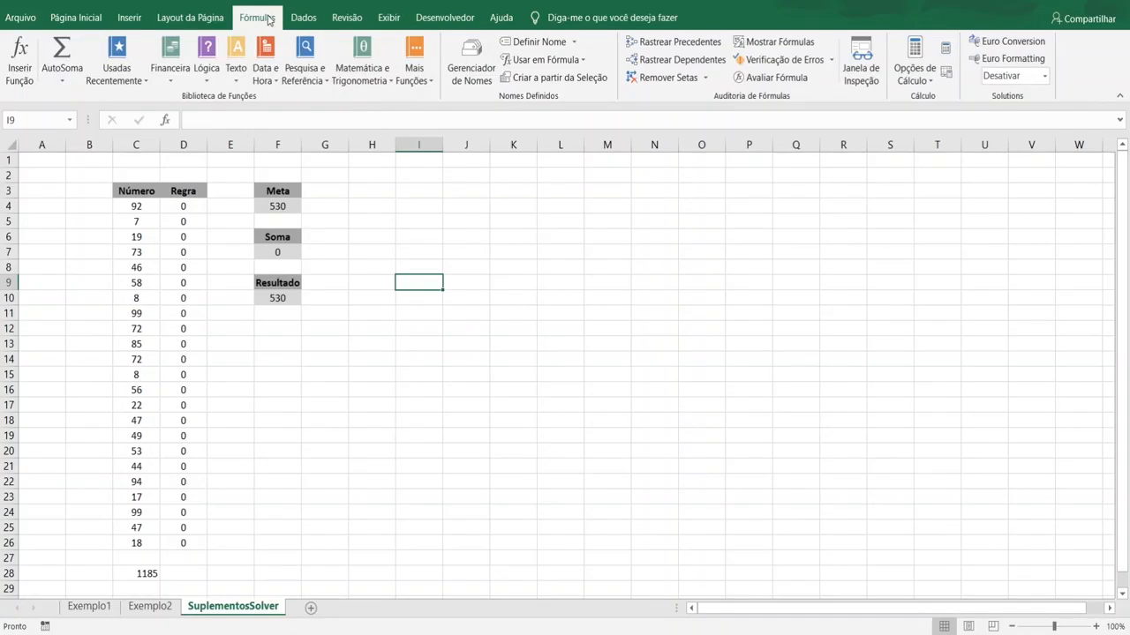
{"action": "left_click", "coordinate": [193, 18]}
{"action": "left_click", "coordinate": [305, 18]}
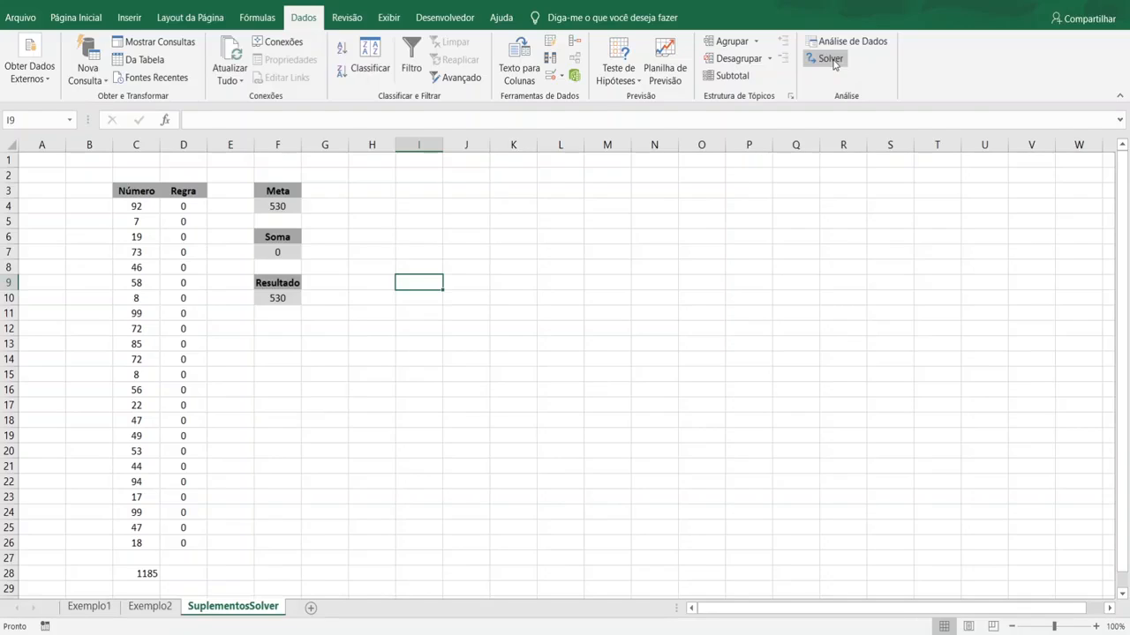
{"action": "left_click", "coordinate": [480, 248]}
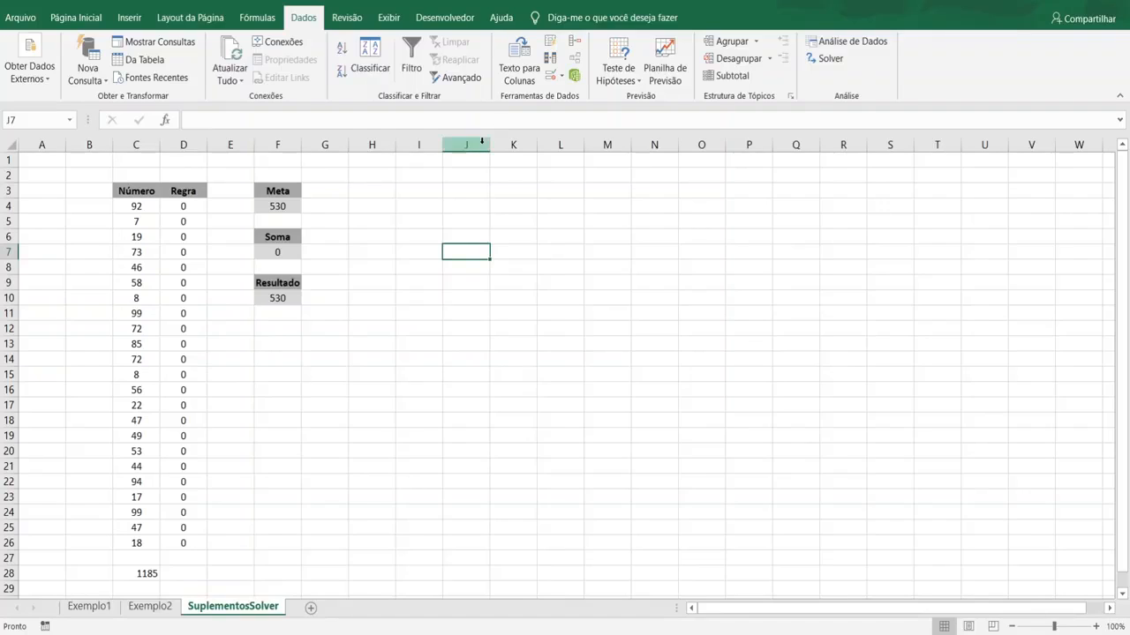
- Examine the Número and Regra columns and the SOMA total of the numbers in C28
{"action": "left_click_drag", "start_coordinate": [137, 191], "coordinate": [142, 543]}
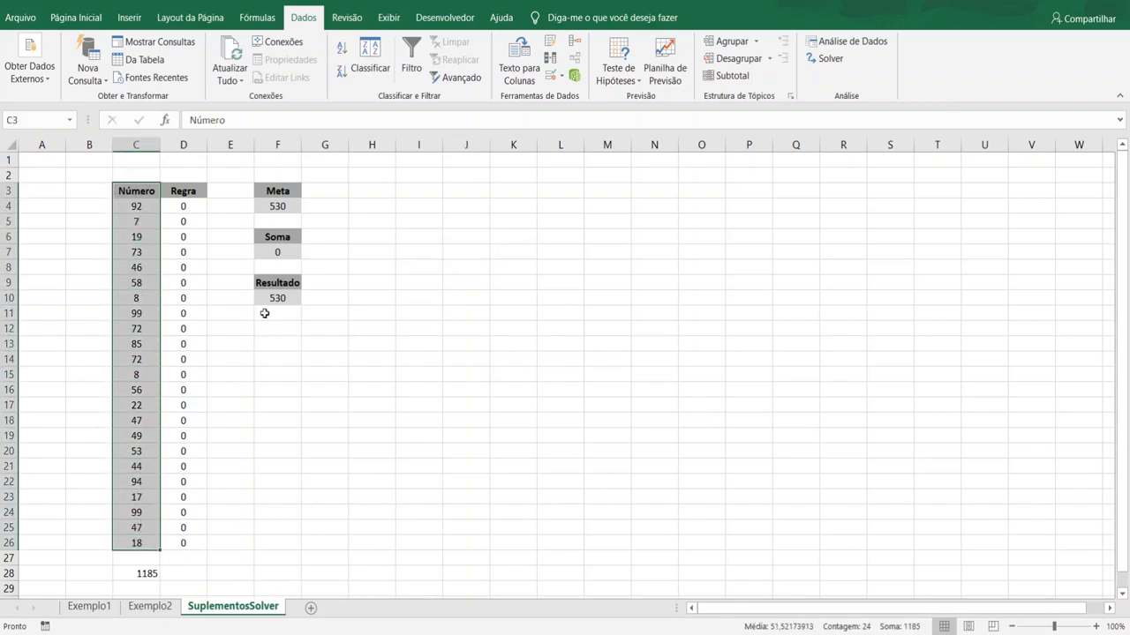
{"action": "left_click", "coordinate": [136, 220]}
{"action": "left_click", "coordinate": [143, 206]}
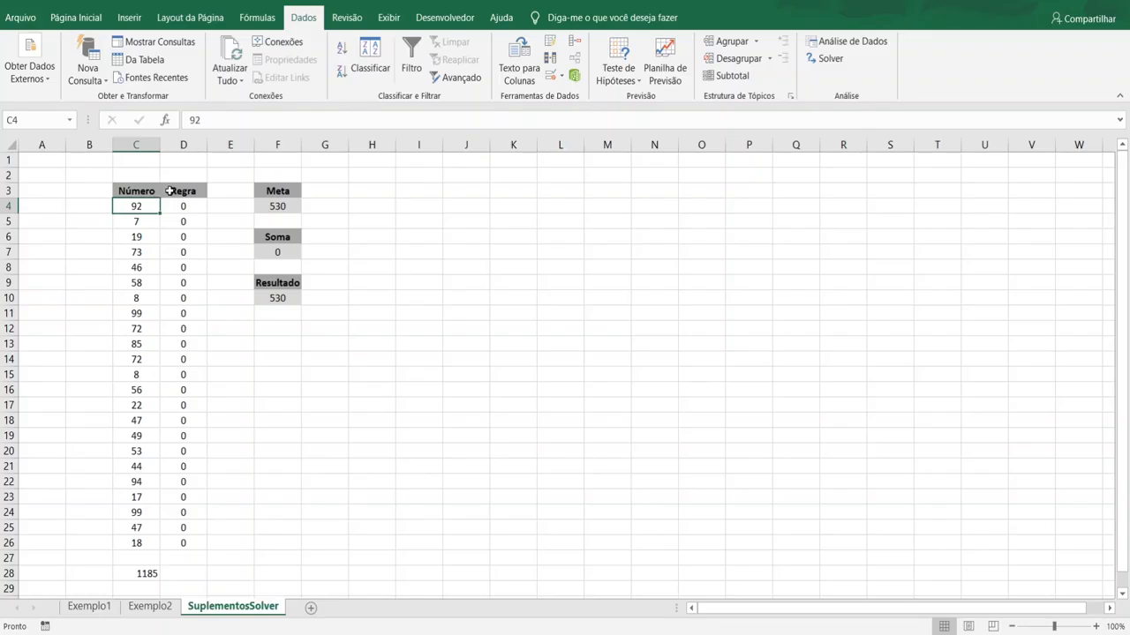
{"action": "left_click", "coordinate": [172, 191]}
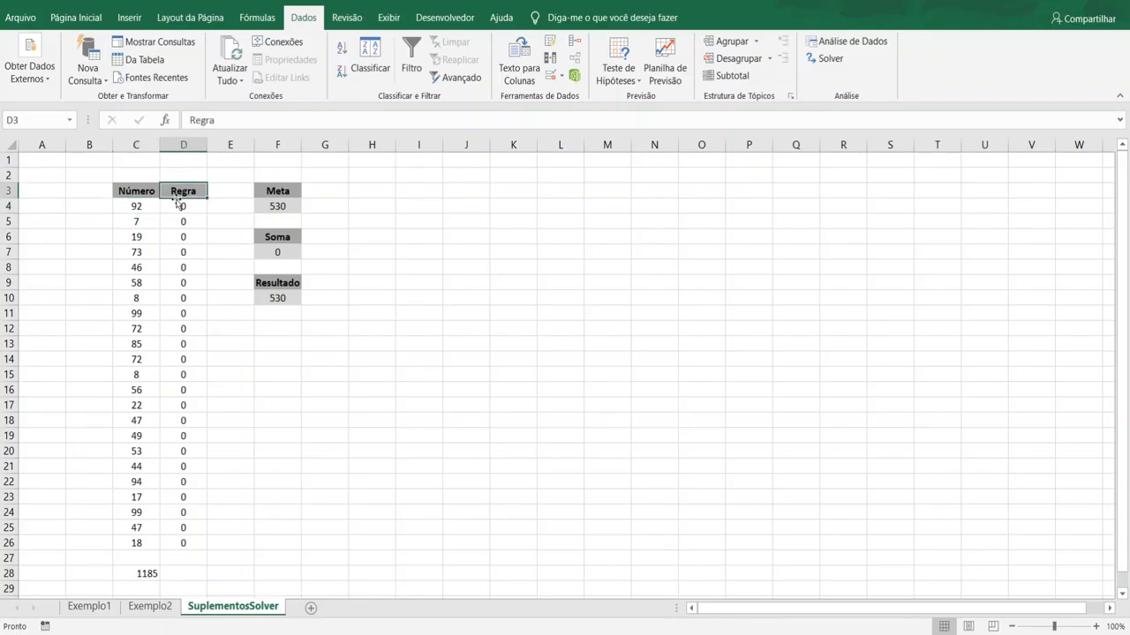
{"action": "left_click", "coordinate": [180, 209]}
{"action": "left_click_drag", "start_coordinate": [180, 209], "coordinate": [182, 539]}
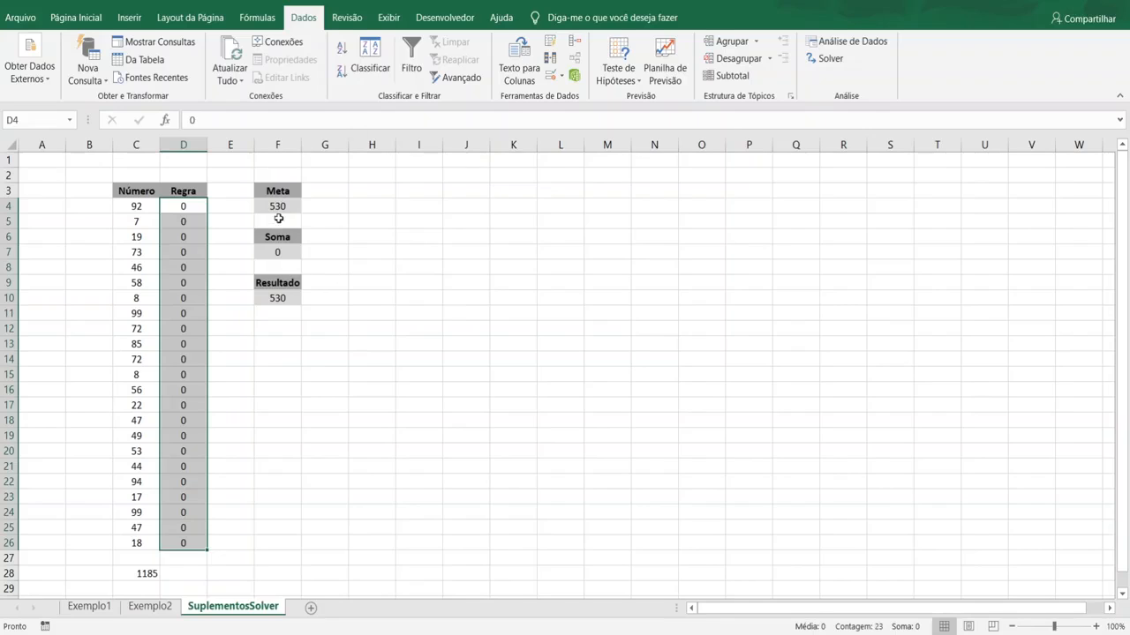
{"action": "left_click_drag", "start_coordinate": [144, 206], "coordinate": [124, 535]}
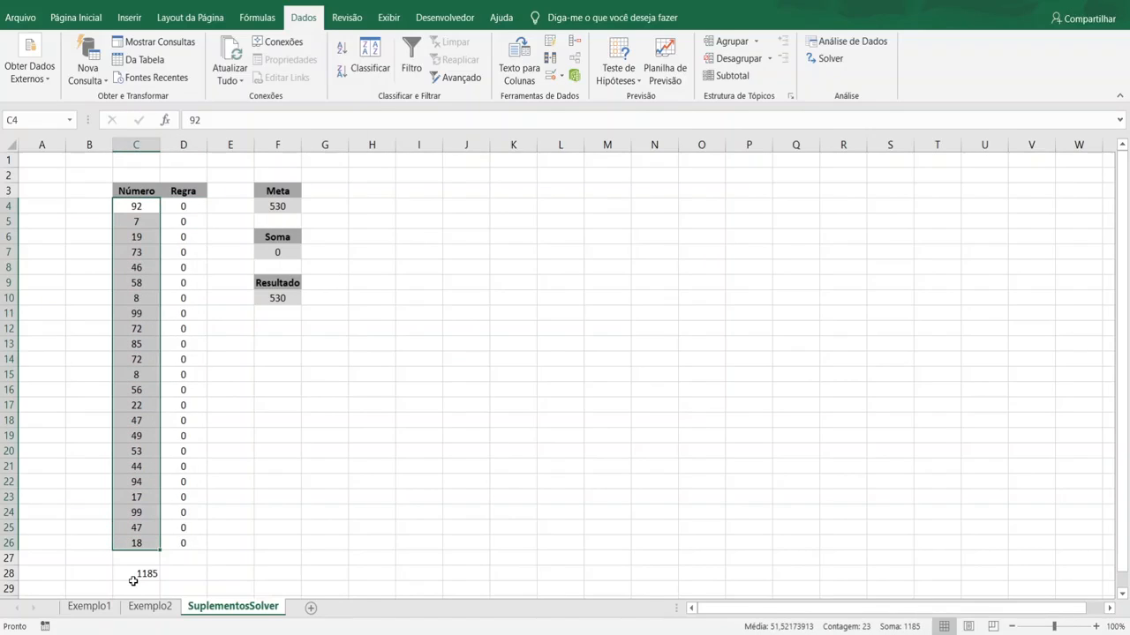
{"action": "left_click", "coordinate": [139, 576]}
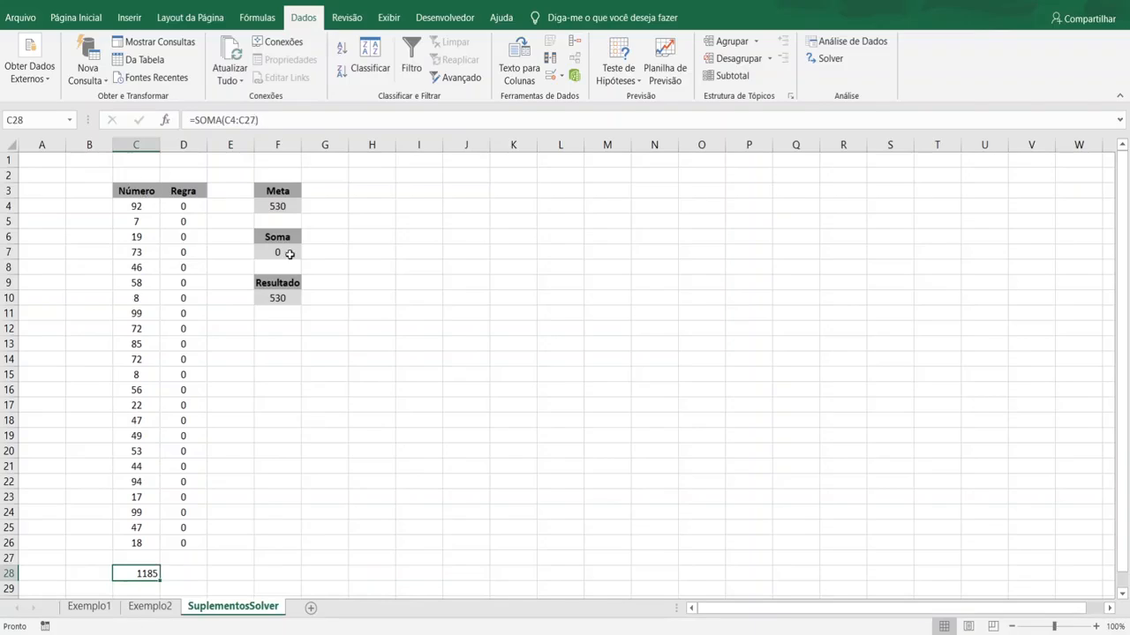
- Compare the Meta value in F4 with individual Número entries and the total in C28
{"action": "left_click", "coordinate": [284, 206]}
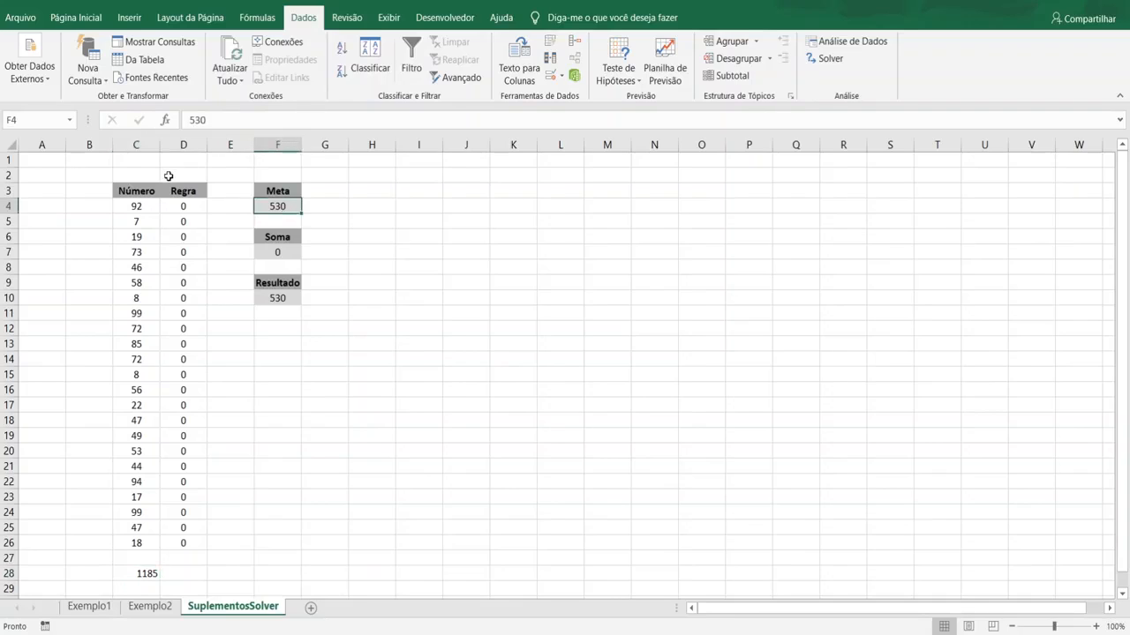
{"action": "left_click_drag", "start_coordinate": [138, 221], "coordinate": [138, 237]}
{"action": "left_click", "coordinate": [122, 311]}
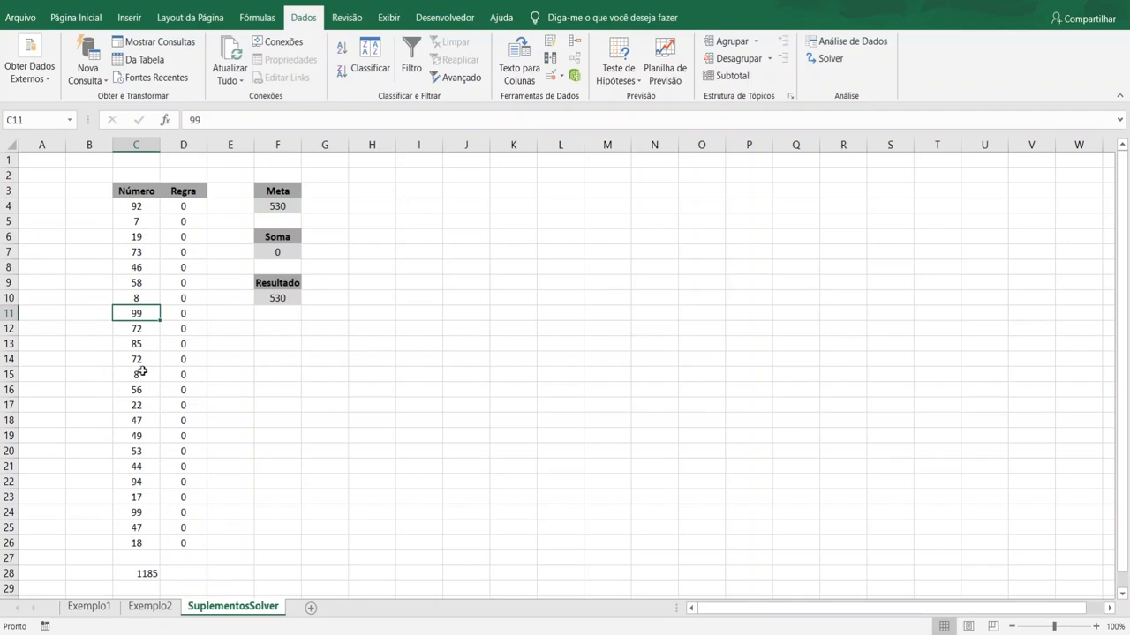
{"action": "left_click", "coordinate": [142, 373]}
{"action": "left_click", "coordinate": [266, 205]}
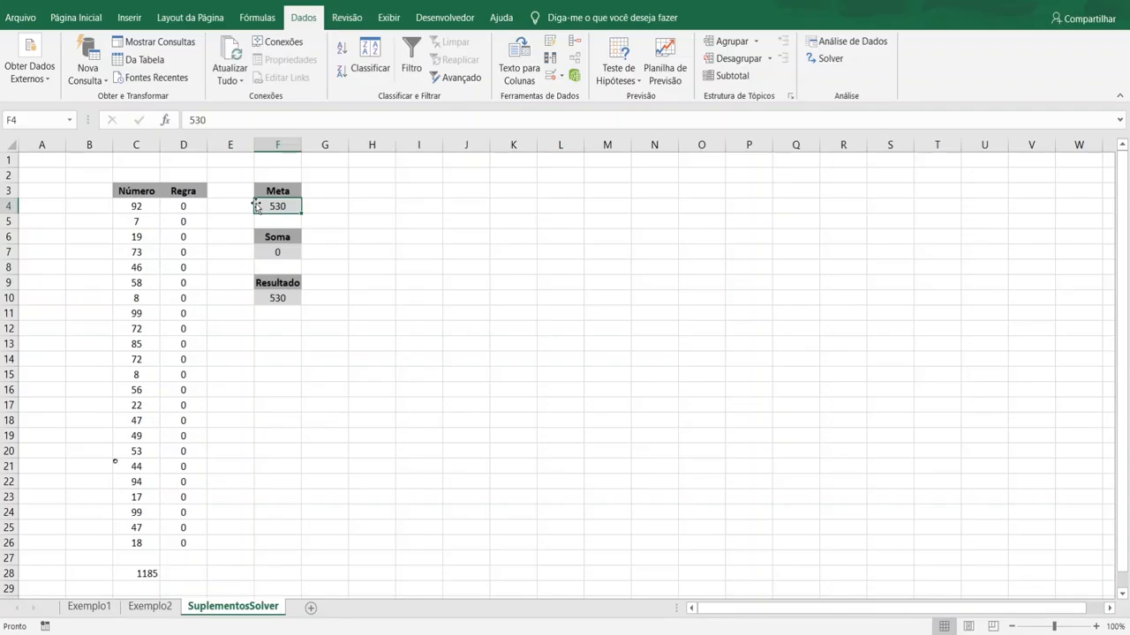
{"action": "left_click", "coordinate": [147, 578]}
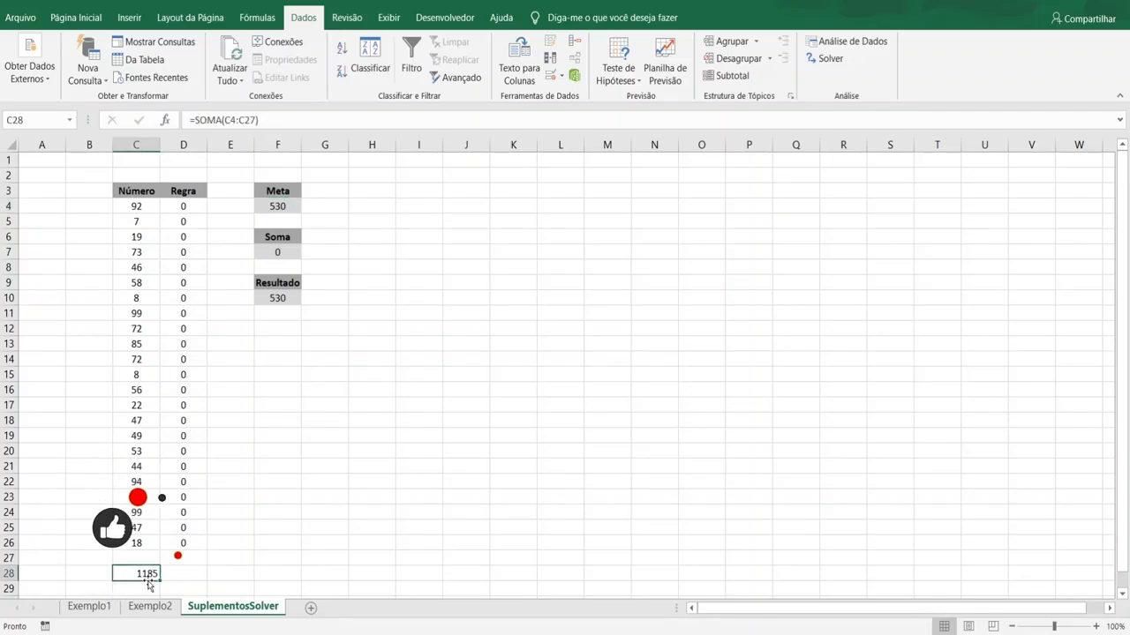
{"action": "left_click", "coordinate": [293, 210]}
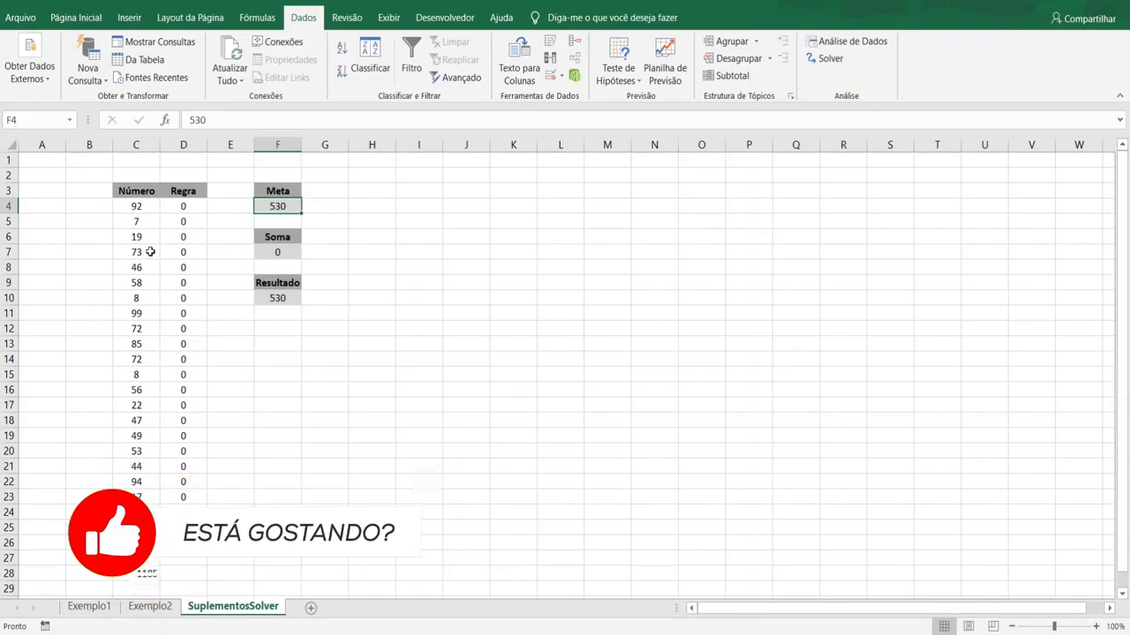
{"action": "left_click", "coordinate": [150, 253]}
{"action": "left_click", "coordinate": [121, 387]}
{"action": "left_click", "coordinate": [144, 299]}
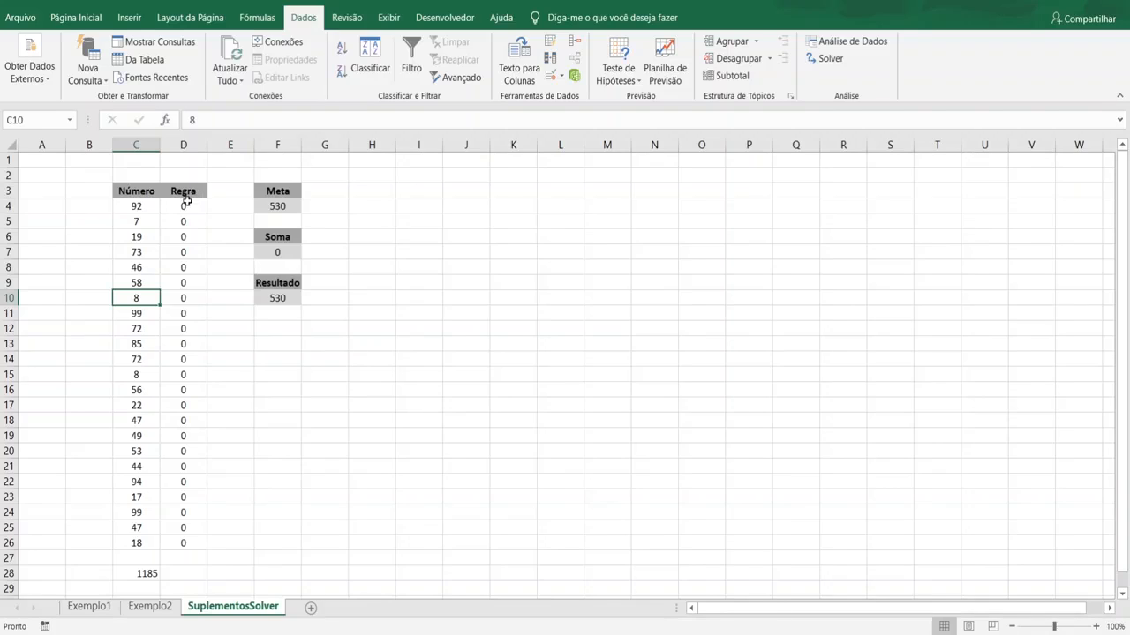
- Review the Regra range D4:D26, the SOMASE formula in F7 and the Resultado formula in F10
{"action": "left_click_drag", "start_coordinate": [186, 206], "coordinate": [201, 543]}
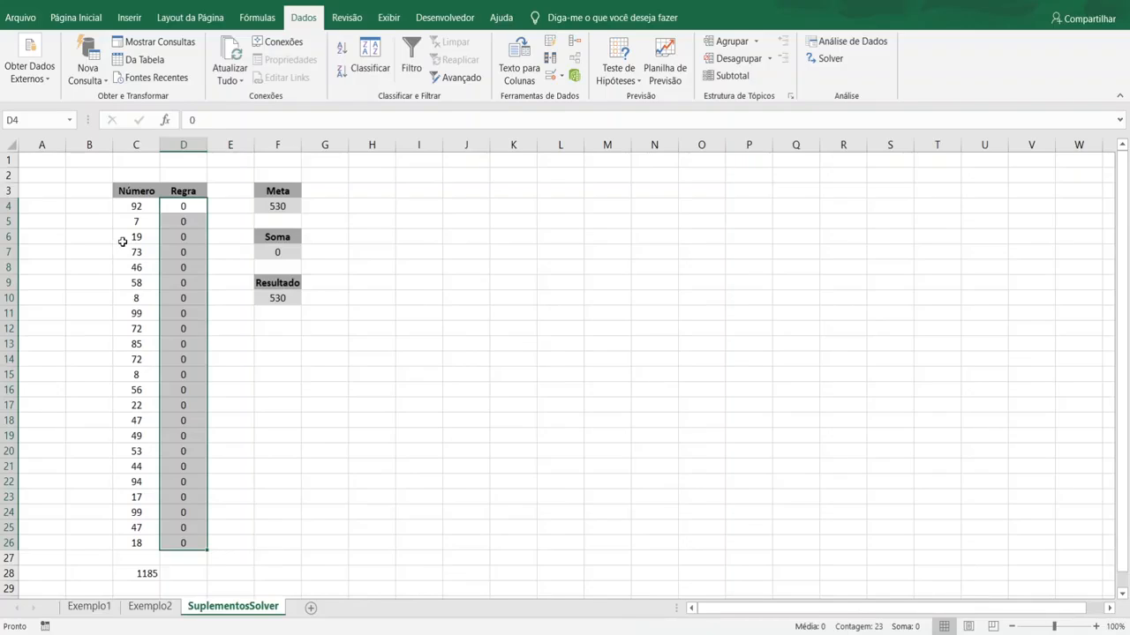
{"action": "double_click", "coordinate": [291, 251]}
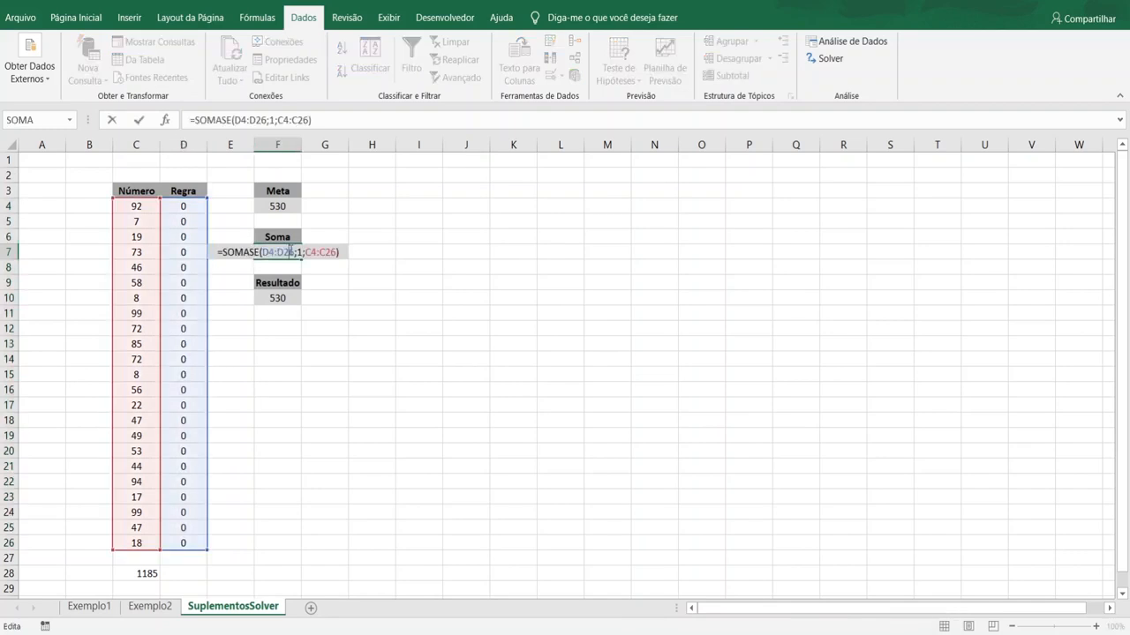
{"action": "left_click", "coordinate": [342, 252]}
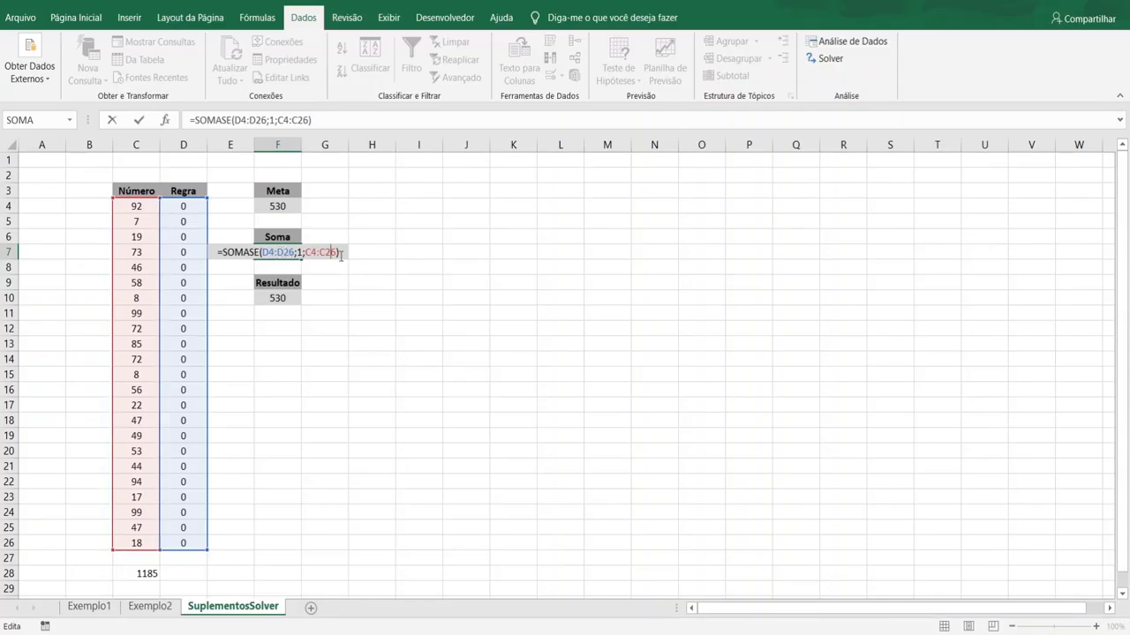
{"action": "key", "text": "Return"}
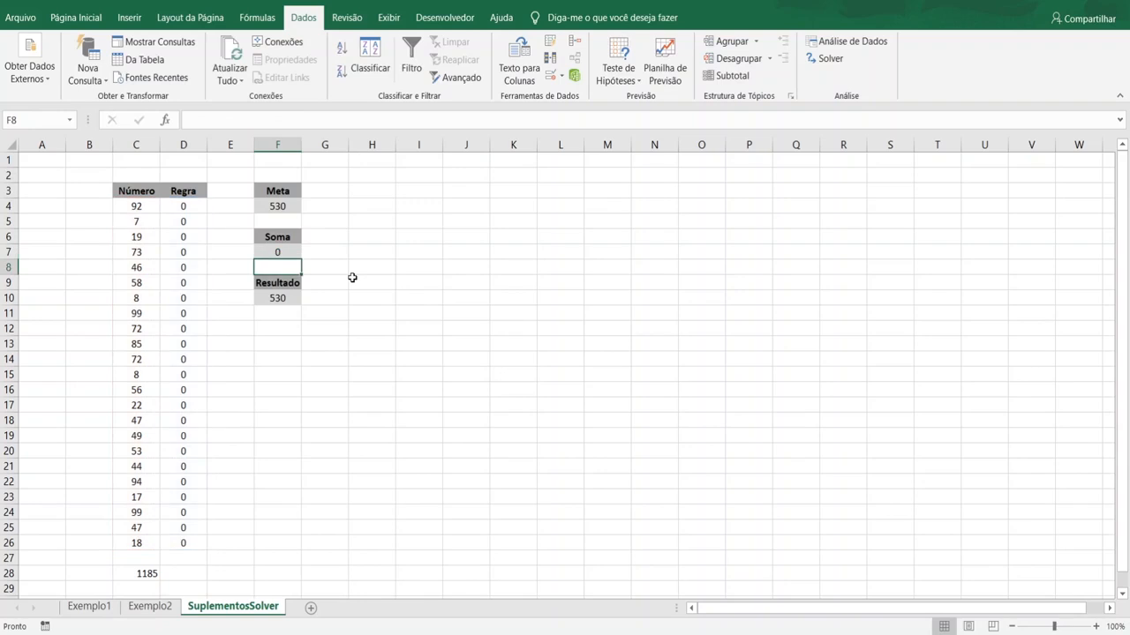
{"action": "left_click", "coordinate": [256, 298]}
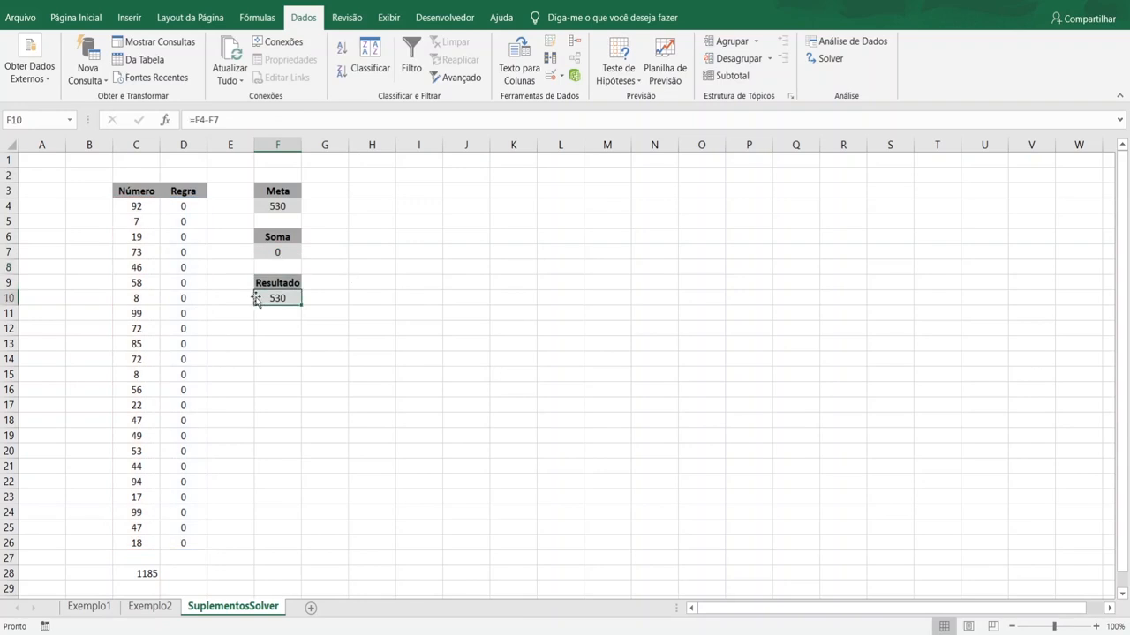
{"action": "double_click", "coordinate": [271, 299]}
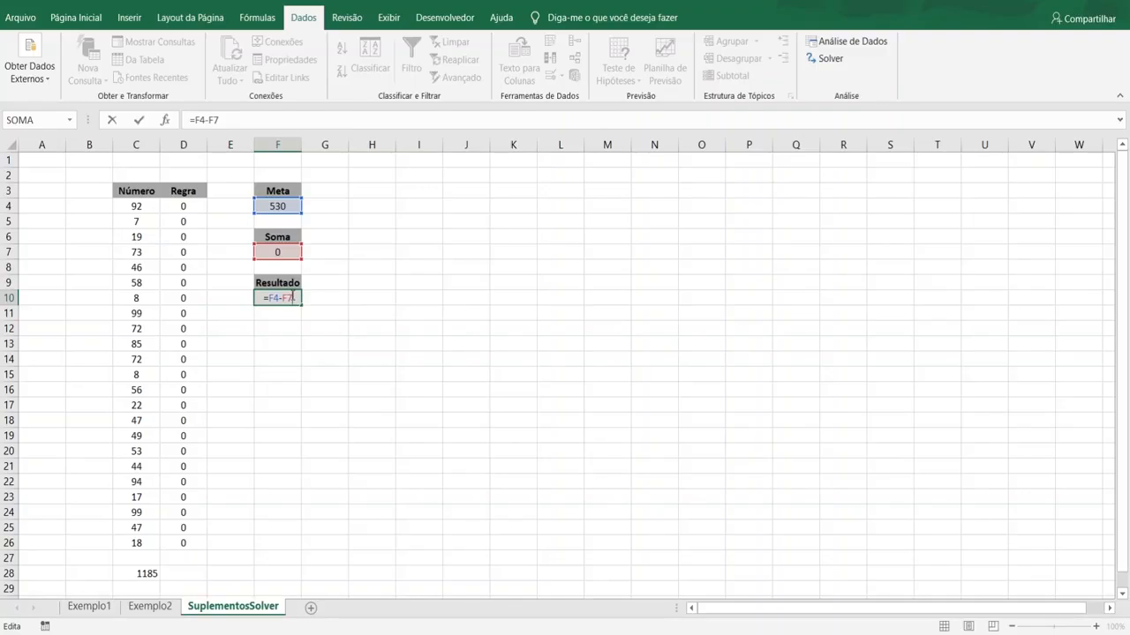
{"action": "key", "text": "Return"}
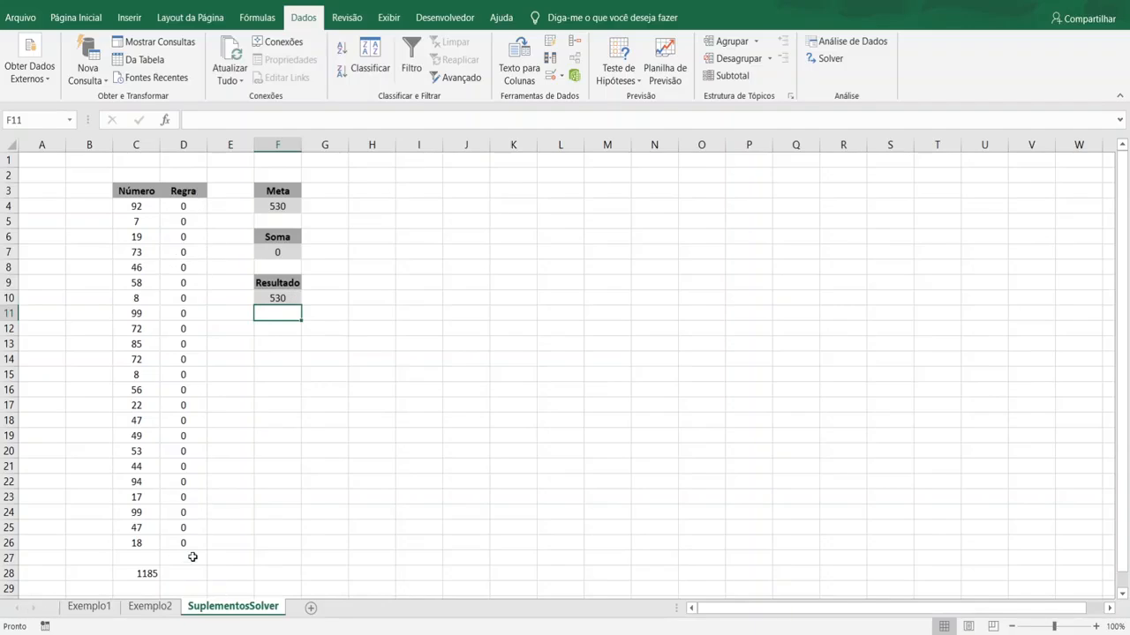
- Check the Meta and Soma cells, and set the Regra value in D11 to 1 to include the number 99
{"action": "left_click", "coordinate": [301, 213]}
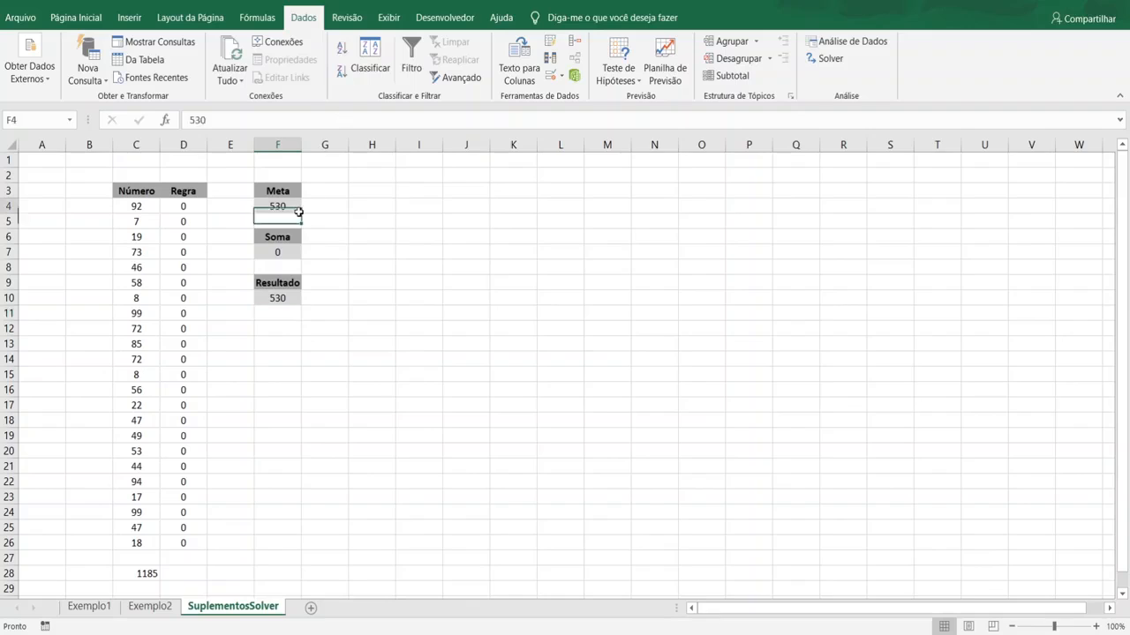
{"action": "left_click", "coordinate": [284, 256]}
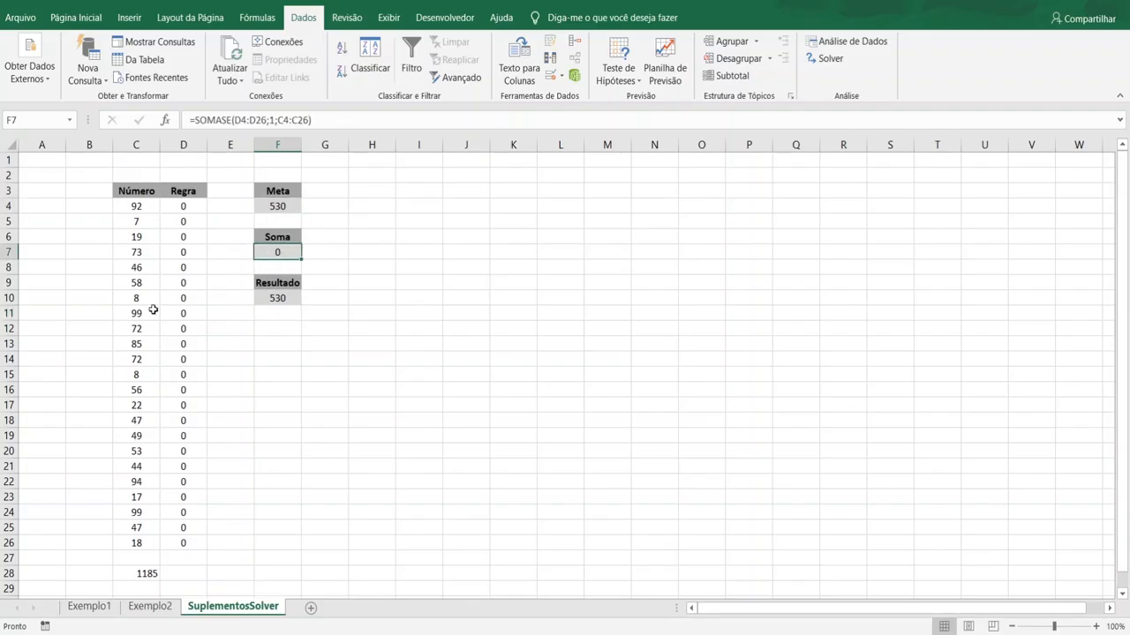
{"action": "left_click", "coordinate": [188, 316]}
{"action": "key", "text": "BackSpace"}
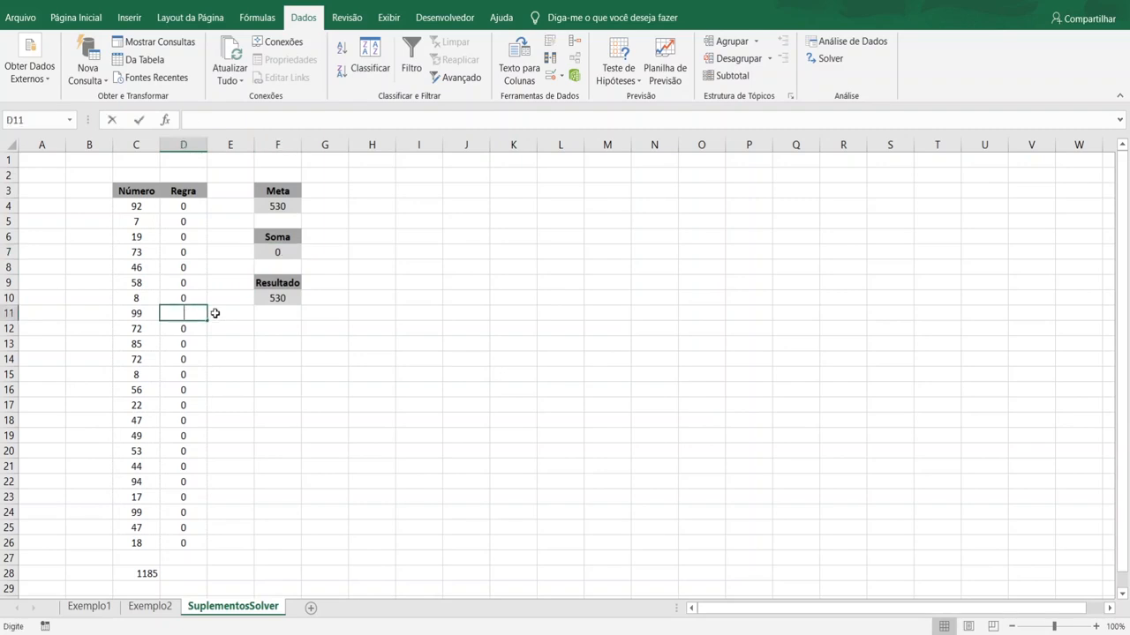
{"action": "type", "text": "1"}
{"action": "key", "text": "Return"}
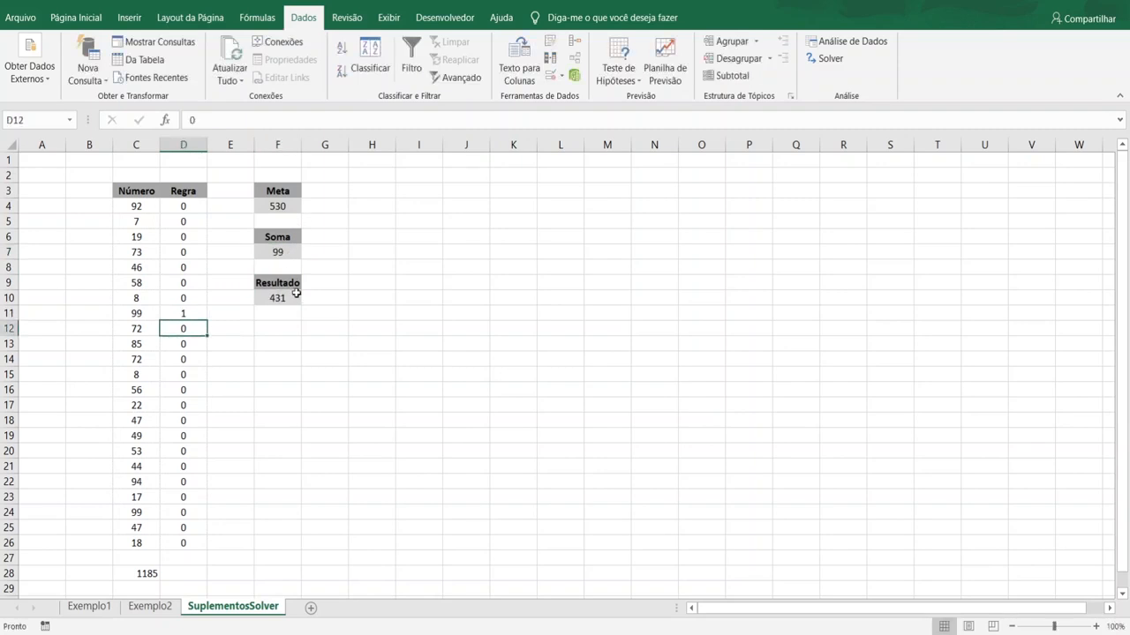
- Set the Regra values in D16 and D24 to 1 to include the numbers 56 and 99 in the Soma
{"action": "left_click", "coordinate": [187, 390]}
{"action": "double_click", "coordinate": [190, 391]}
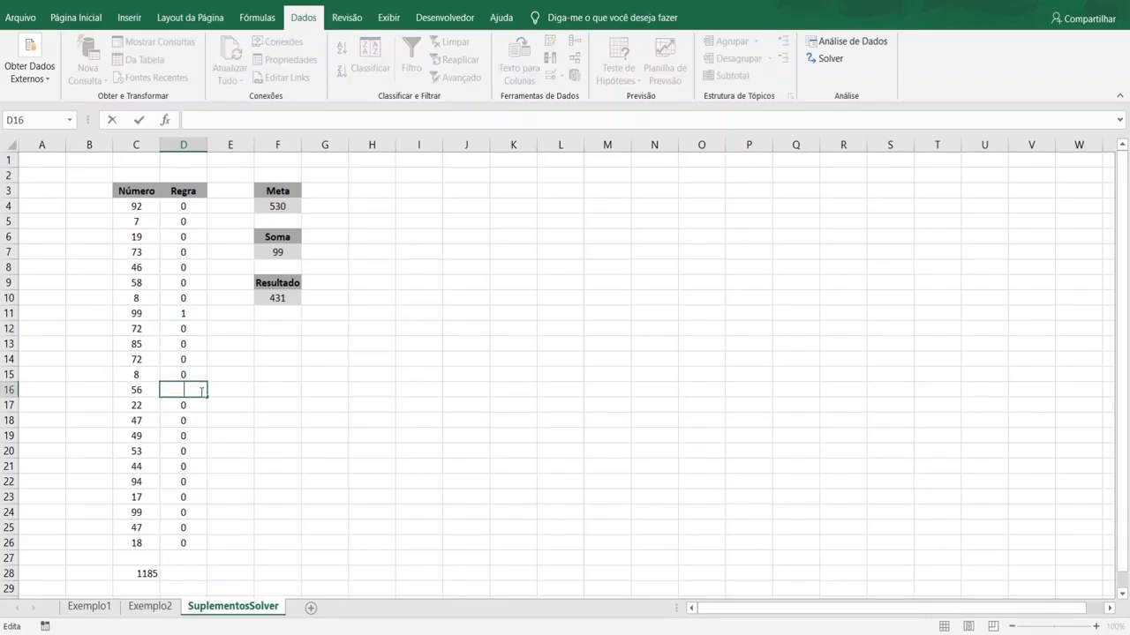
{"action": "type", "text": "1"}
{"action": "key", "text": "Return"}
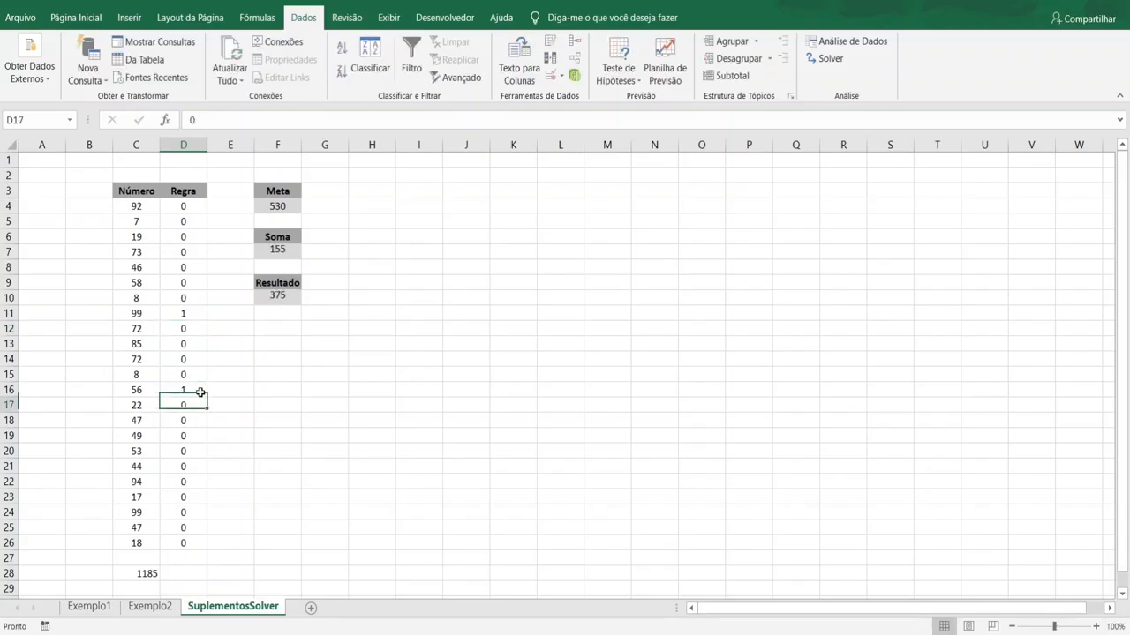
{"action": "left_click", "coordinate": [186, 436]}
{"action": "left_click", "coordinate": [185, 496]}
{"action": "double_click", "coordinate": [179, 515]}
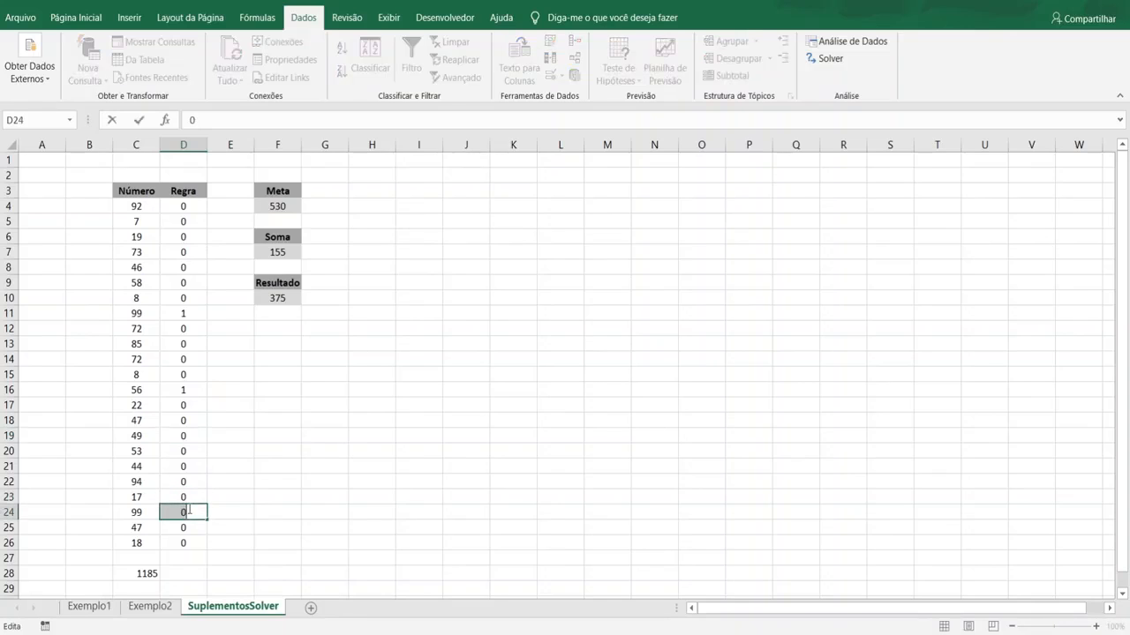
{"action": "key", "text": "Return"}
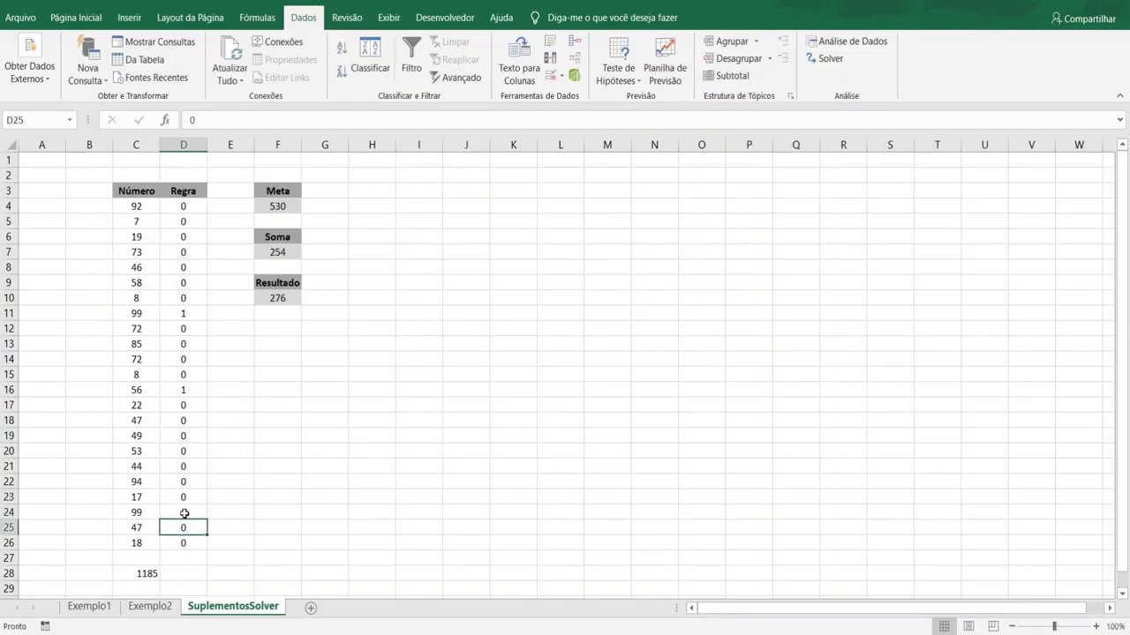
- Reset the whole Regra range D4:D26 to 0 by filling down from D4
{"action": "left_click", "coordinate": [196, 208]}
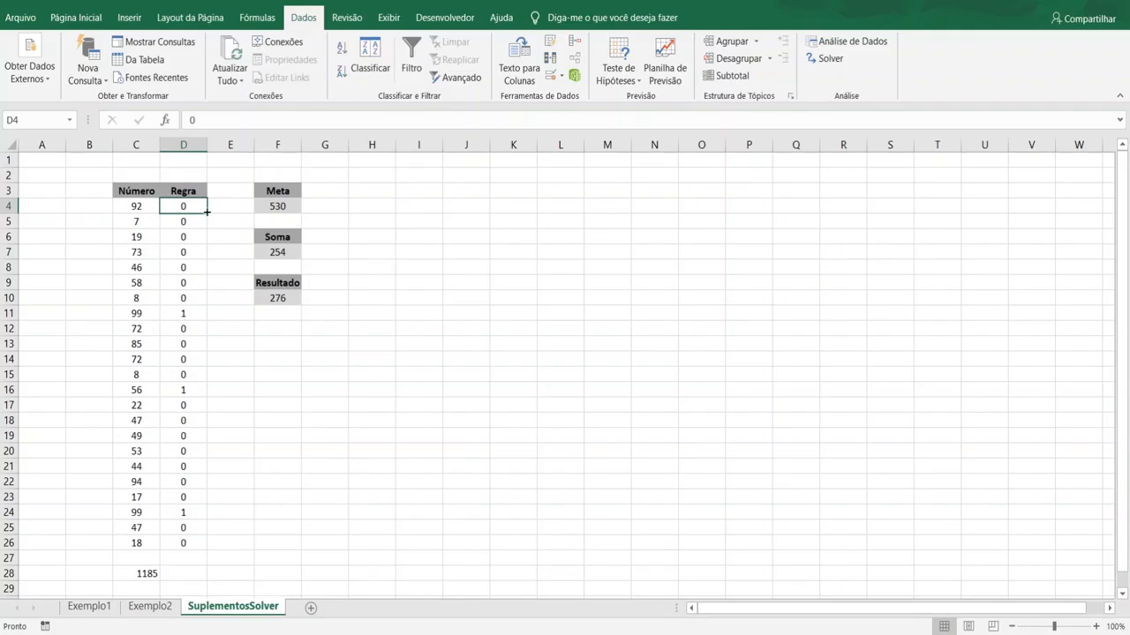
{"action": "left_click_drag", "start_coordinate": [206, 213], "coordinate": [196, 545]}
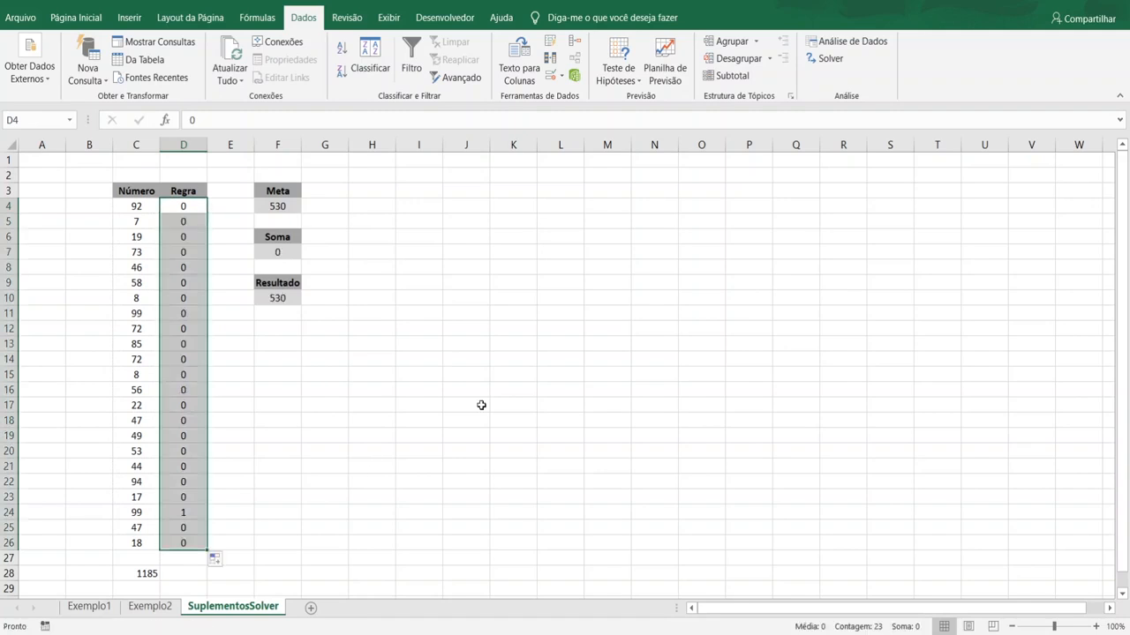
{"action": "left_click", "coordinate": [481, 403]}
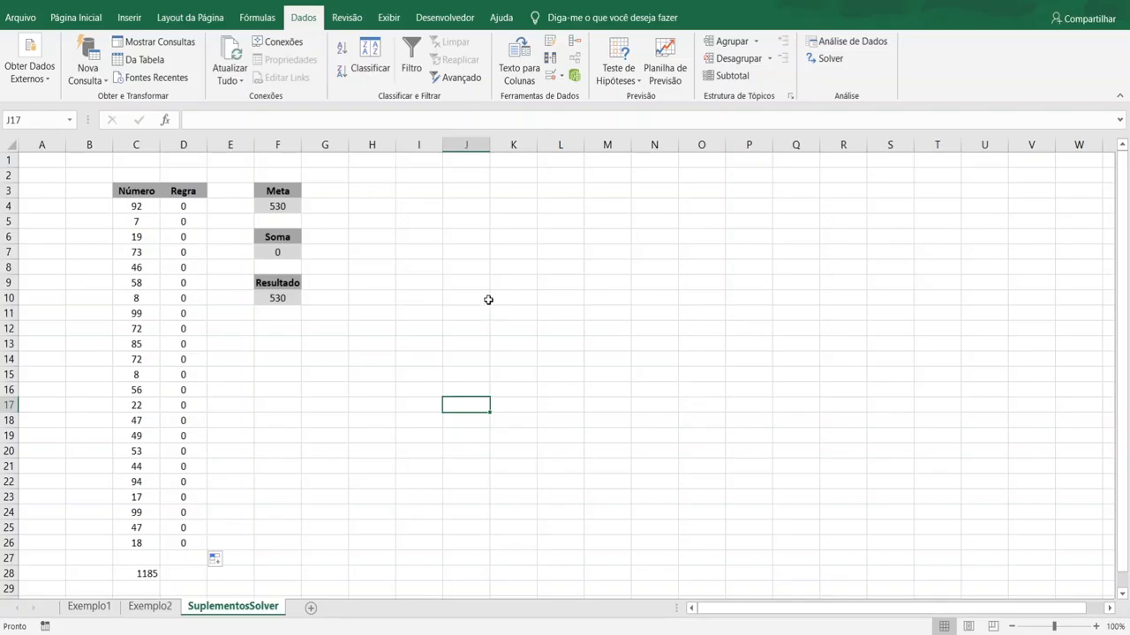
- Open Solver and set its objective to the Resultado cell F10, replacing the existing reference
{"action": "left_click", "coordinate": [830, 59]}
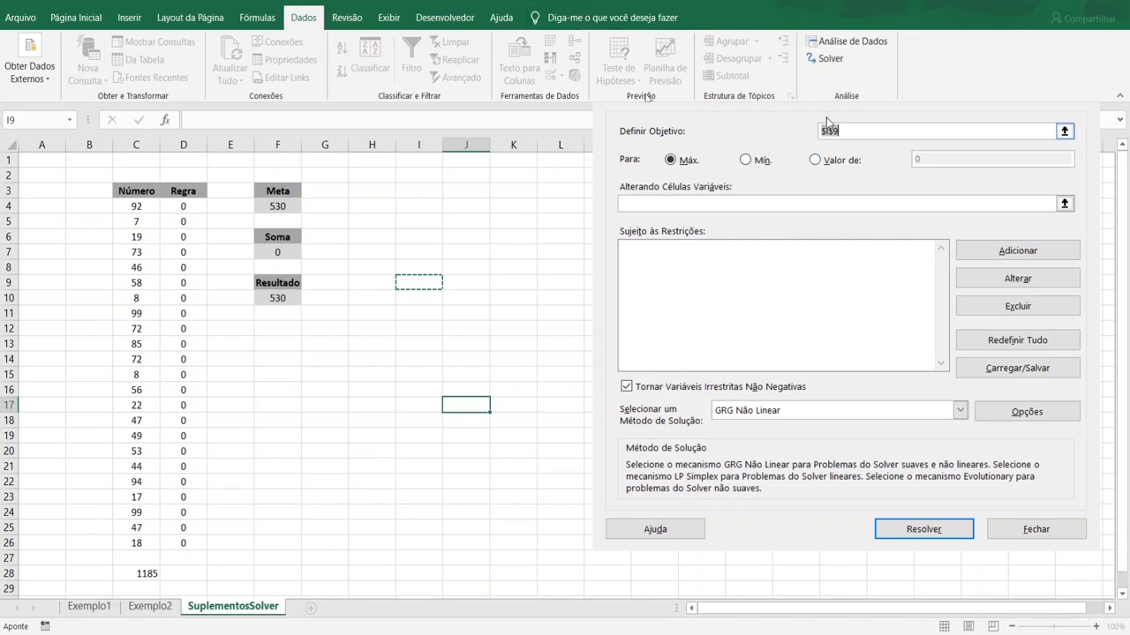
{"action": "left_click", "coordinate": [900, 131]}
{"action": "left_click", "coordinate": [285, 297]}
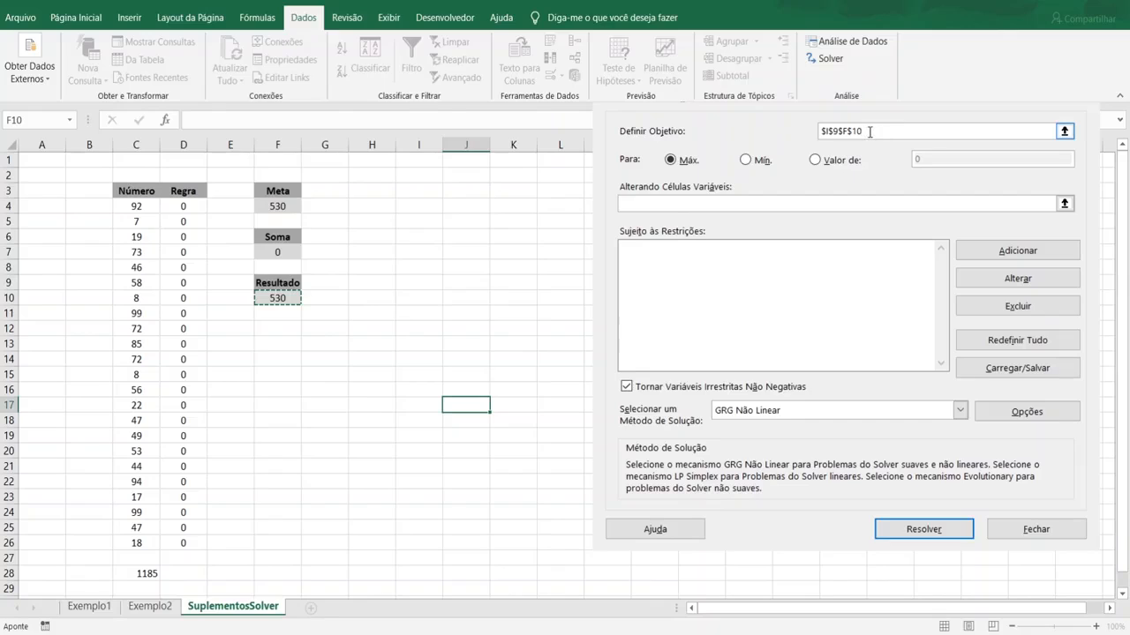
{"action": "left_click_drag", "start_coordinate": [871, 131], "coordinate": [714, 129]}
{"action": "key", "text": "BackSpace"}
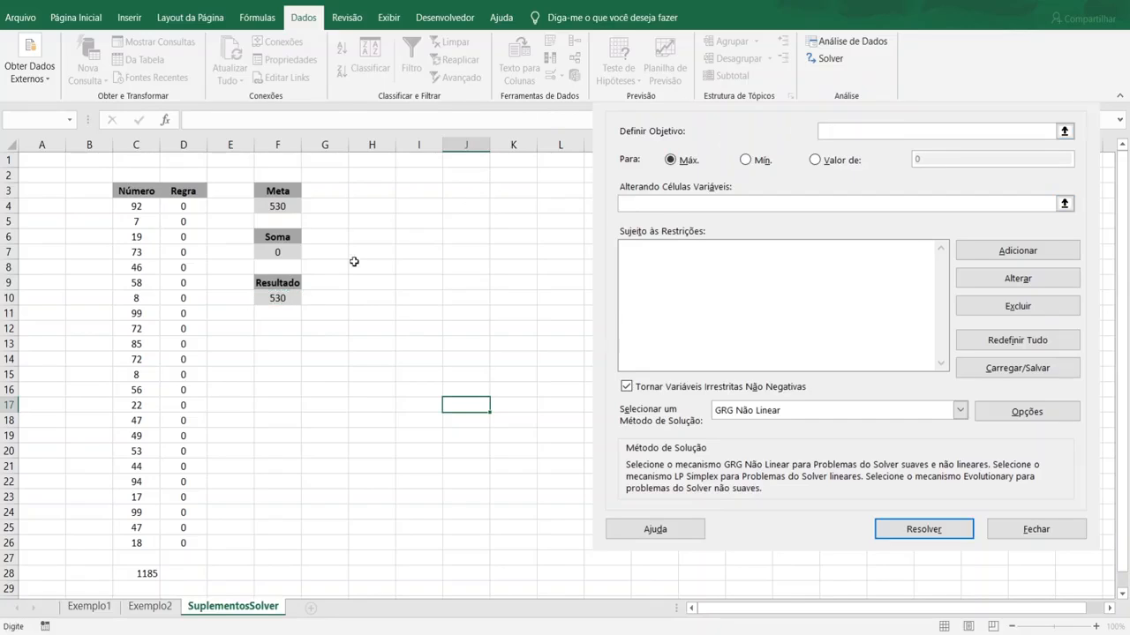
{"action": "left_click", "coordinate": [274, 297]}
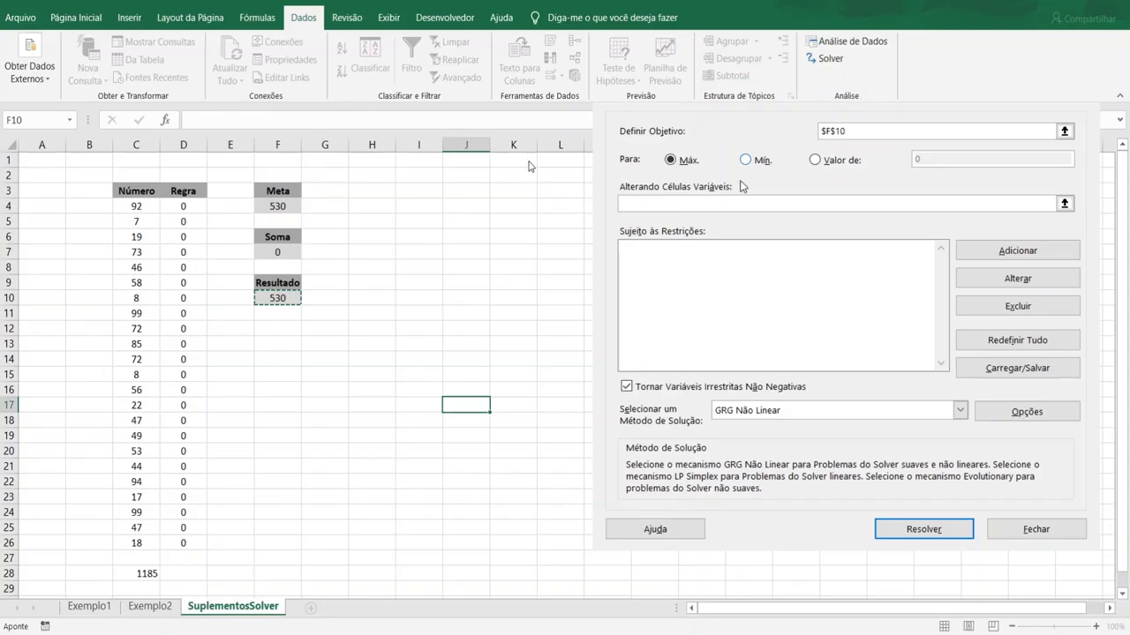
- Set the Solver target to a value of 0 and use the Regra range D4:D26 as the variable cells
{"action": "left_click", "coordinate": [851, 161]}
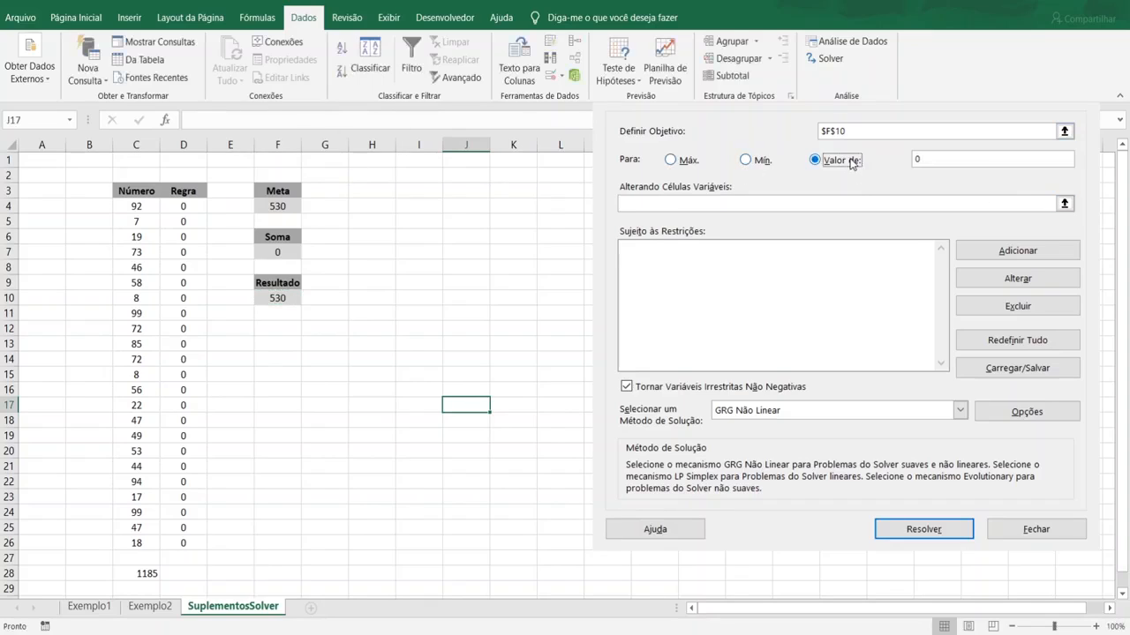
{"action": "left_click", "coordinate": [969, 159]}
{"action": "left_click", "coordinate": [782, 204]}
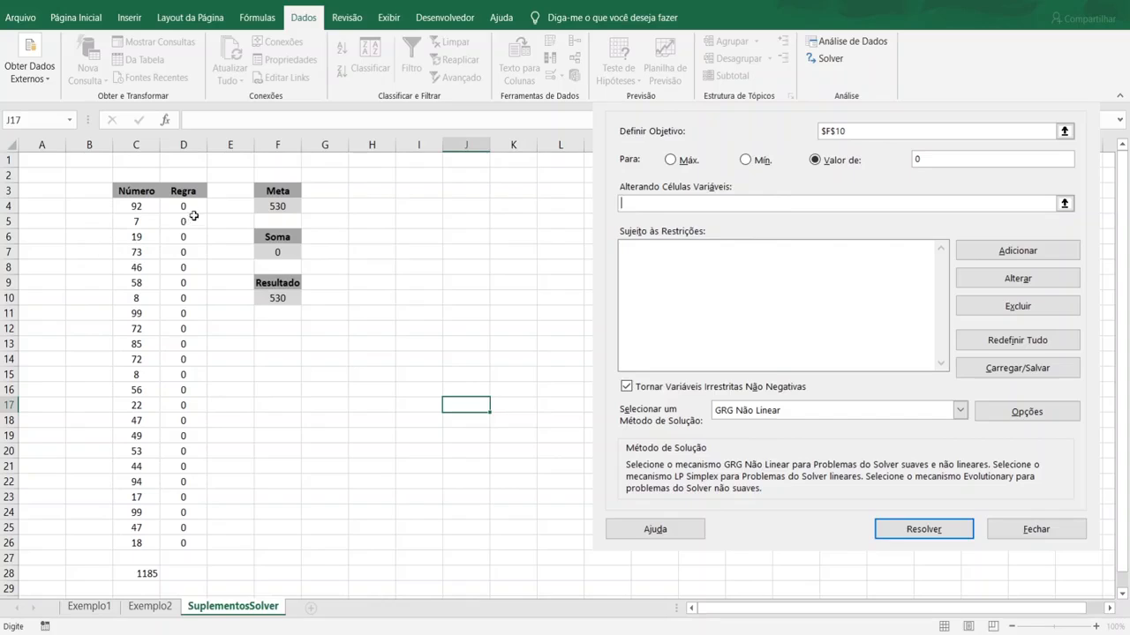
{"action": "left_click_drag", "start_coordinate": [188, 207], "coordinate": [181, 542]}
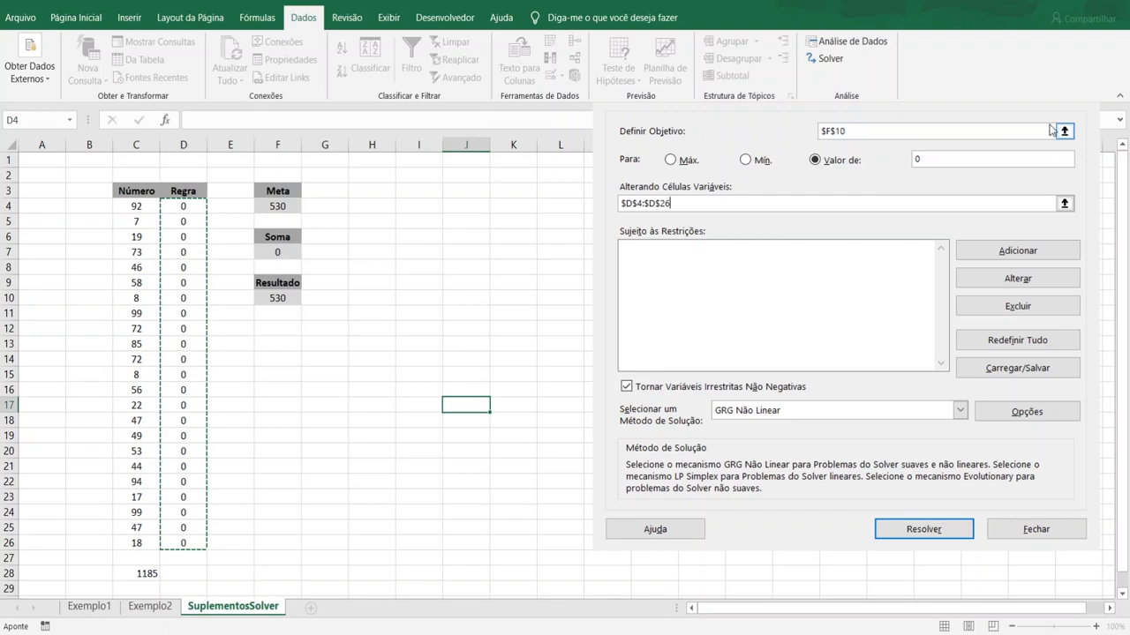
{"action": "left_click", "coordinate": [900, 132]}
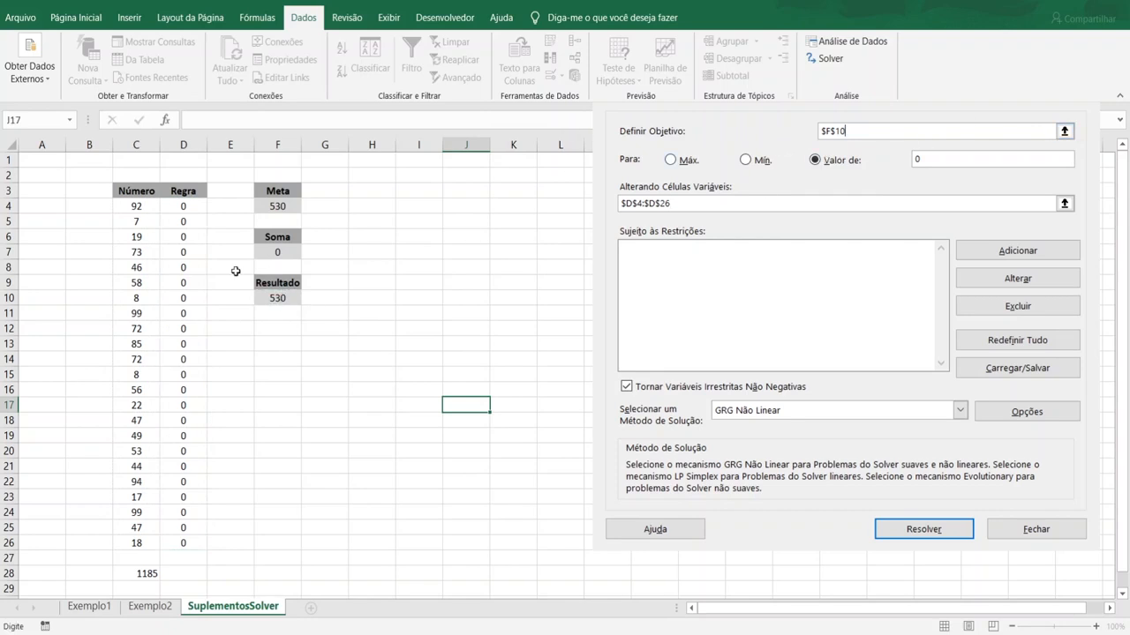
{"action": "left_click", "coordinate": [926, 156]}
{"action": "left_click", "coordinate": [765, 203]}
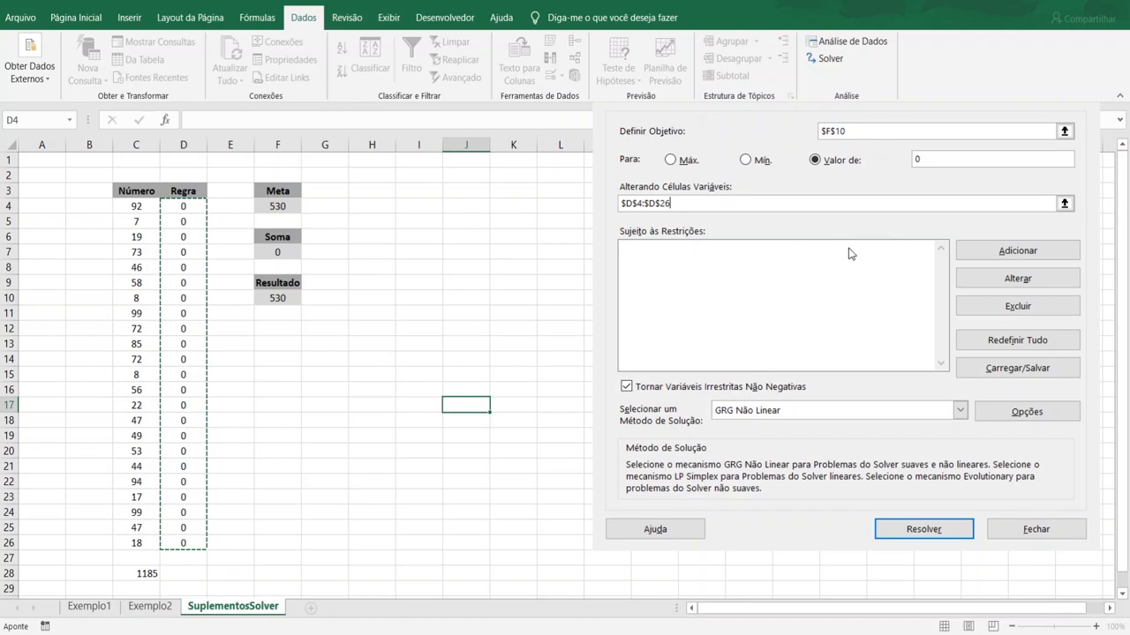
- Add a Solver constraint requiring the Resultado cell F10 to be >= 0
{"action": "left_click", "coordinate": [1050, 256]}
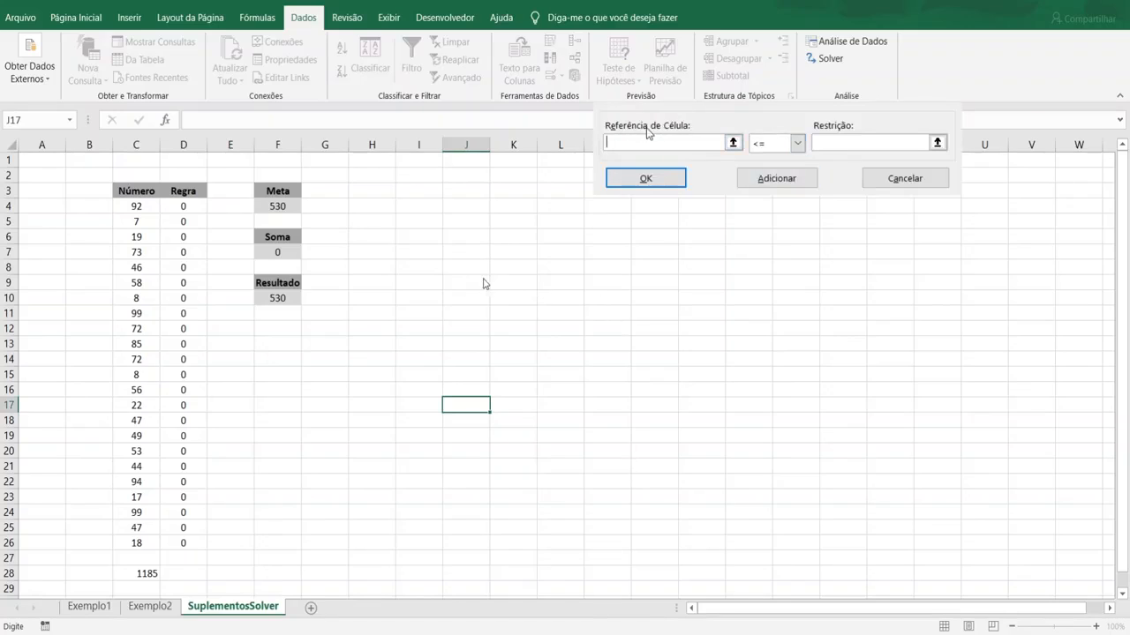
{"action": "left_click", "coordinate": [291, 300]}
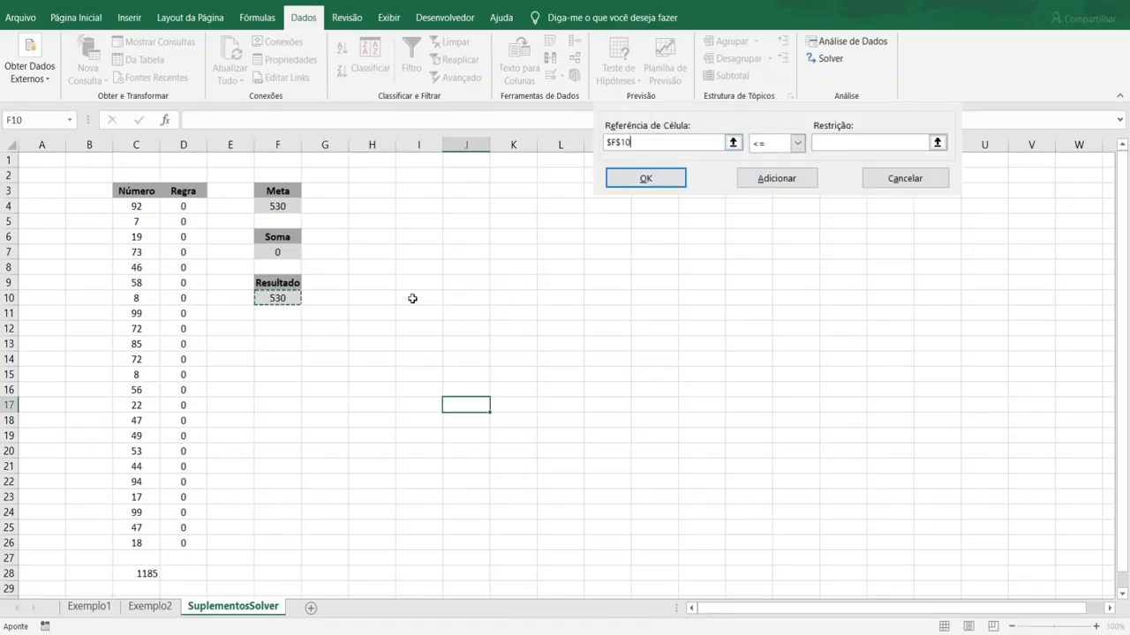
{"action": "left_click", "coordinate": [796, 143]}
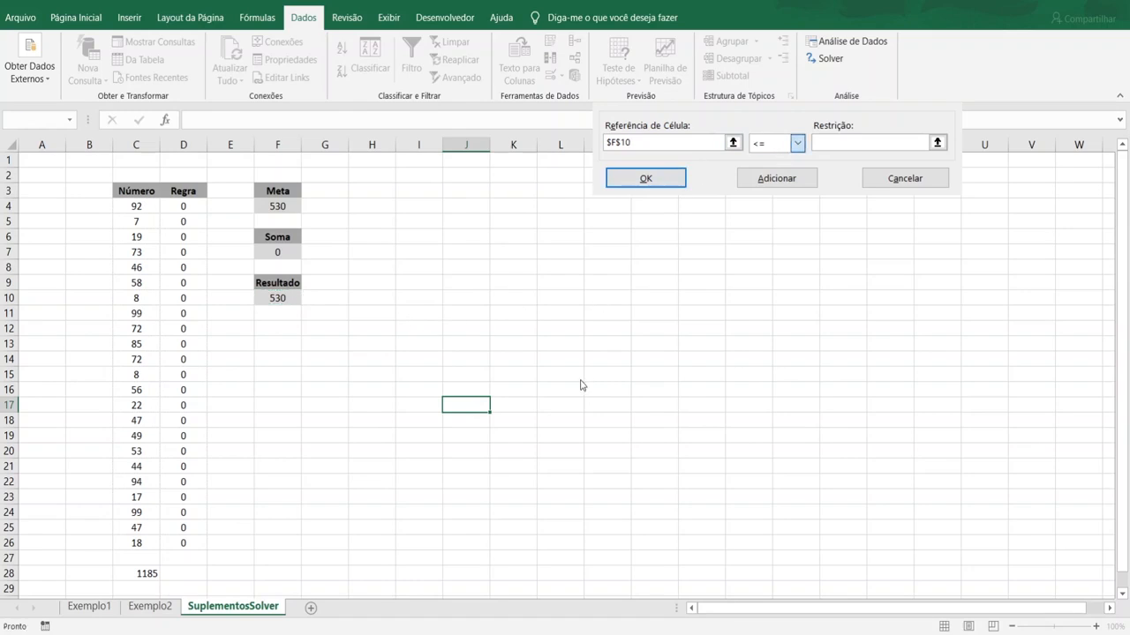
{"action": "left_click", "coordinate": [782, 183]}
{"action": "left_click", "coordinate": [880, 141]}
{"action": "left_click", "coordinate": [654, 181]}
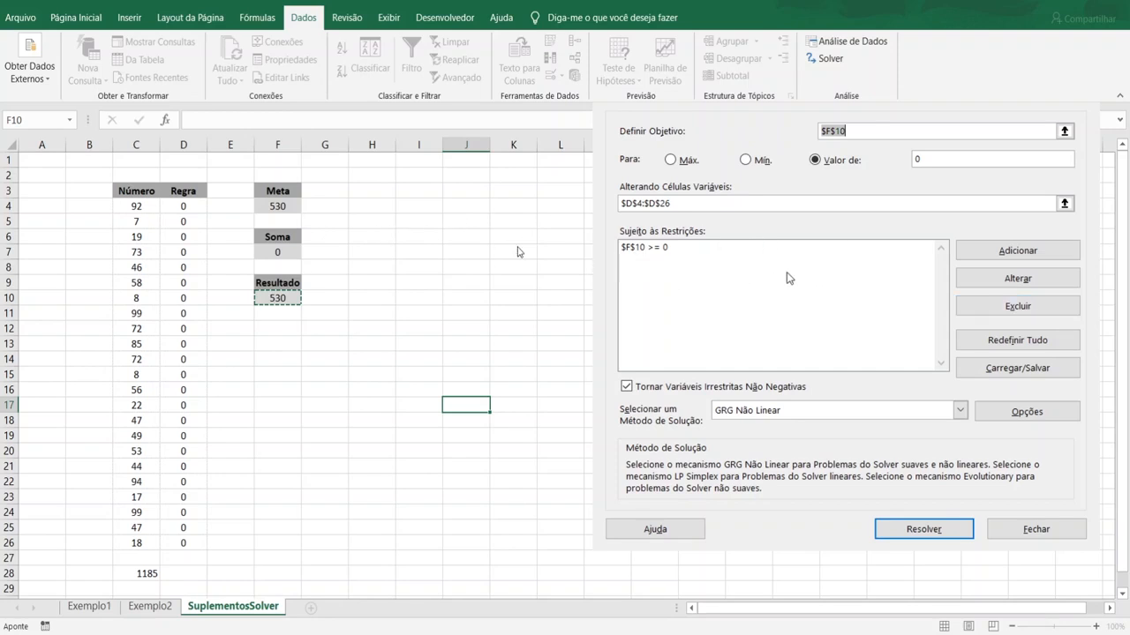
- Add a second Solver constraint making the Regra range D4:D26 binary (bin)
{"action": "left_click", "coordinate": [1017, 251]}
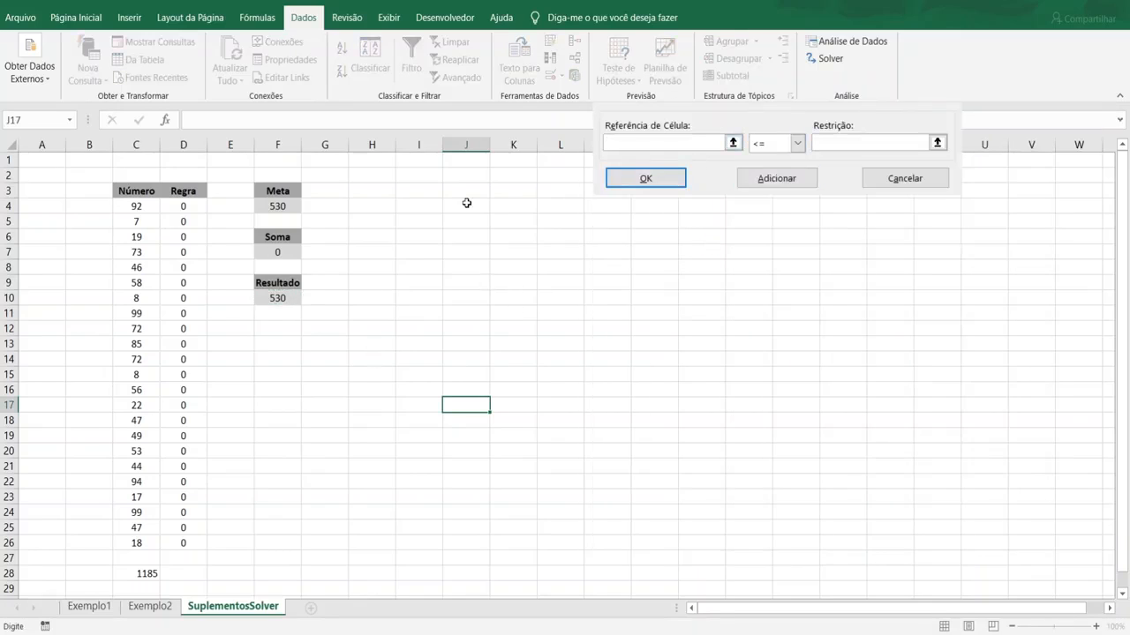
{"action": "left_click_drag", "start_coordinate": [191, 206], "coordinate": [193, 240]}
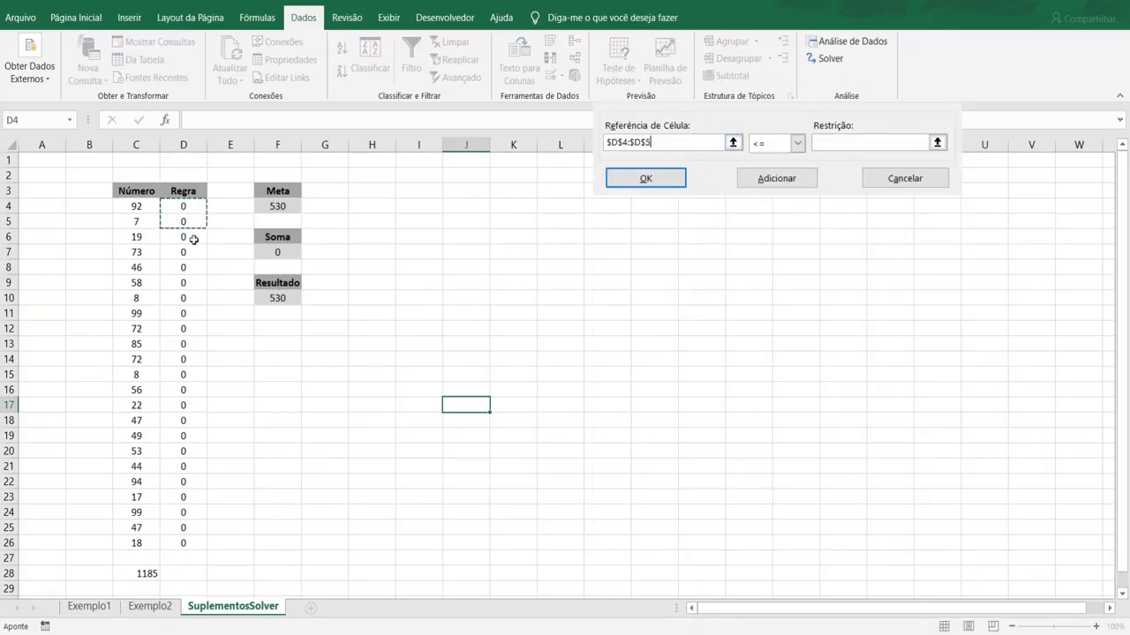
{"action": "left_click_drag", "start_coordinate": [179, 390], "coordinate": [181, 466]}
{"action": "left_click", "coordinate": [199, 206]}
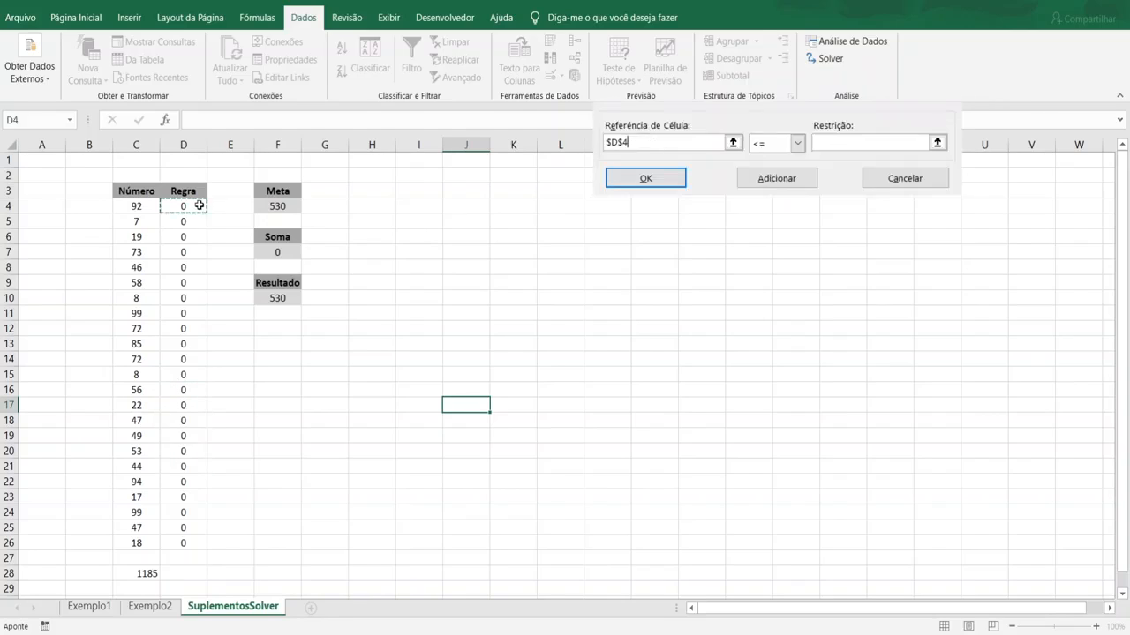
{"action": "left_click_drag", "start_coordinate": [200, 206], "coordinate": [183, 543]}
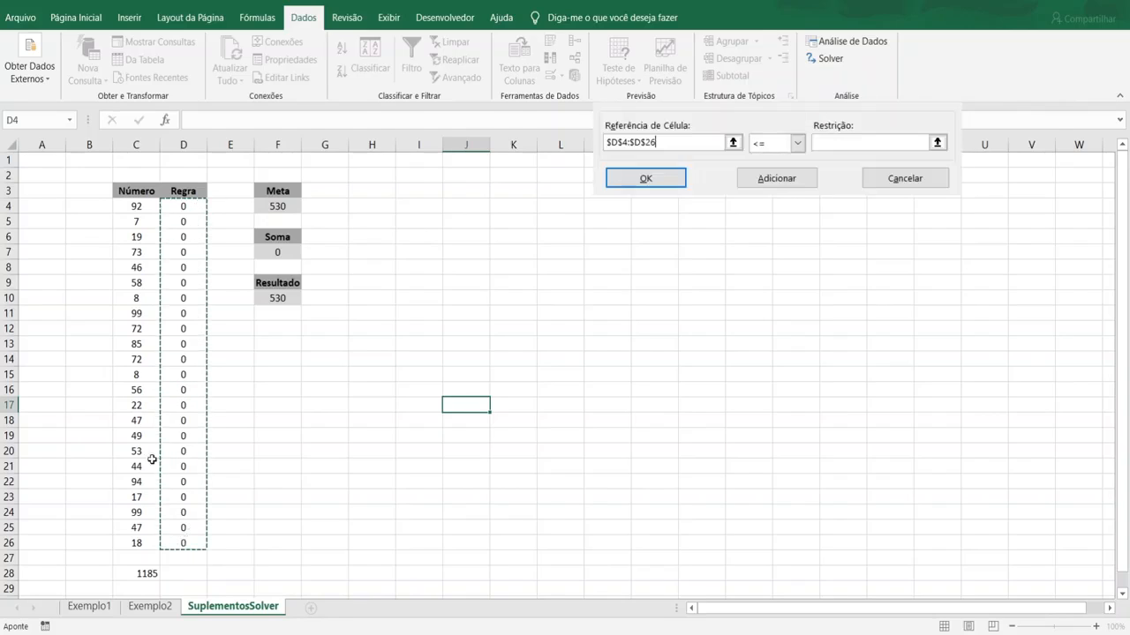
{"action": "left_click", "coordinate": [796, 146]}
{"action": "left_click", "coordinate": [561, 349]}
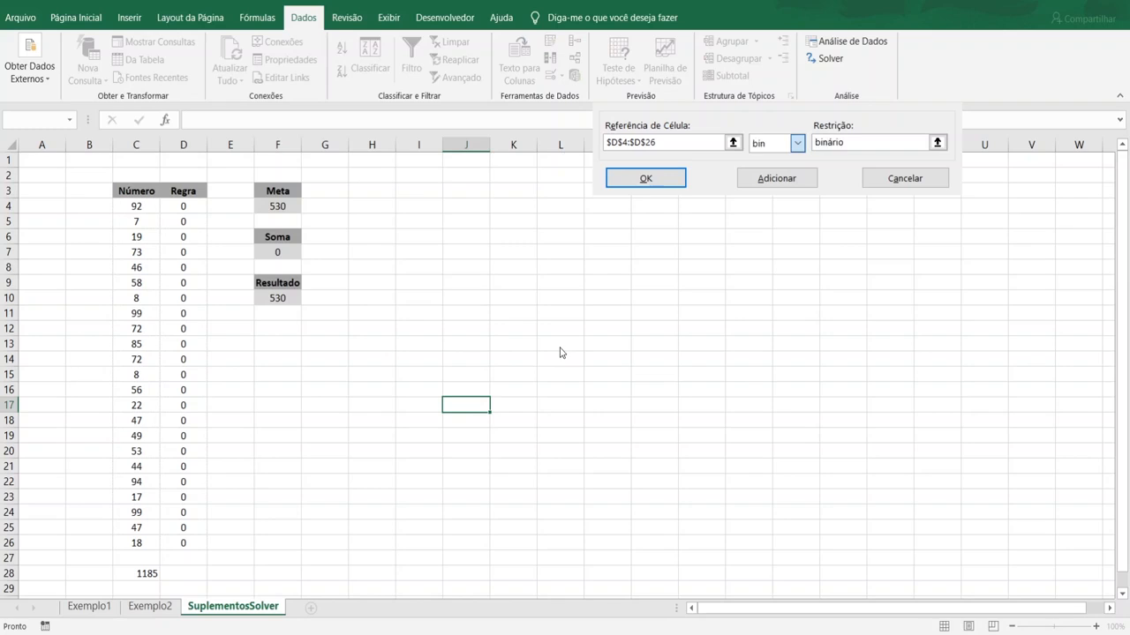
{"action": "left_click", "coordinate": [668, 178]}
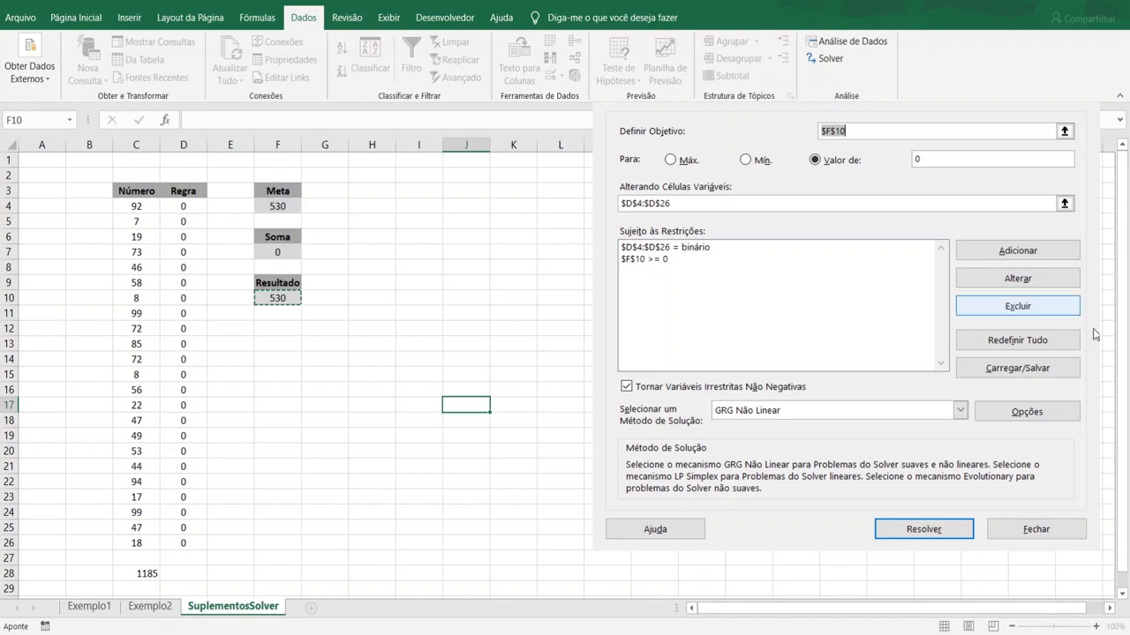
- Solve the model, keep the solution, and check which Número entries are marked 1 in the Regra column
{"action": "left_click", "coordinate": [883, 530]}
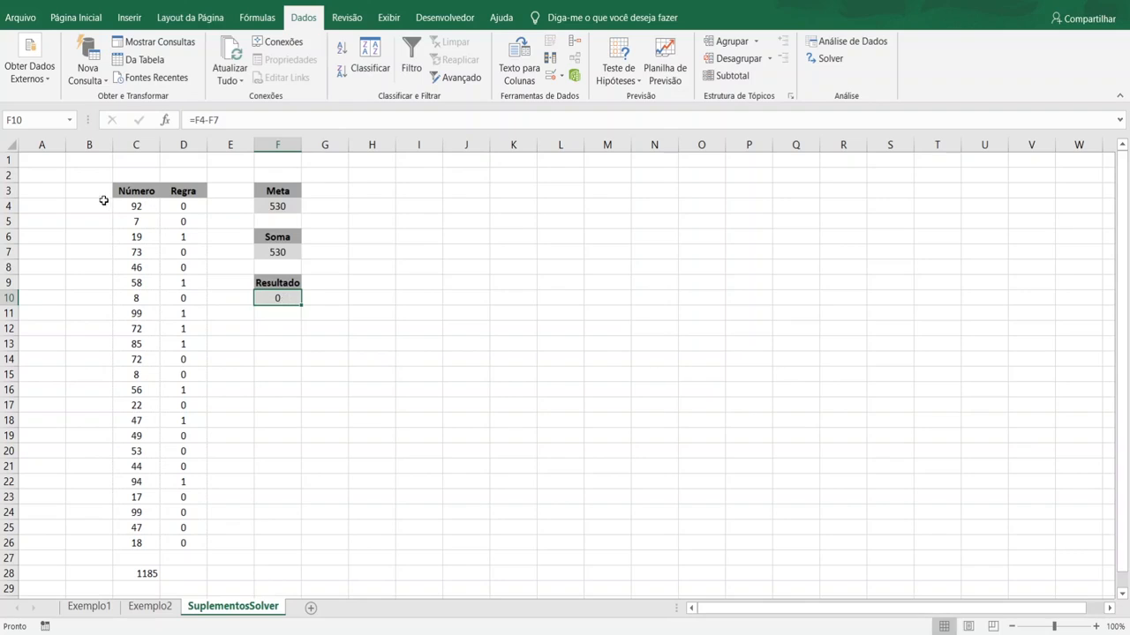
{"action": "left_click", "coordinate": [173, 234]}
{"action": "left_click", "coordinate": [143, 238]}
{"action": "left_click", "coordinate": [164, 281]}
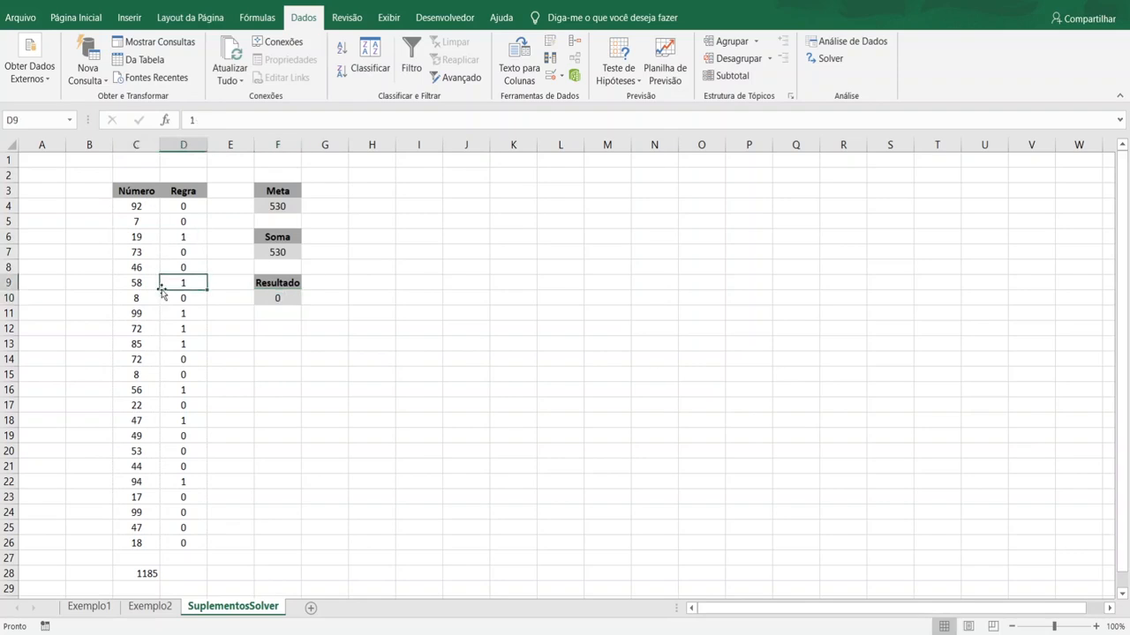
{"action": "left_click", "coordinate": [155, 284]}
{"action": "left_click", "coordinate": [182, 316]}
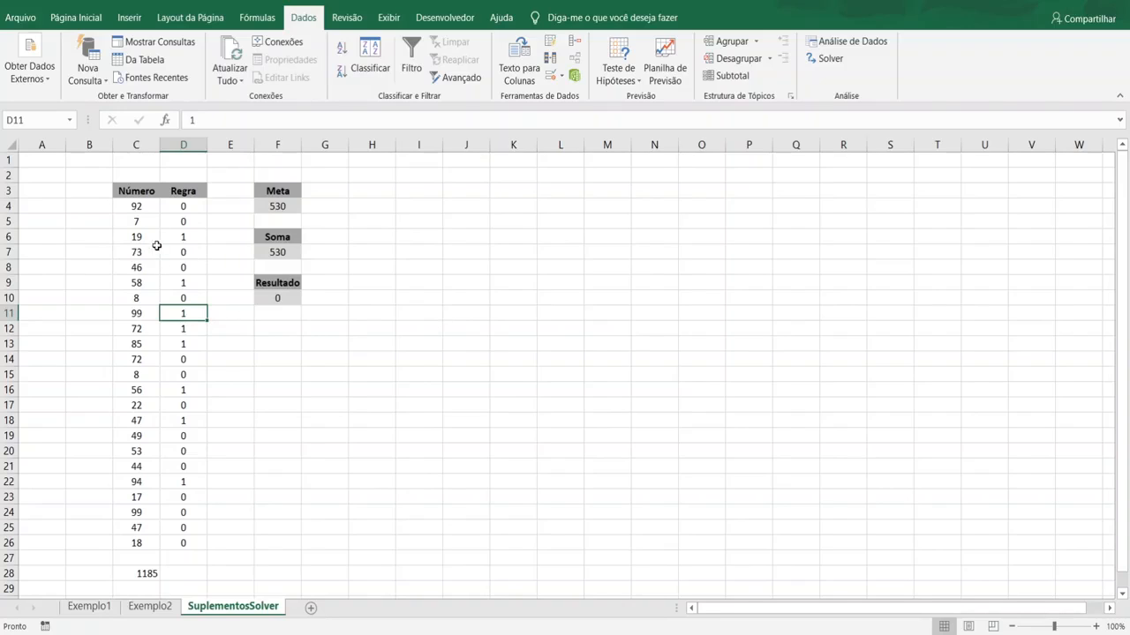
{"action": "left_click_drag", "start_coordinate": [141, 209], "coordinate": [128, 541]}
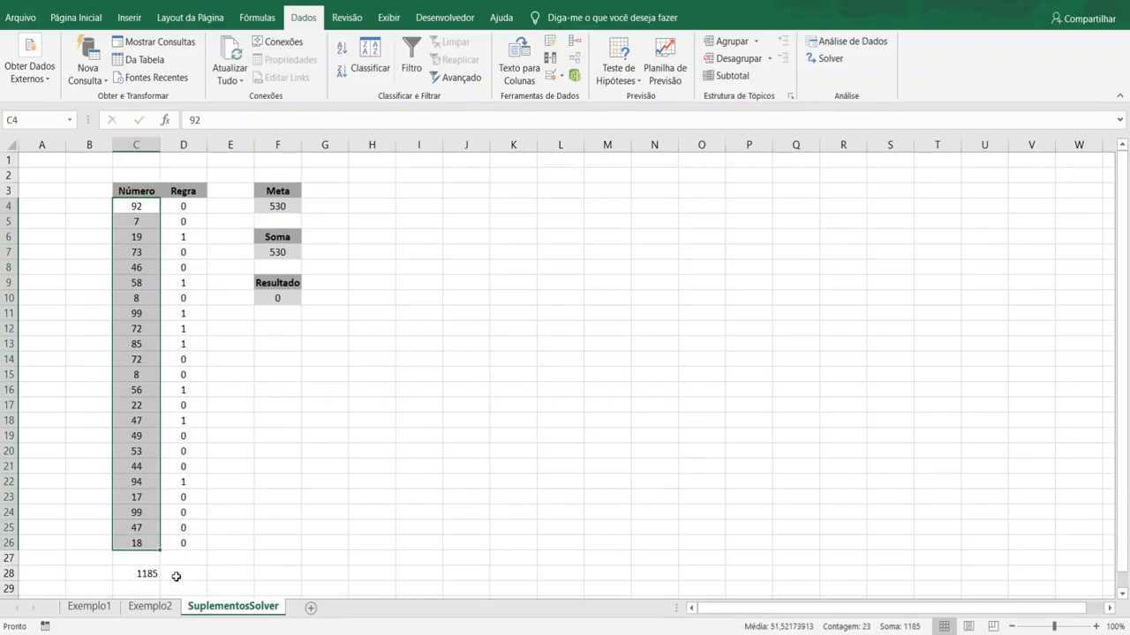
{"action": "left_click", "coordinate": [410, 336]}
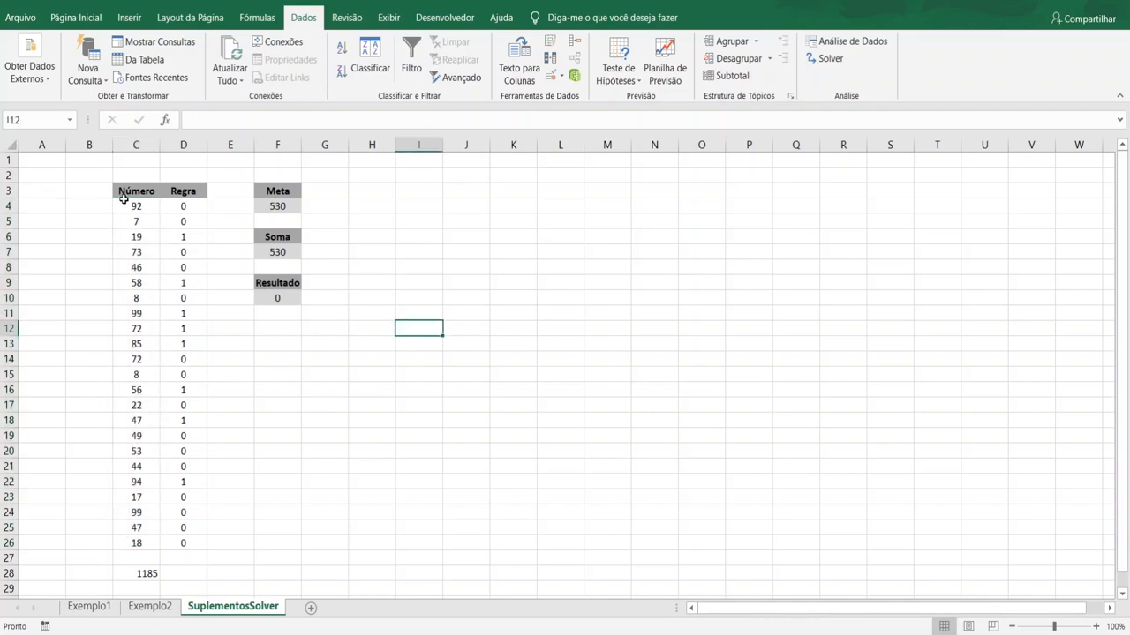
- Filter the Número and Regra table to rows where Regra is 1, and select the filtered numbers to check their sum
{"action": "left_click_drag", "start_coordinate": [124, 197], "coordinate": [186, 189]}
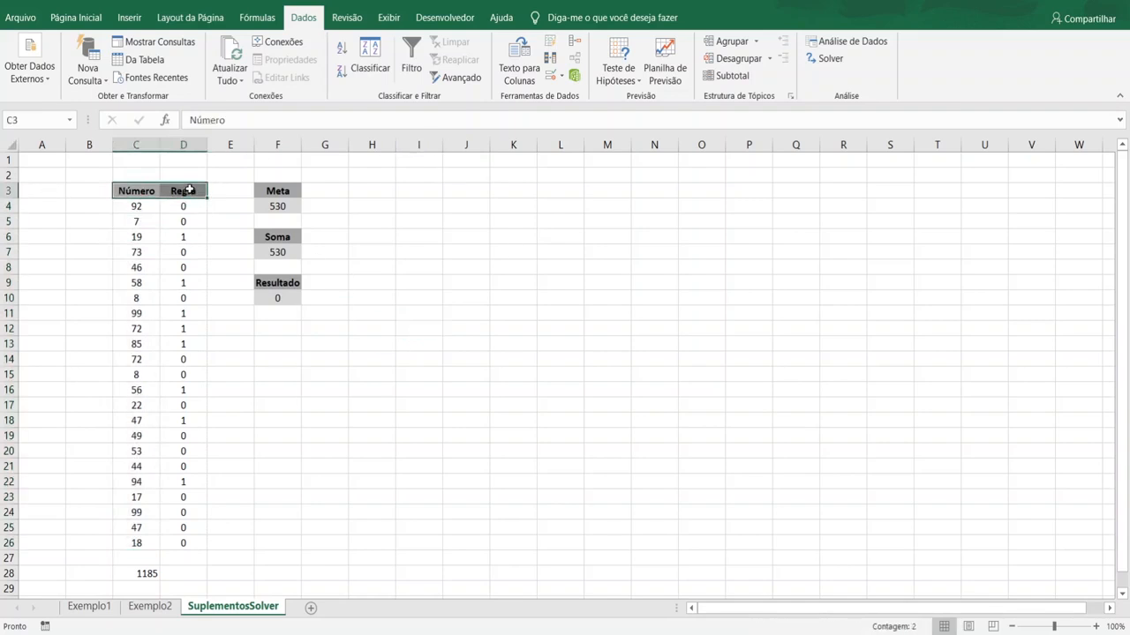
{"action": "left_click", "coordinate": [411, 61]}
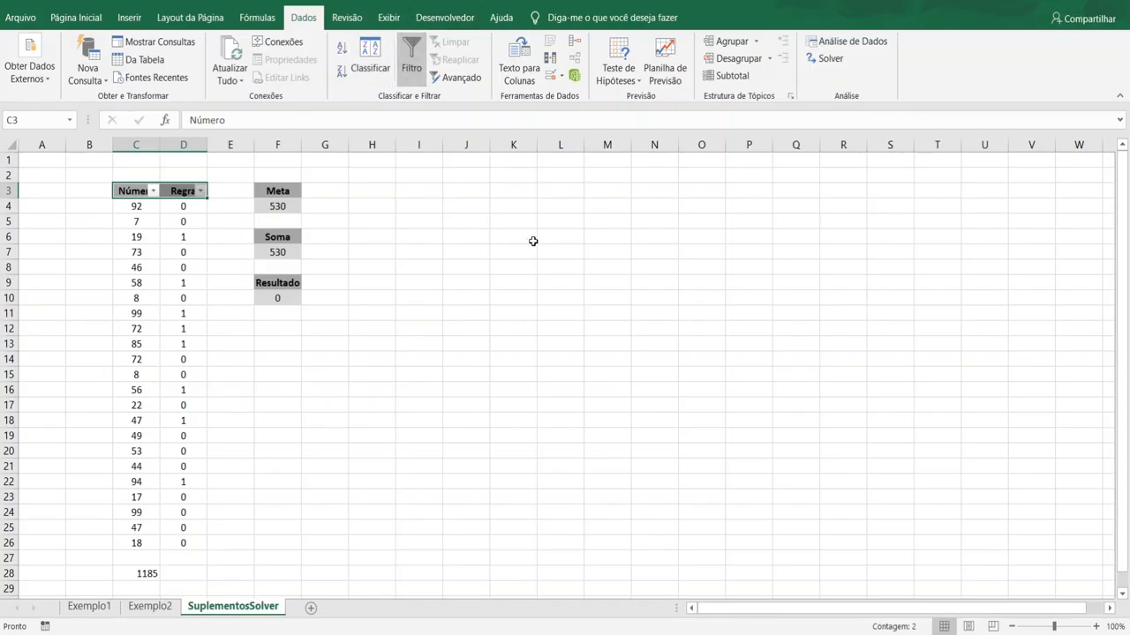
{"action": "left_click", "coordinate": [200, 192]}
{"action": "left_click", "coordinate": [114, 493]}
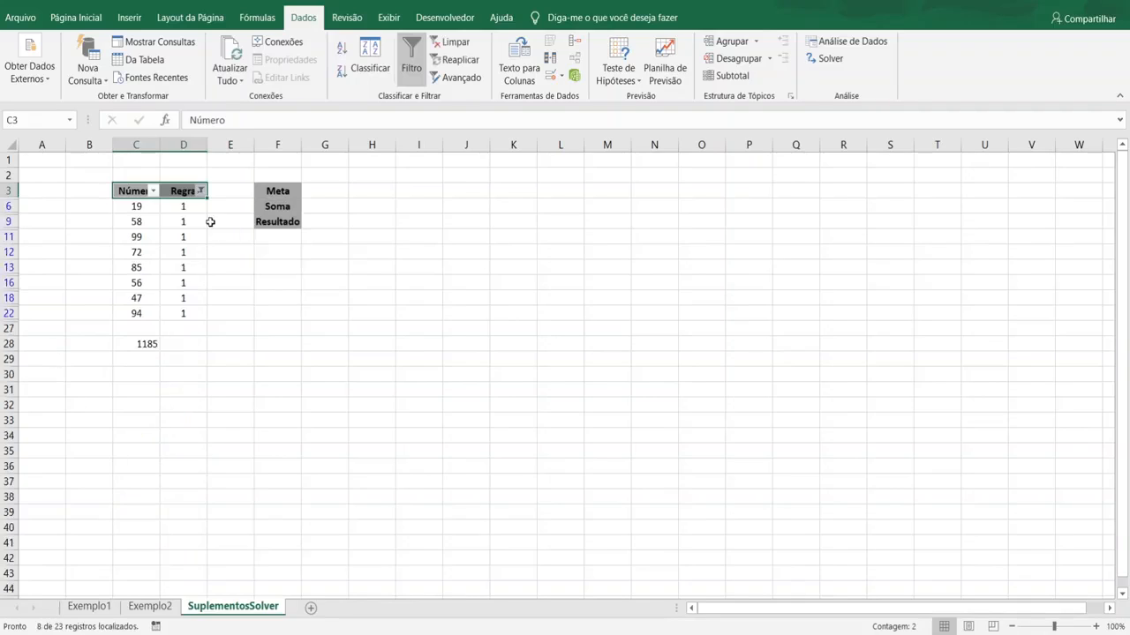
{"action": "left_click_drag", "start_coordinate": [137, 210], "coordinate": [134, 310]}
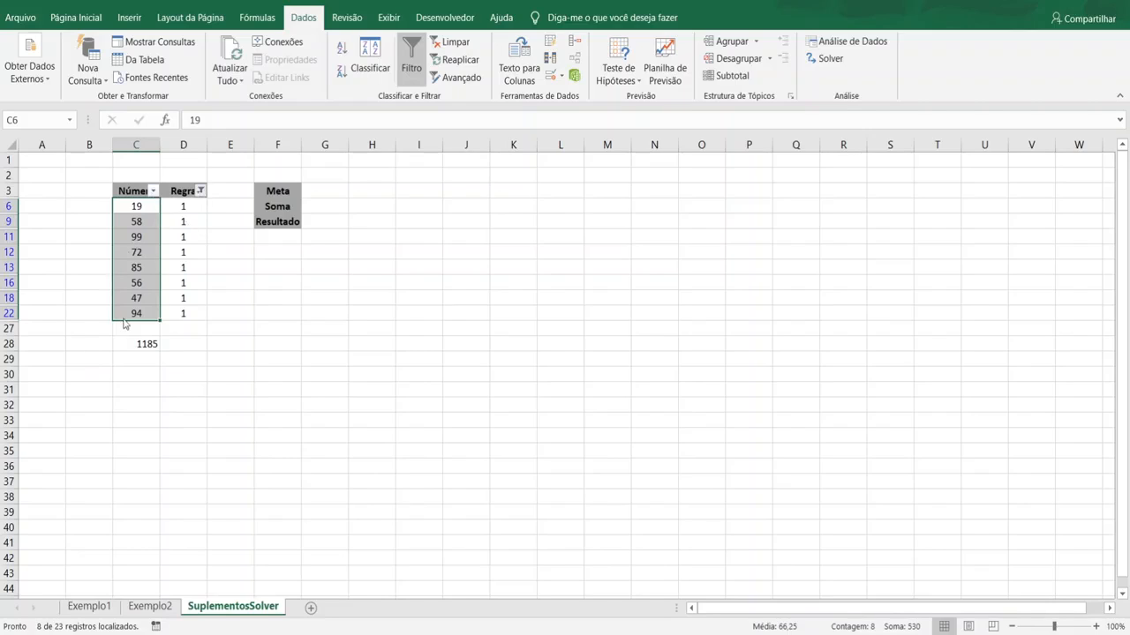
- Clear the filter on the Regra column to show all rows of the Número table again
{"action": "left_click", "coordinate": [126, 496]}
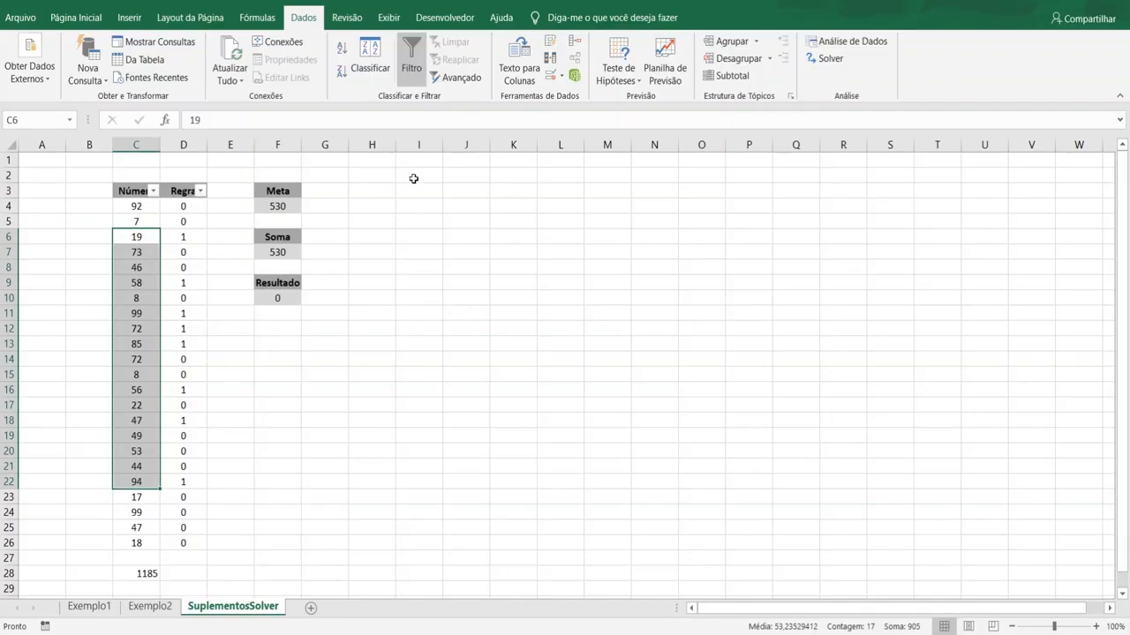
{"action": "left_click", "coordinate": [166, 612]}
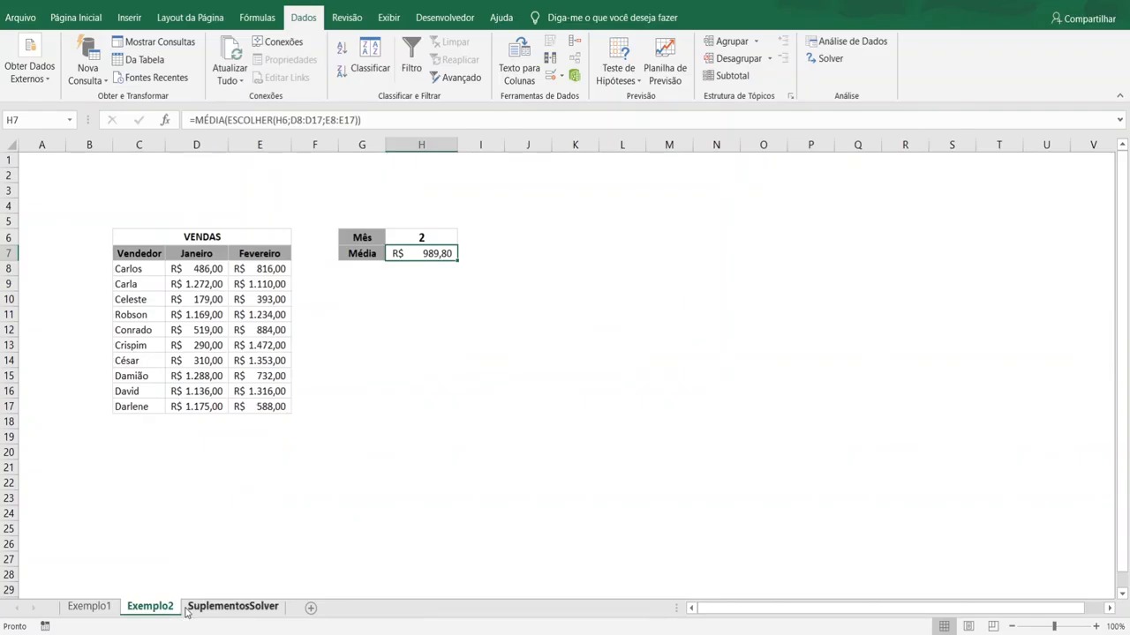
{"action": "left_click", "coordinate": [191, 609]}
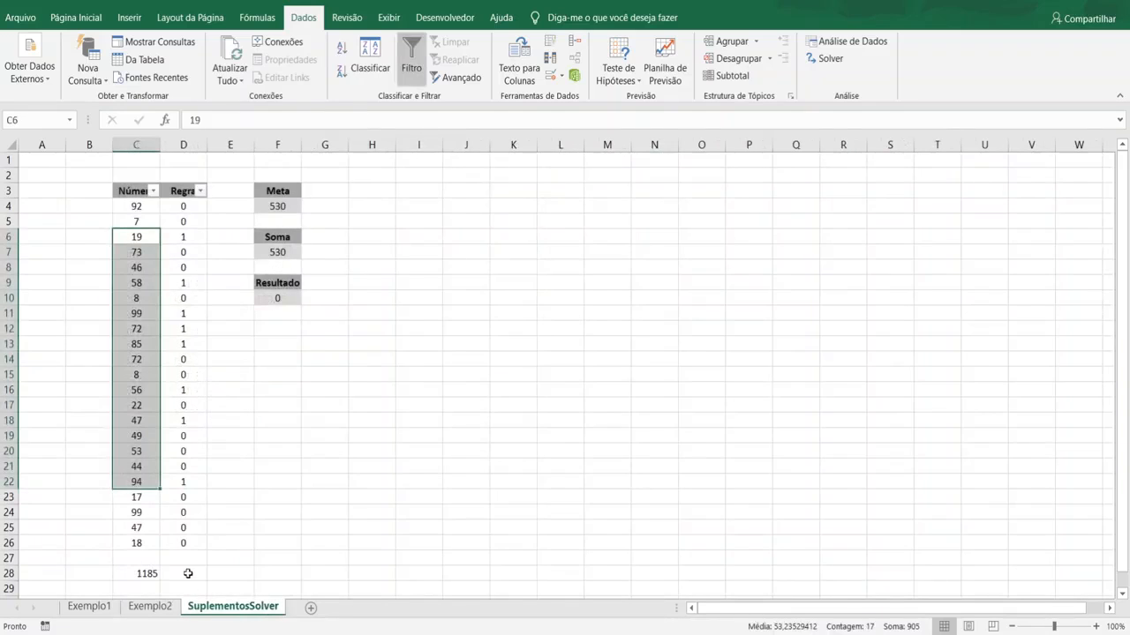
- Set the Meta value in cell F4 of SuplementosSolver to 700 and check the Soma formula in F7
{"action": "double_click", "coordinate": [291, 205]}
{"action": "key", "text": "BackSpace"}
{"action": "key", "text": "BackSpace"}
{"action": "key", "text": "BackSpace"}
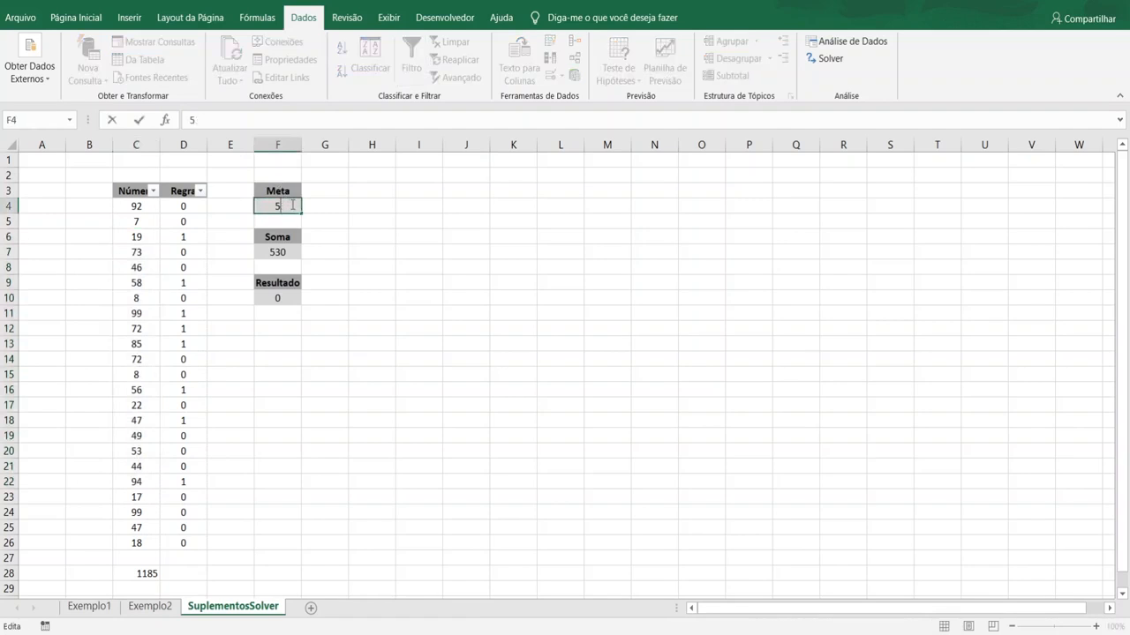
{"action": "type", "text": "700"}
{"action": "left_click", "coordinate": [344, 222]}
{"action": "left_click", "coordinate": [293, 253]}
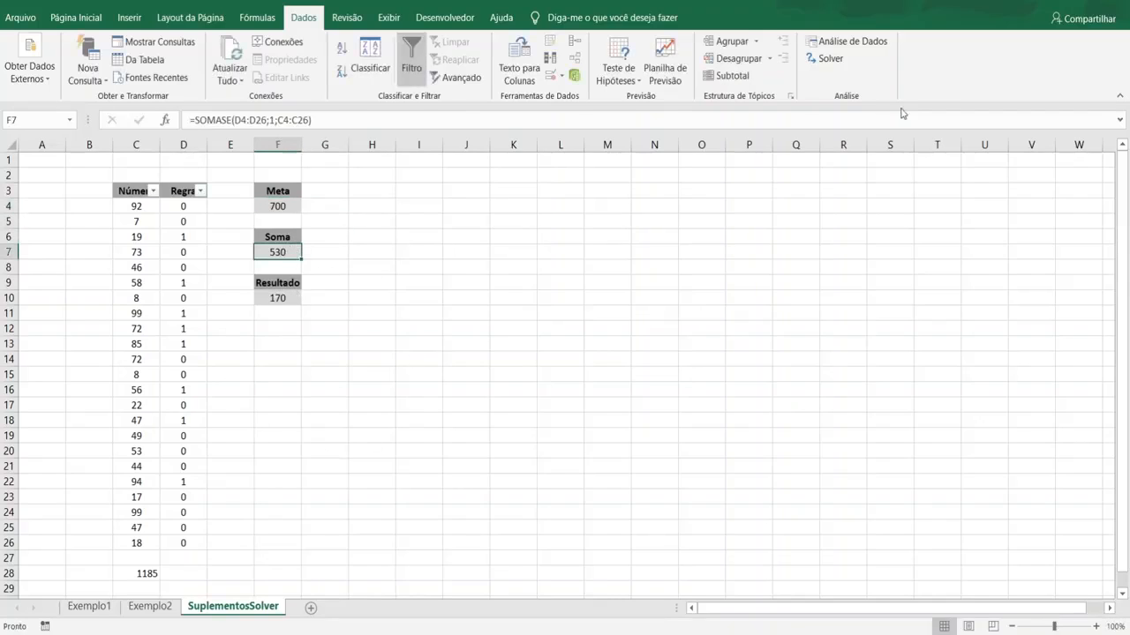
- Open Solver and reselect the Resultado cell F10 as the objective
{"action": "left_click", "coordinate": [850, 42]}
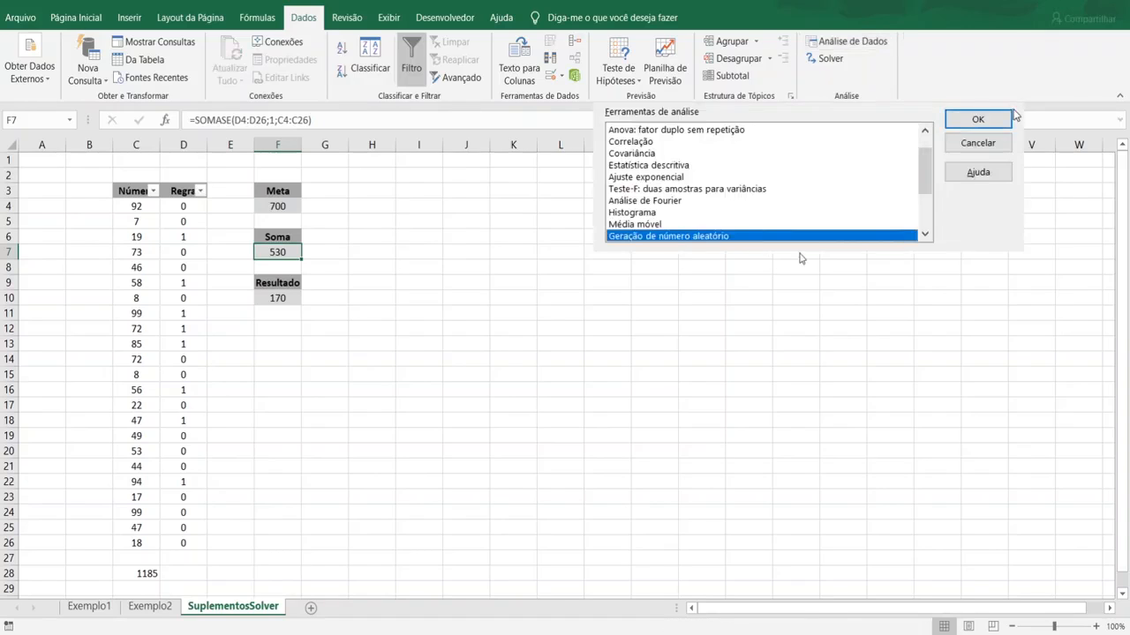
{"action": "key", "text": "Escape"}
{"action": "left_click", "coordinate": [828, 58]}
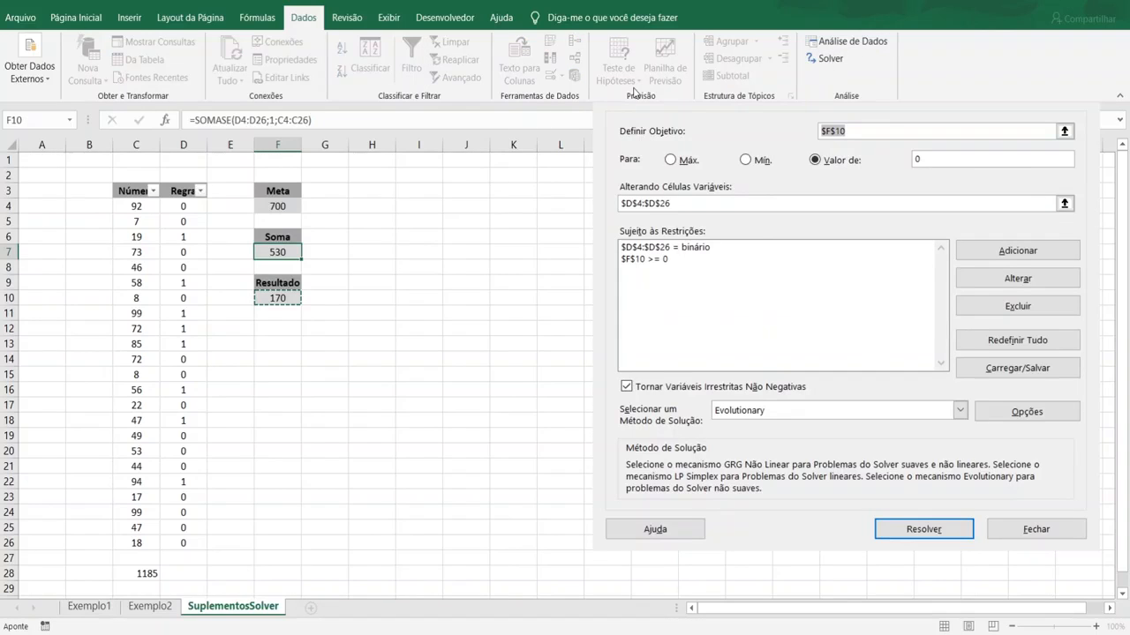
{"action": "left_click", "coordinate": [890, 128]}
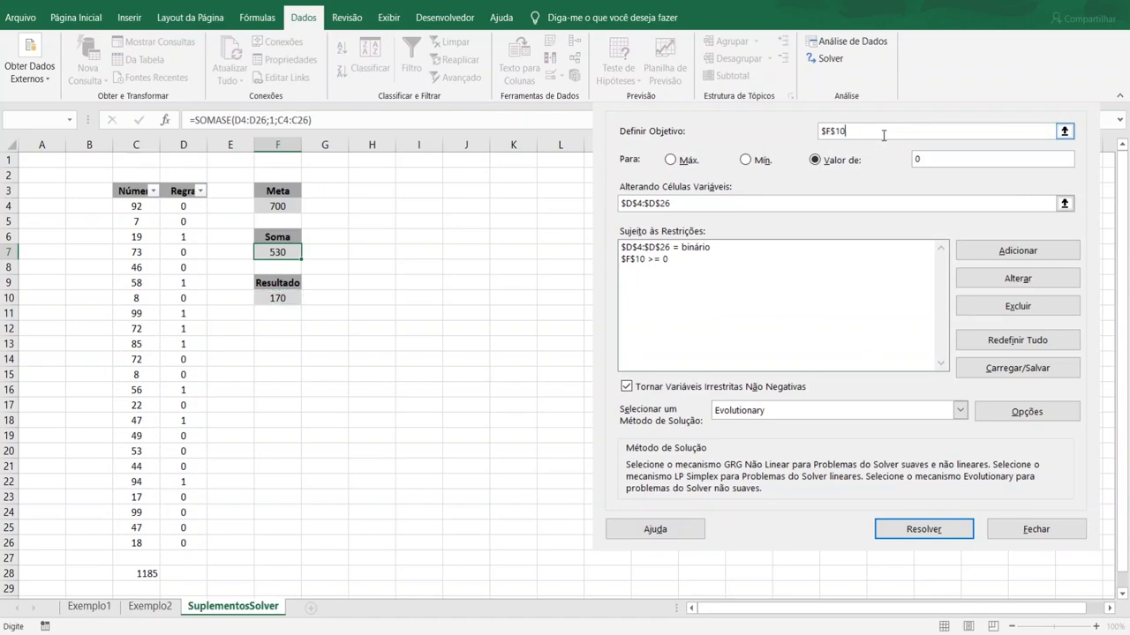
{"action": "left_click", "coordinate": [281, 298]}
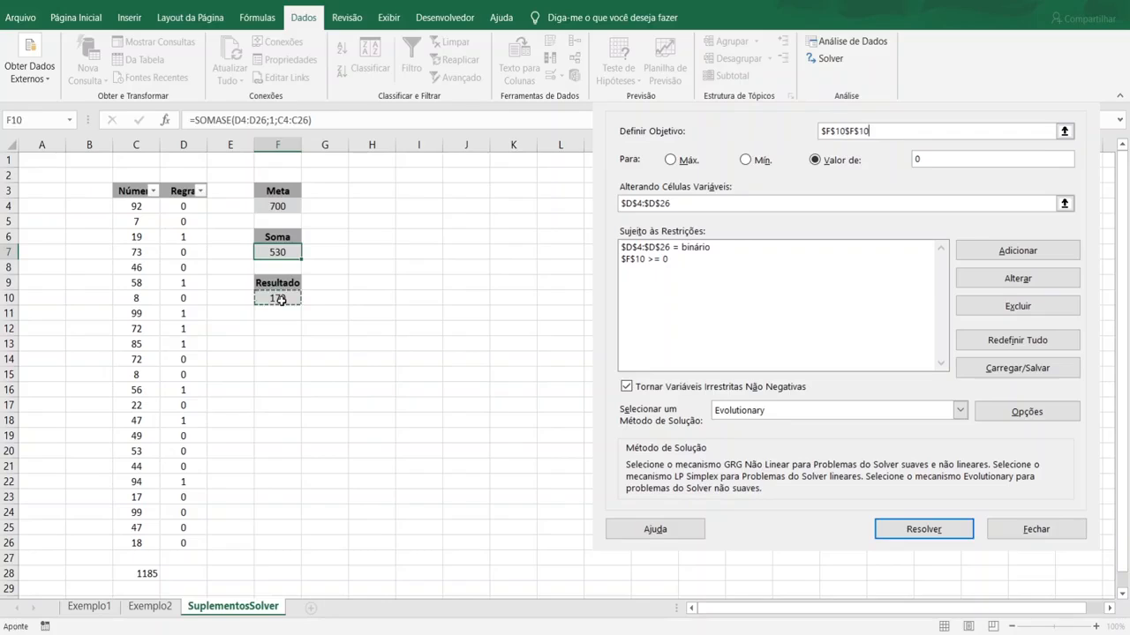
{"action": "left_click_drag", "start_coordinate": [886, 131], "coordinate": [796, 127]}
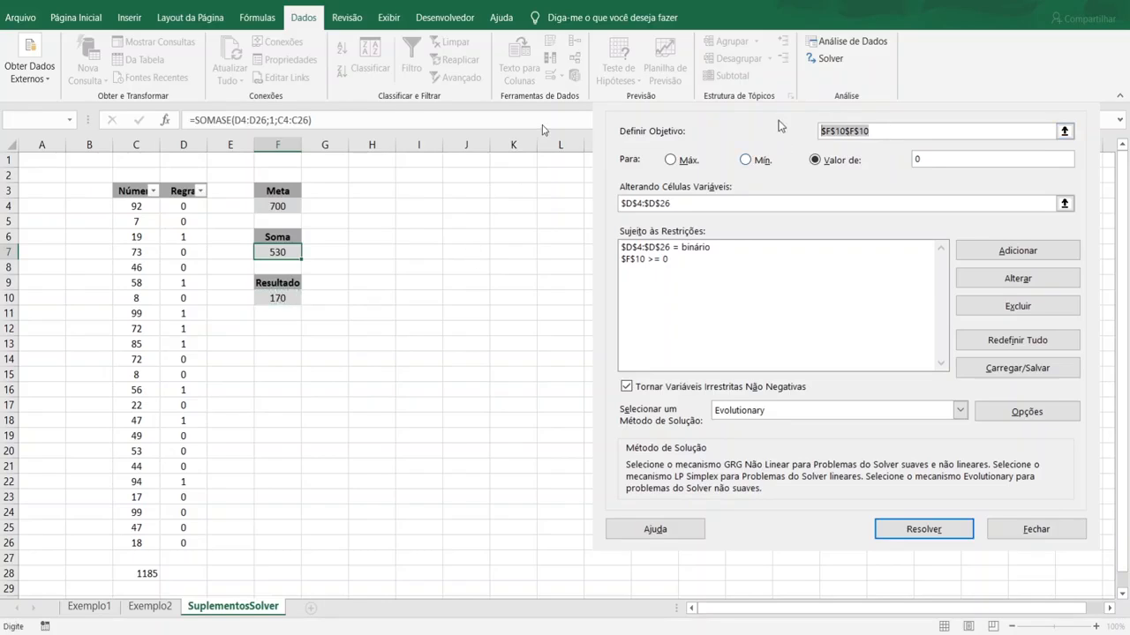
{"action": "key", "text": "BackSpace"}
{"action": "left_click", "coordinate": [284, 298]}
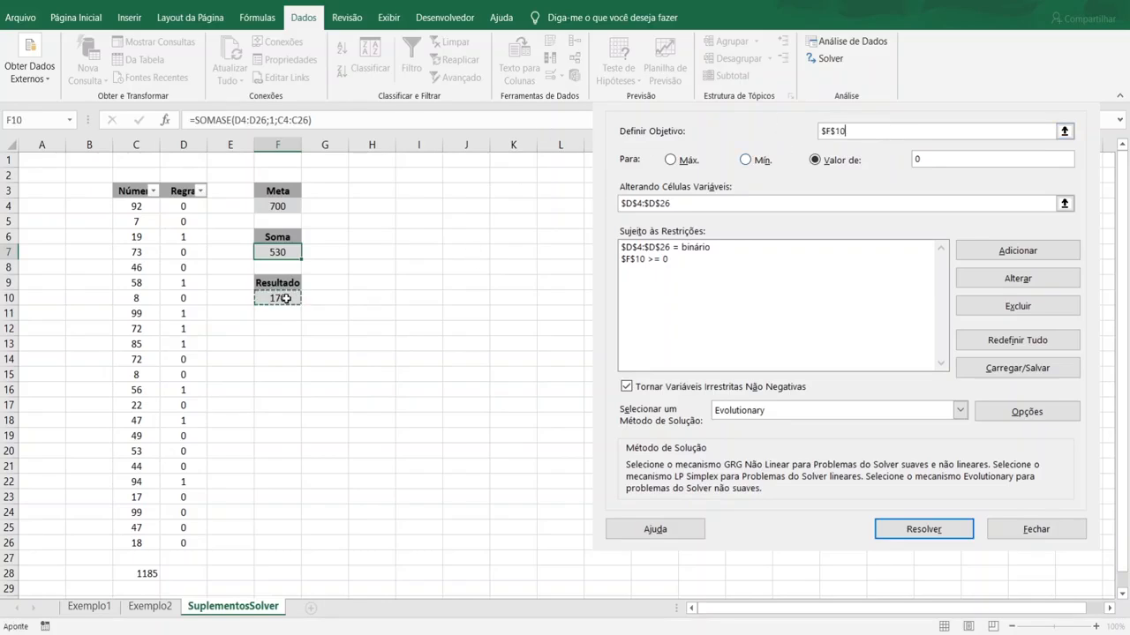
- Check the target value of 0, the variable cells D4:D26 and both constraints, and solve the model
{"action": "left_click", "coordinate": [981, 155]}
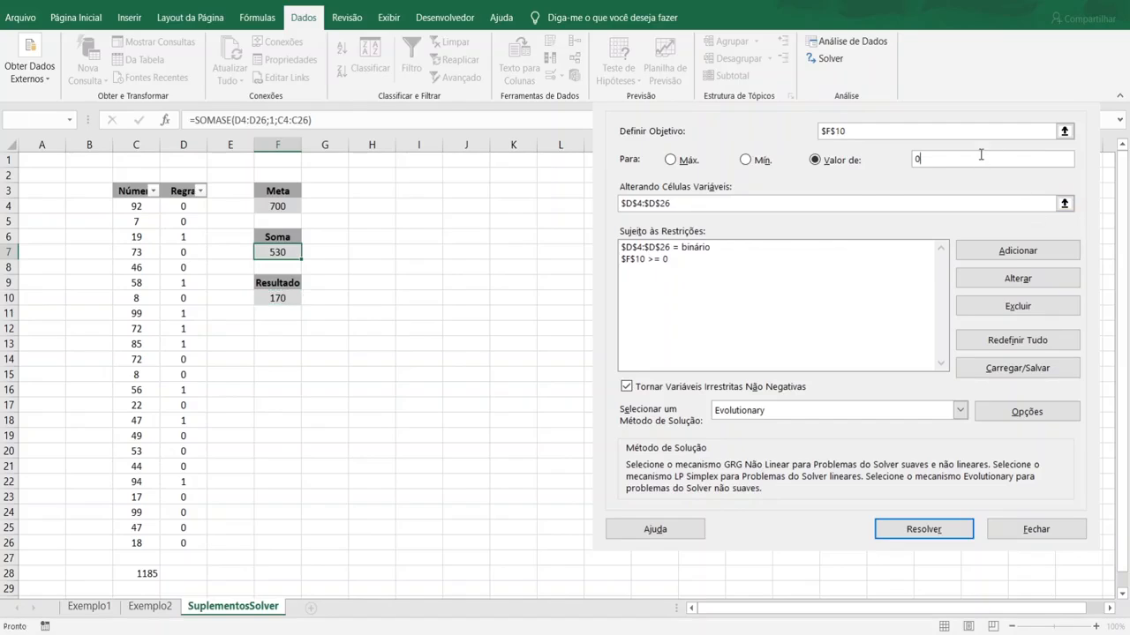
{"action": "left_click", "coordinate": [845, 205]}
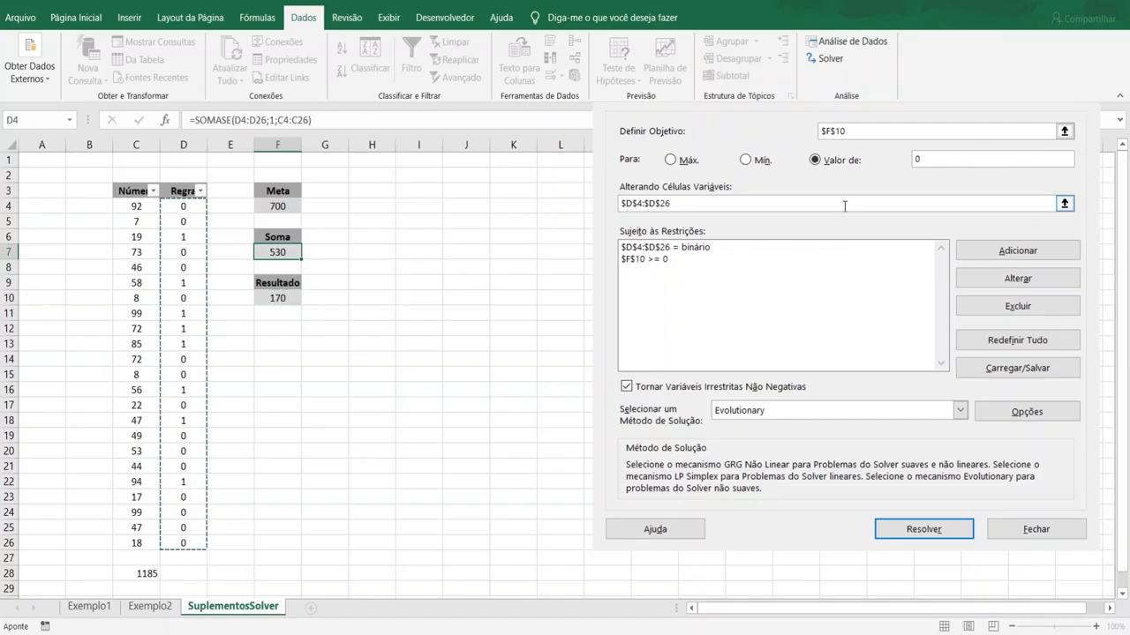
{"action": "left_click", "coordinate": [699, 249]}
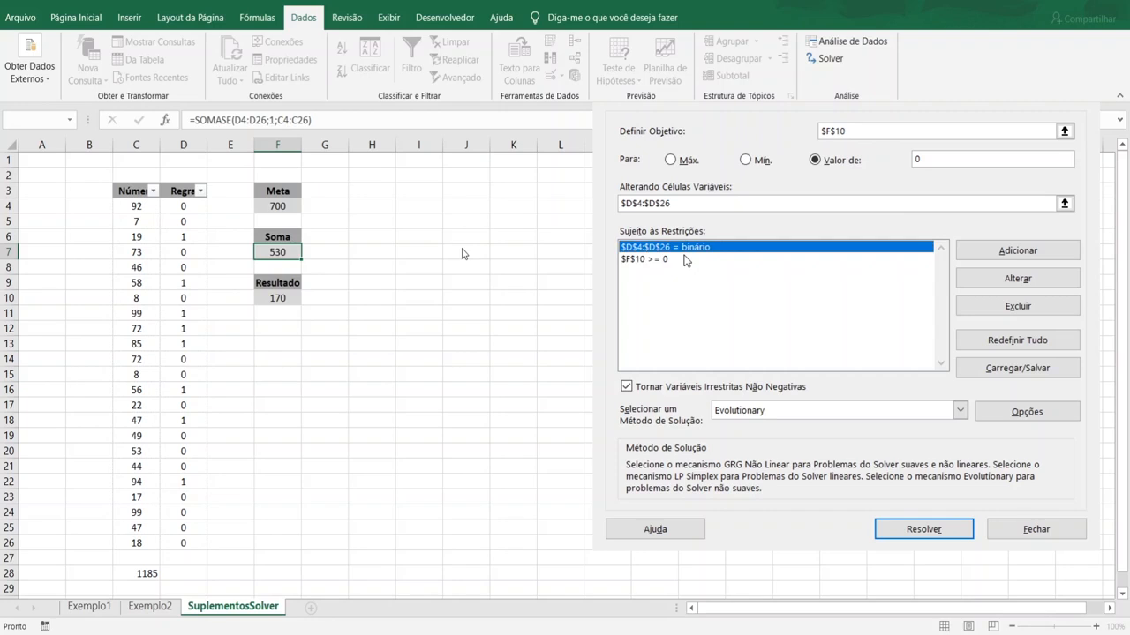
{"action": "left_click", "coordinate": [683, 259]}
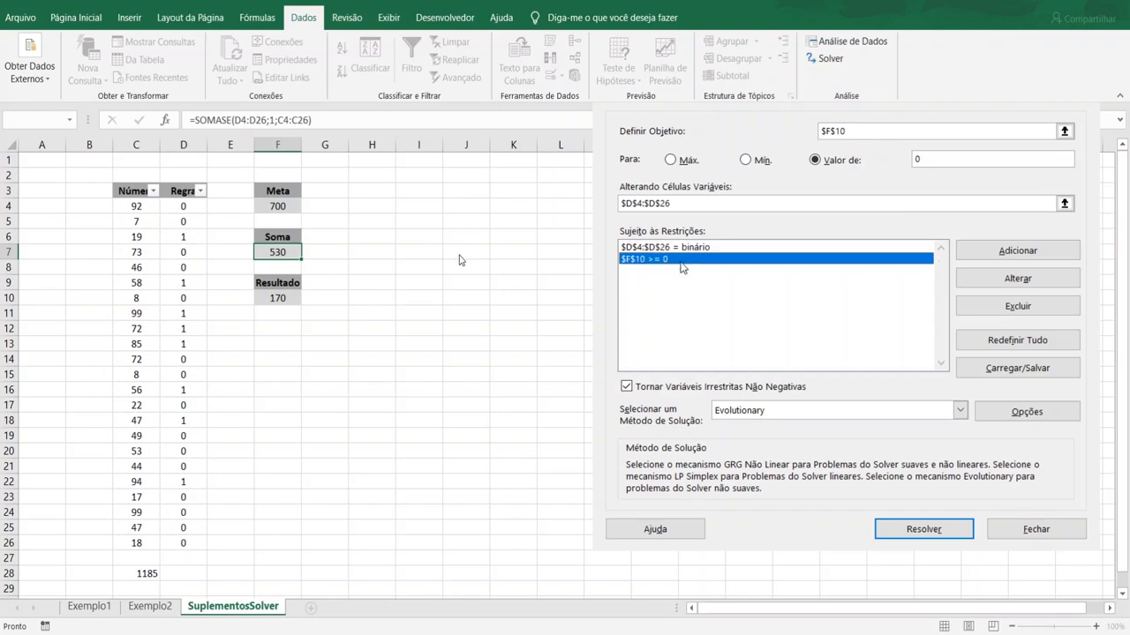
{"action": "left_click", "coordinate": [931, 531]}
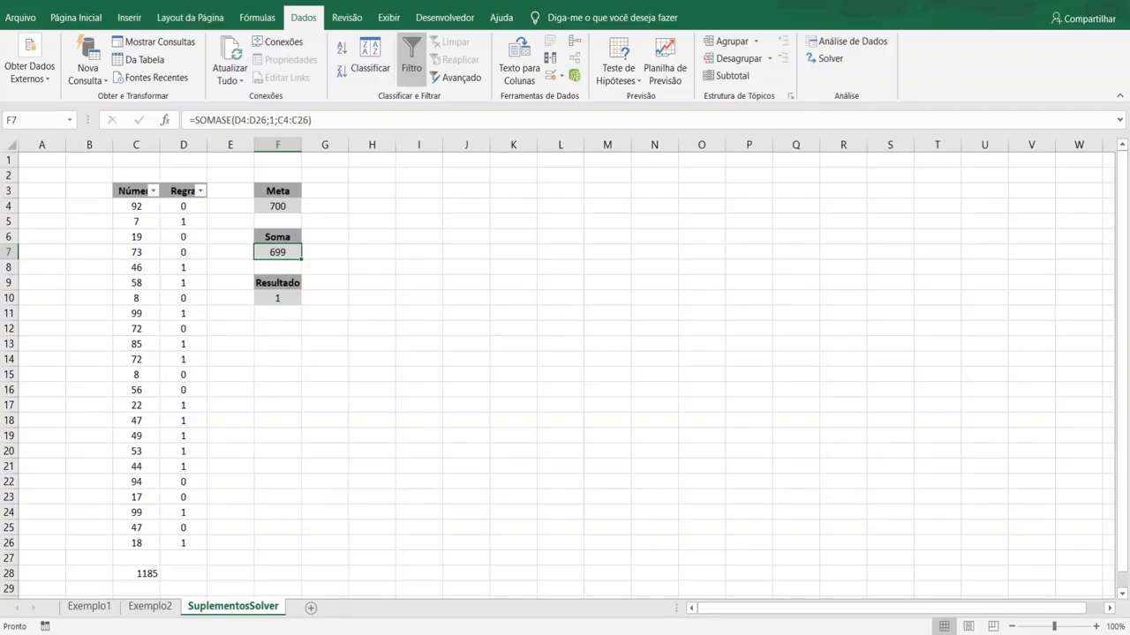
- Review the Exemplo1 and Exemplo2 sheets and return to SuplementosSolver
{"action": "left_click", "coordinate": [88, 608]}
{"action": "left_click", "coordinate": [141, 607]}
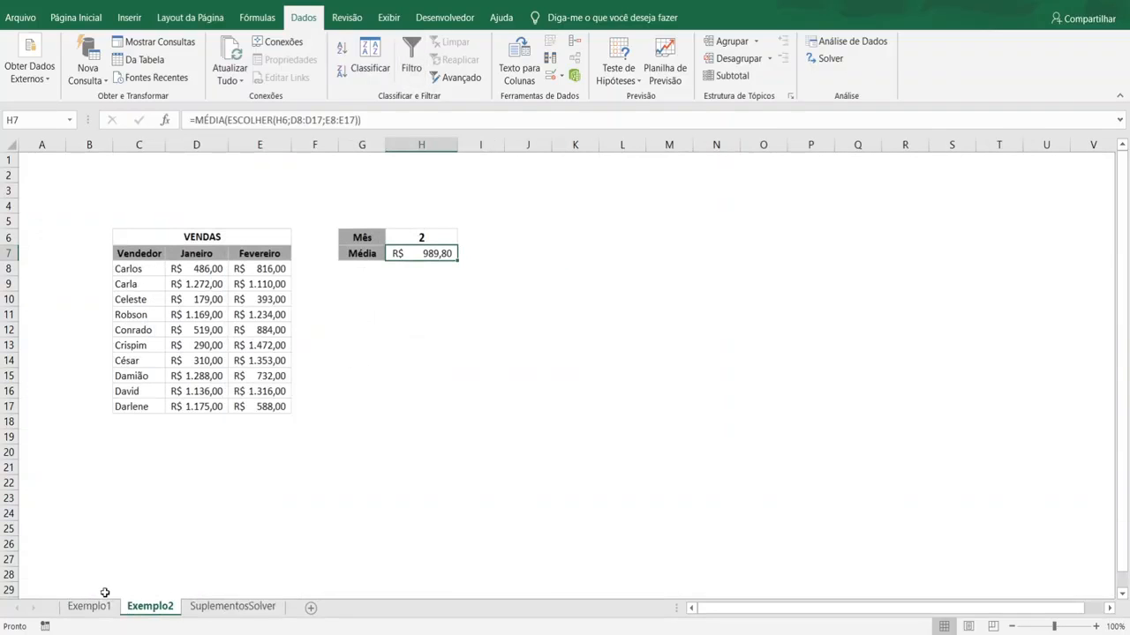
{"action": "left_click", "coordinate": [92, 607]}
{"action": "left_click", "coordinate": [150, 607]}
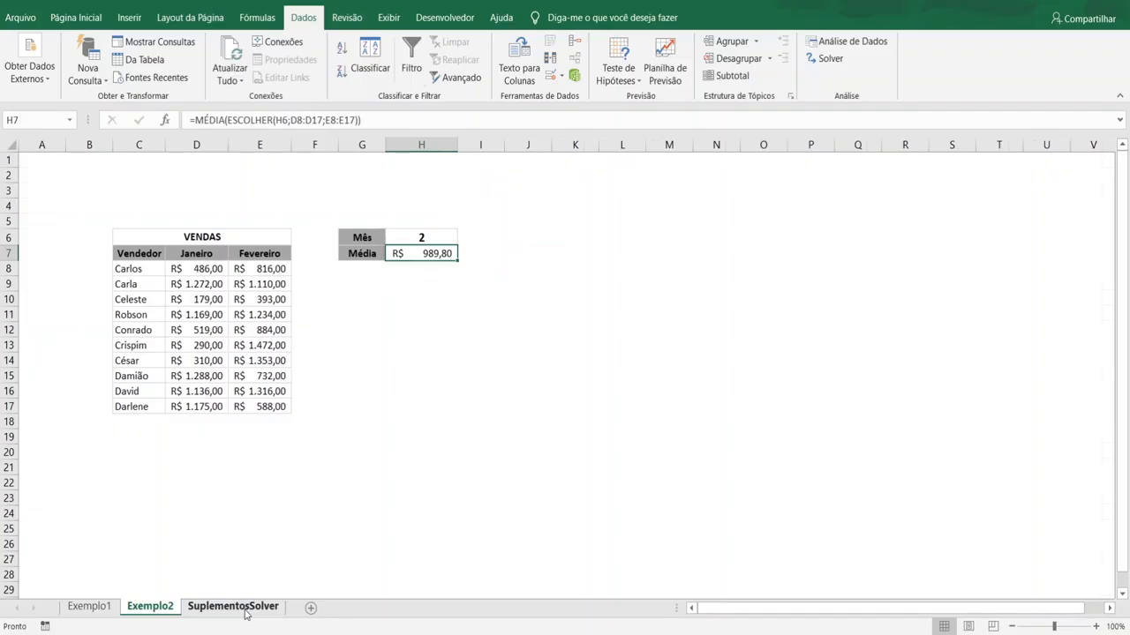
{"action": "left_click", "coordinate": [255, 607]}
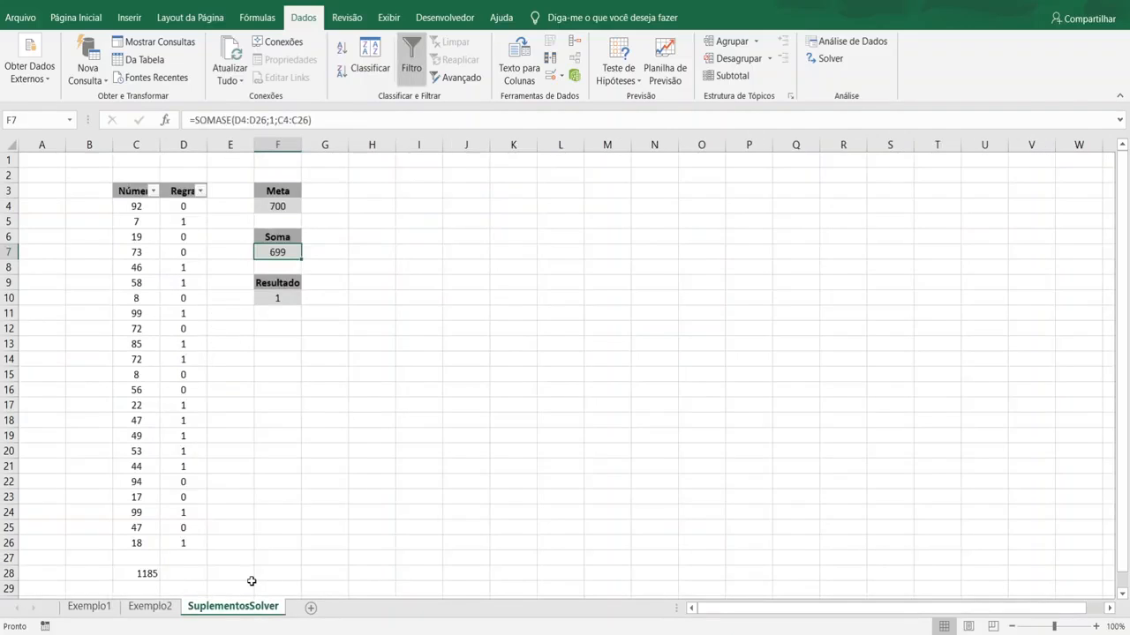